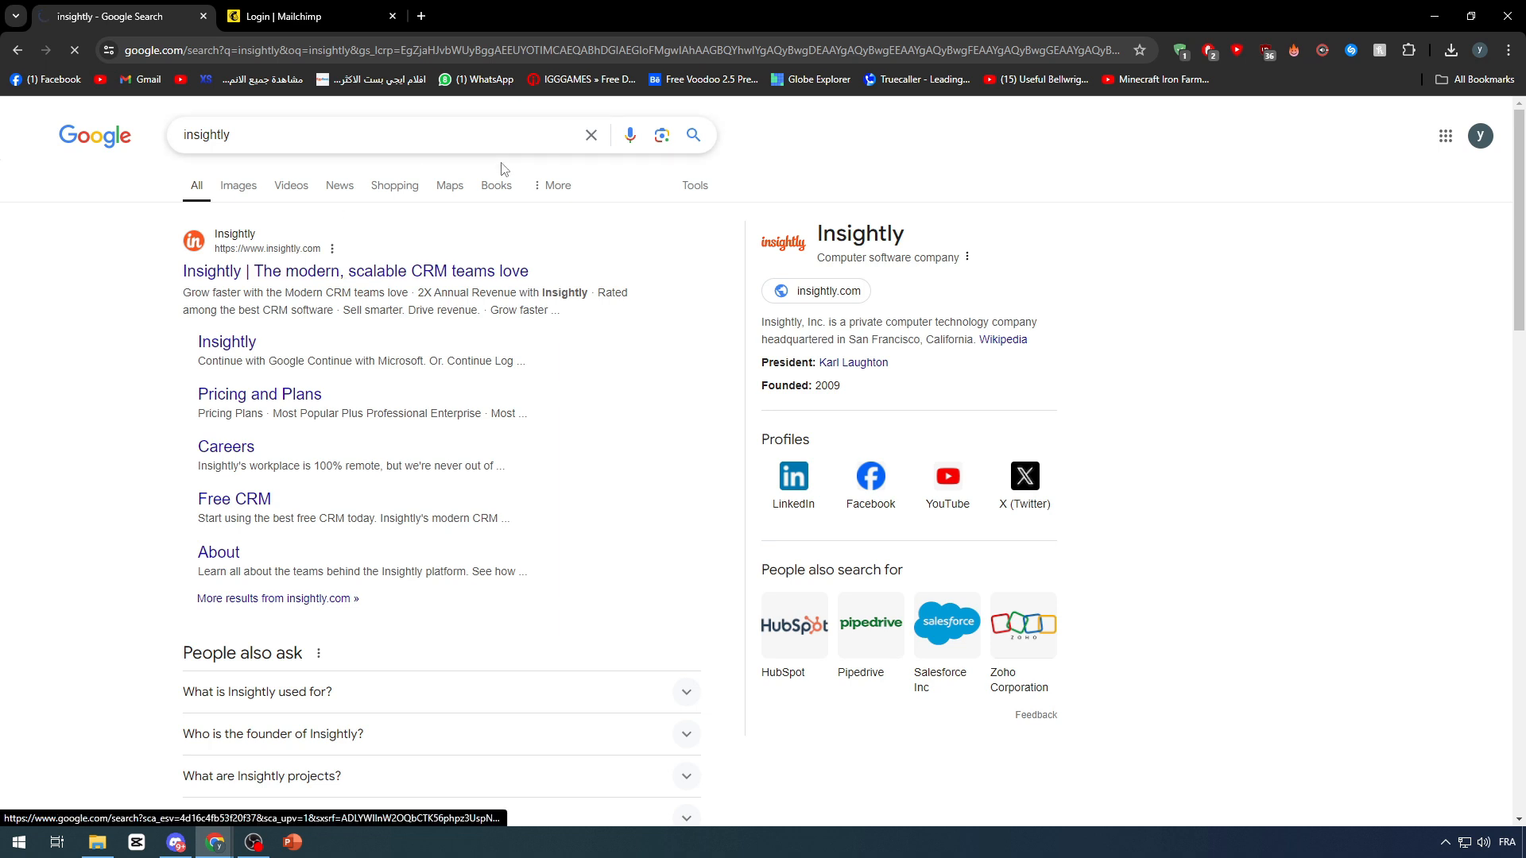
Step: Open the Insightly login page and choose the Google account to continue with
click(1064, 129)
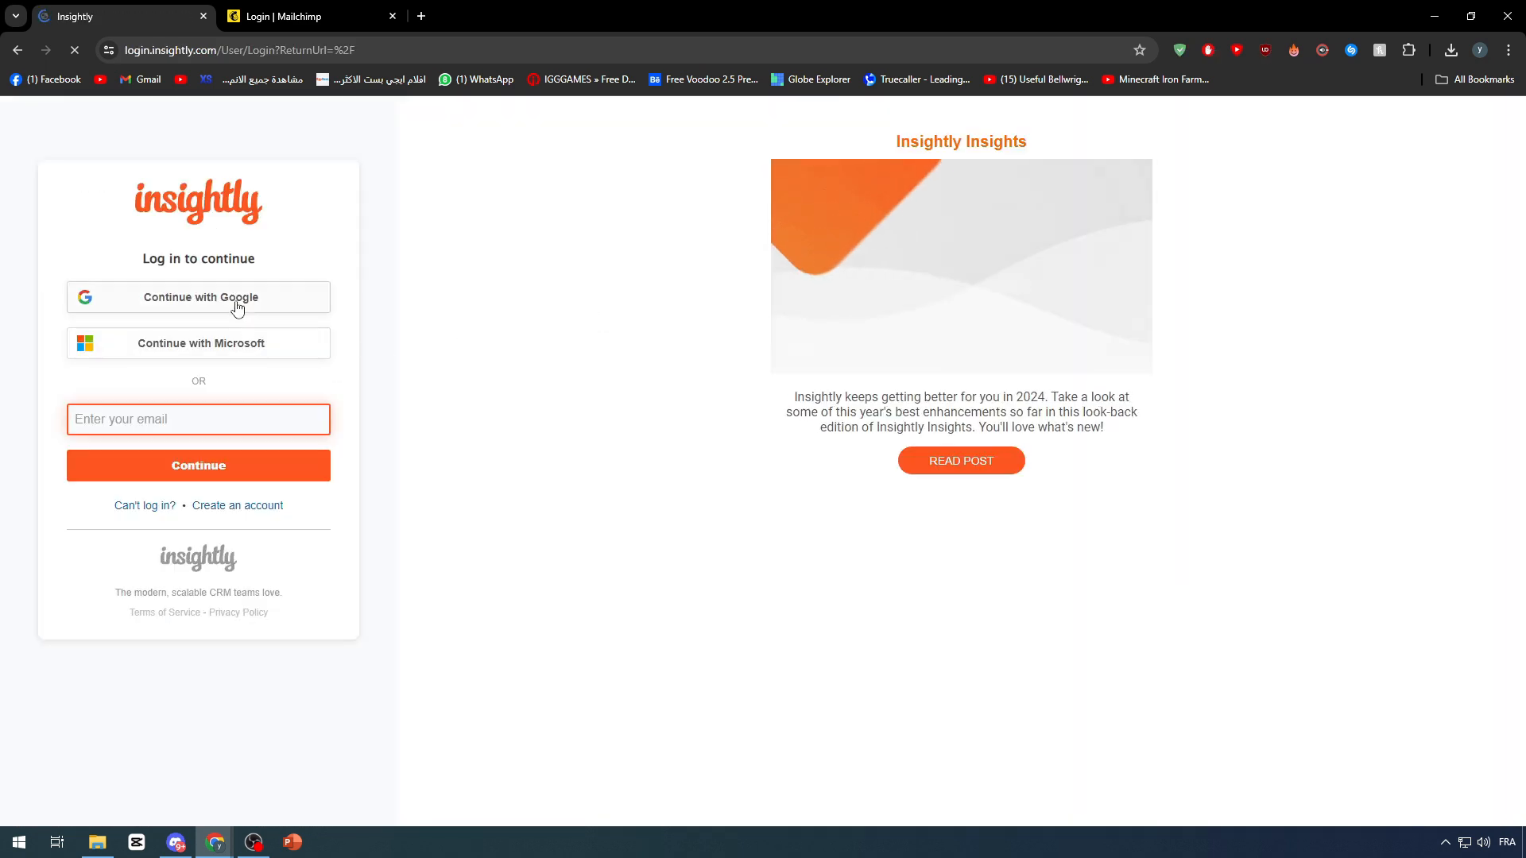
click(237, 298)
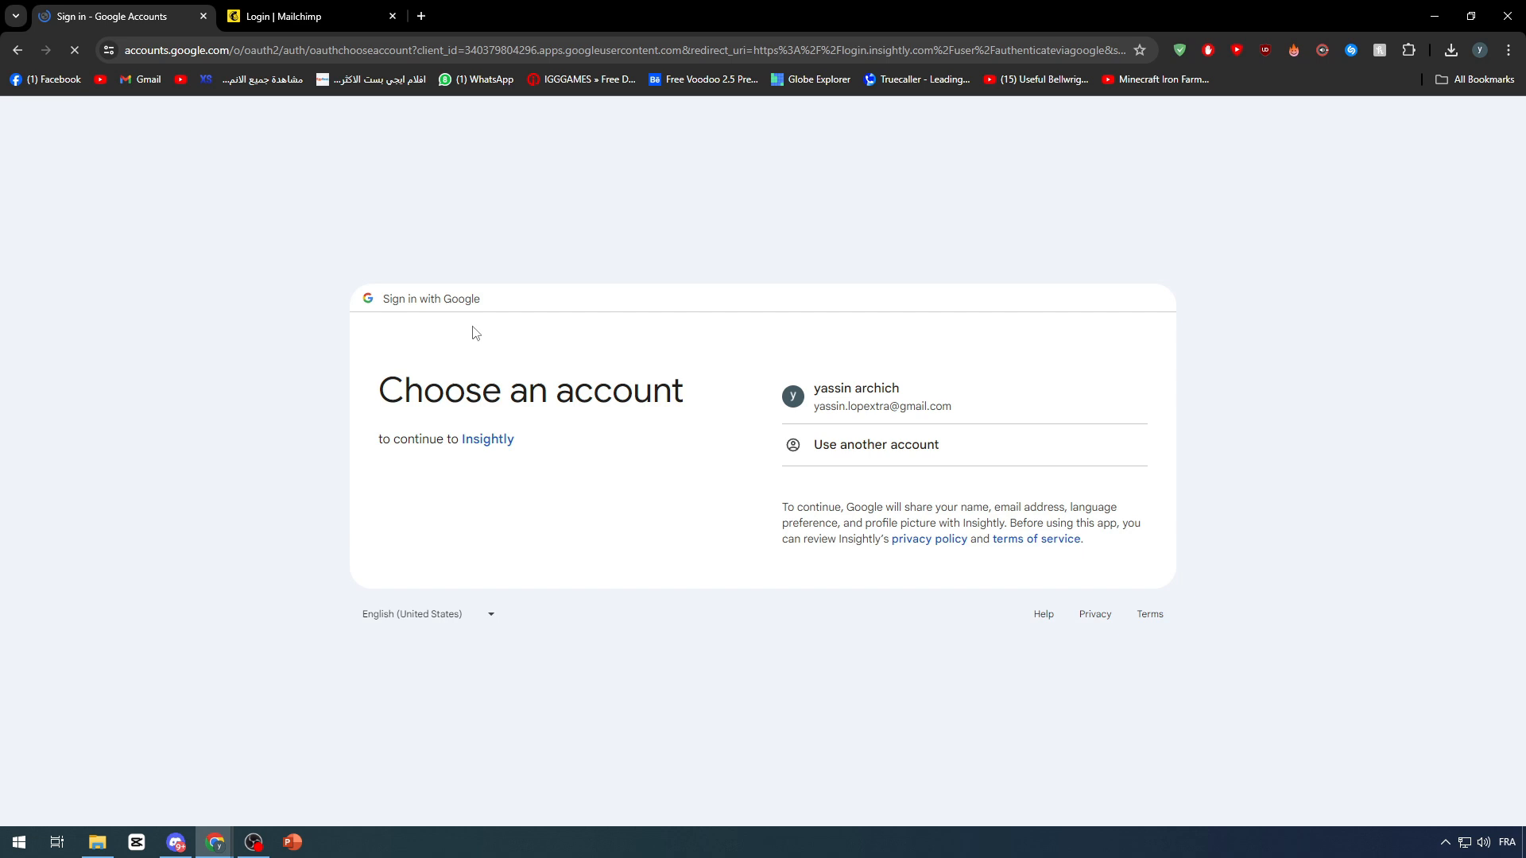
click(882, 397)
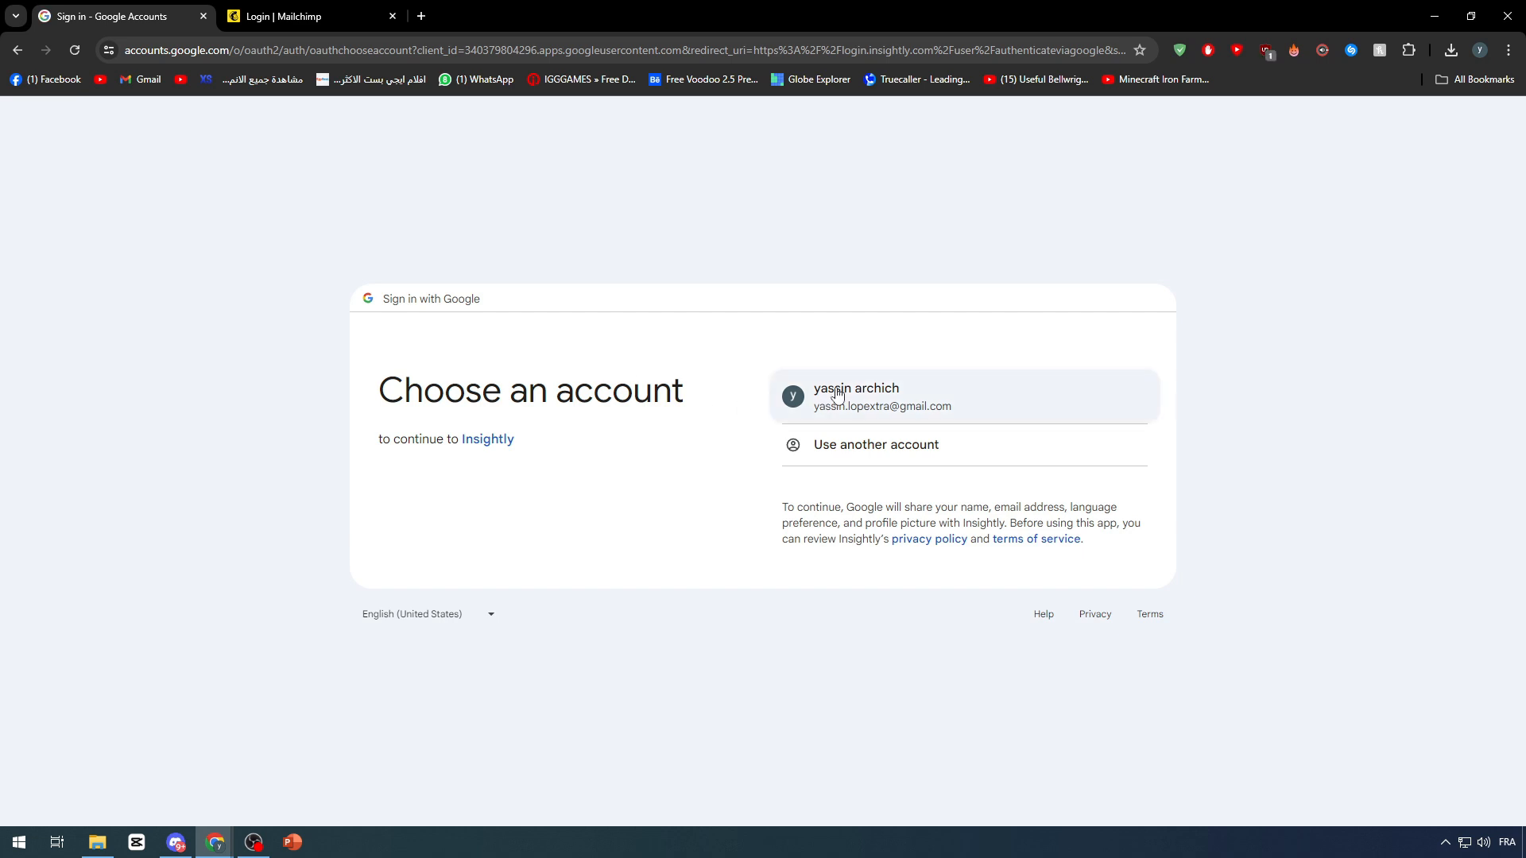
Step: Copy the Google account's e-mail address into Mailchimp's username field and try to log in with the prefilled password
click(313, 20)
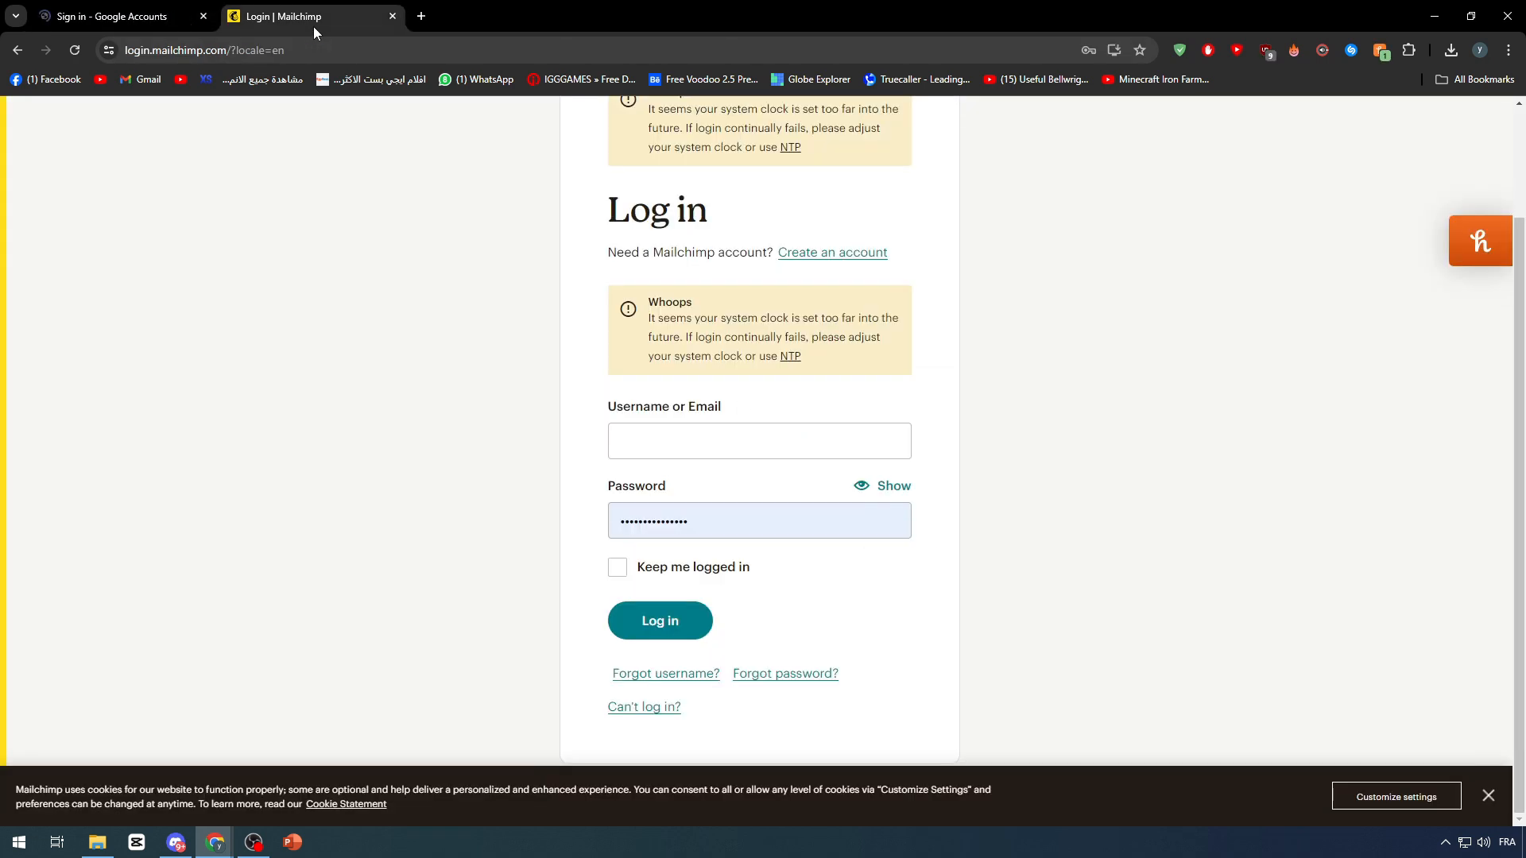
click(421, 17)
click(1497, 122)
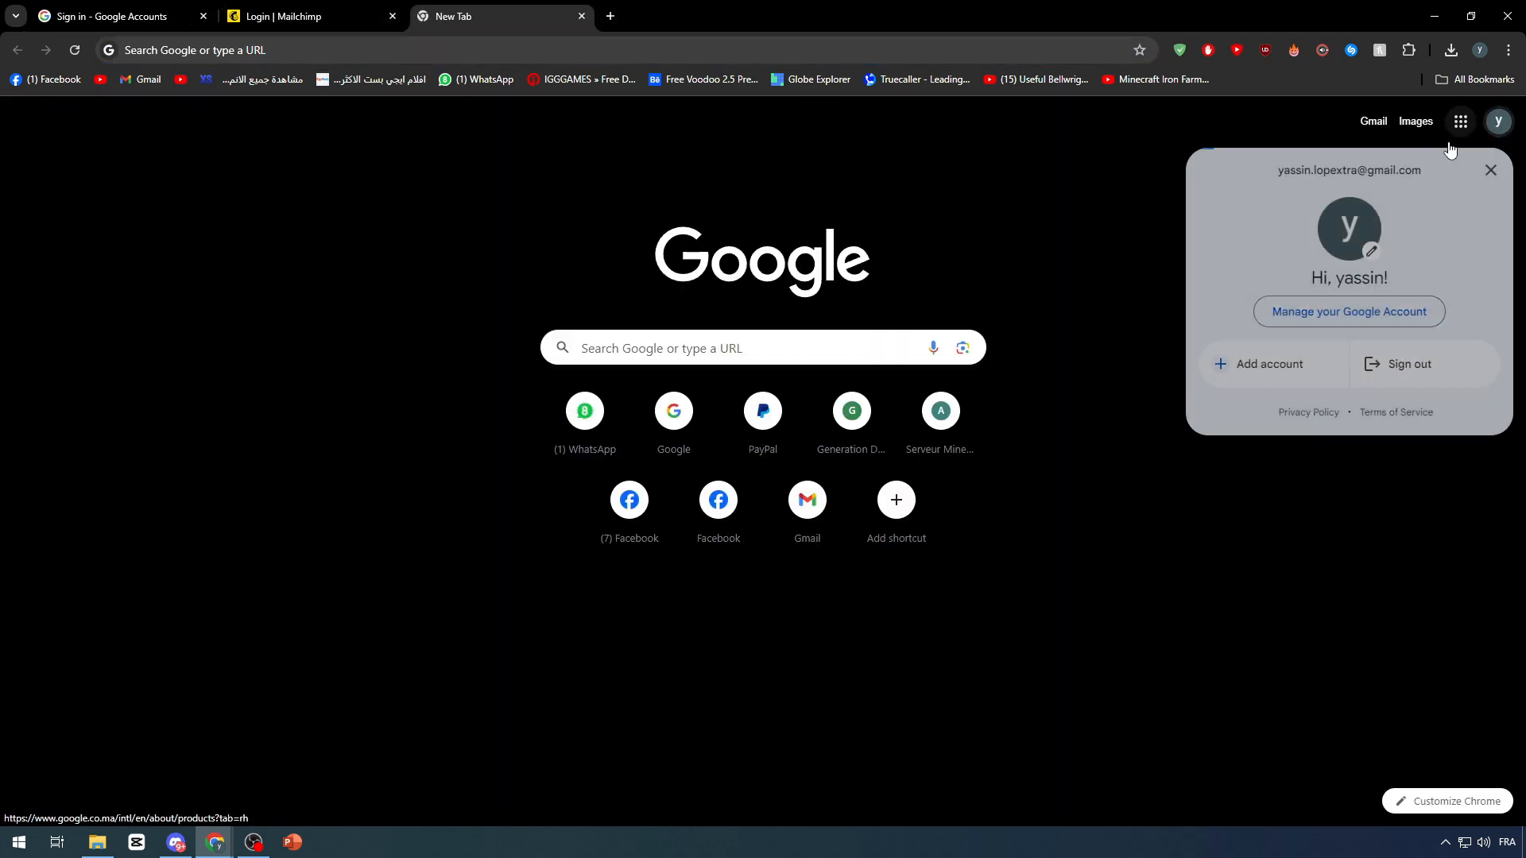
triple_click(1383, 170)
key(ctrl+c)
click(310, 17)
click(759, 442)
key(ctrl+v)
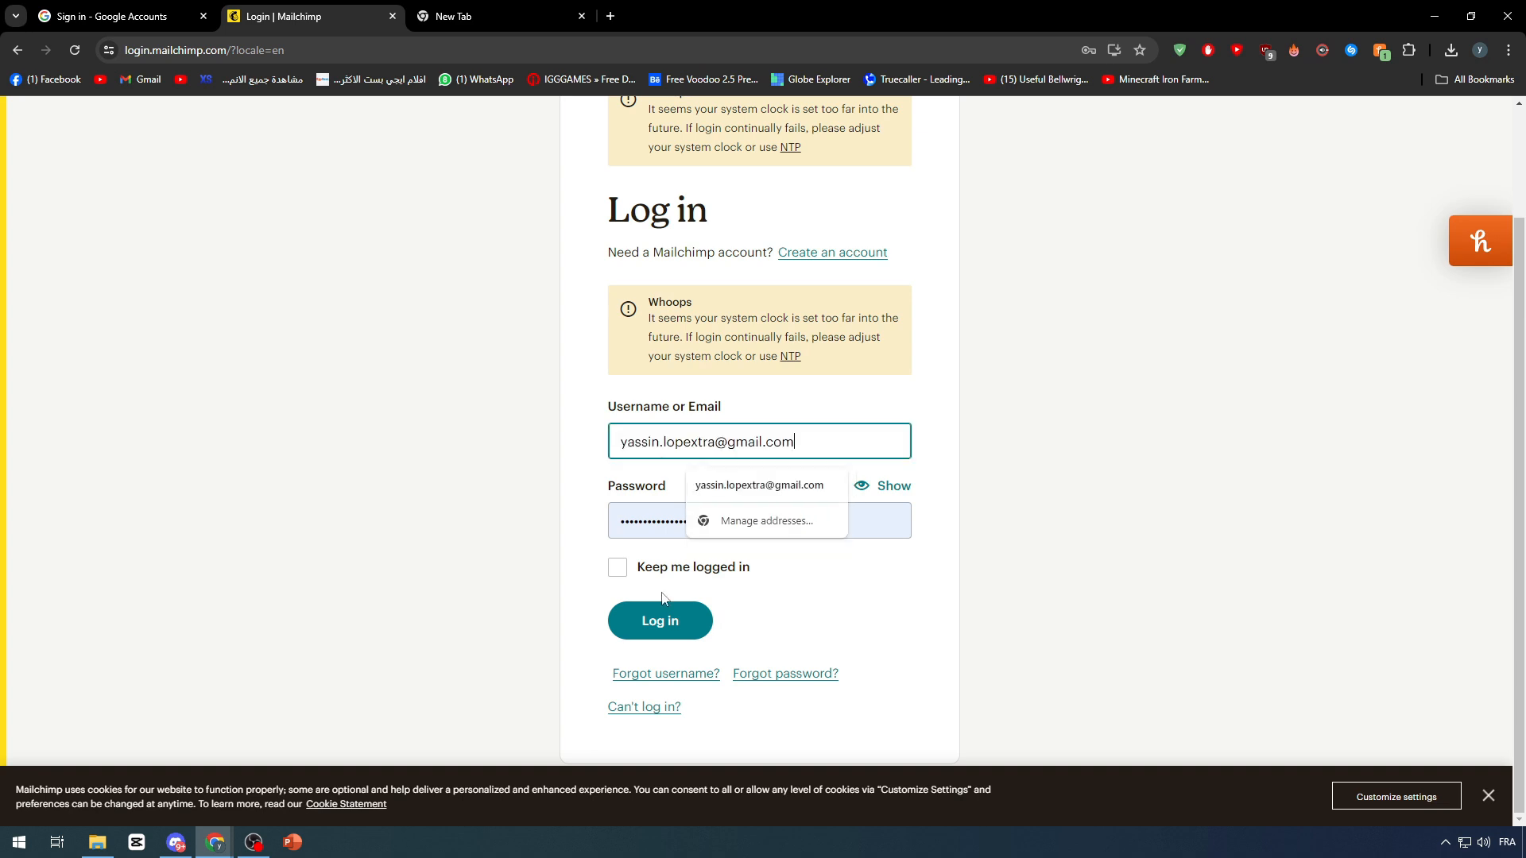
click(660, 621)
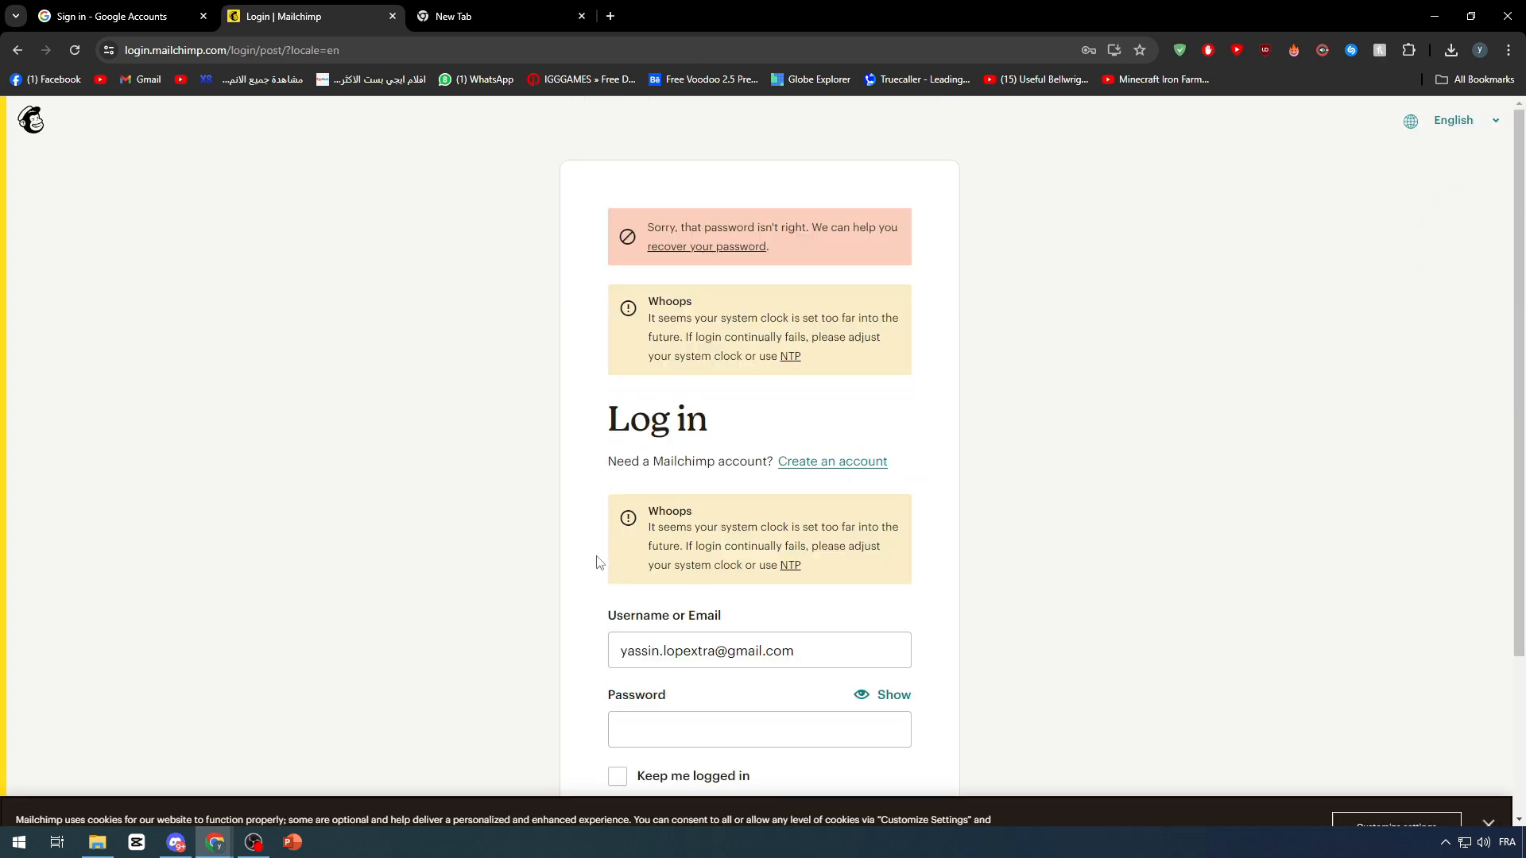
Step: Approve the Google sign-in to Insightly and create the new Insightly account
click(119, 16)
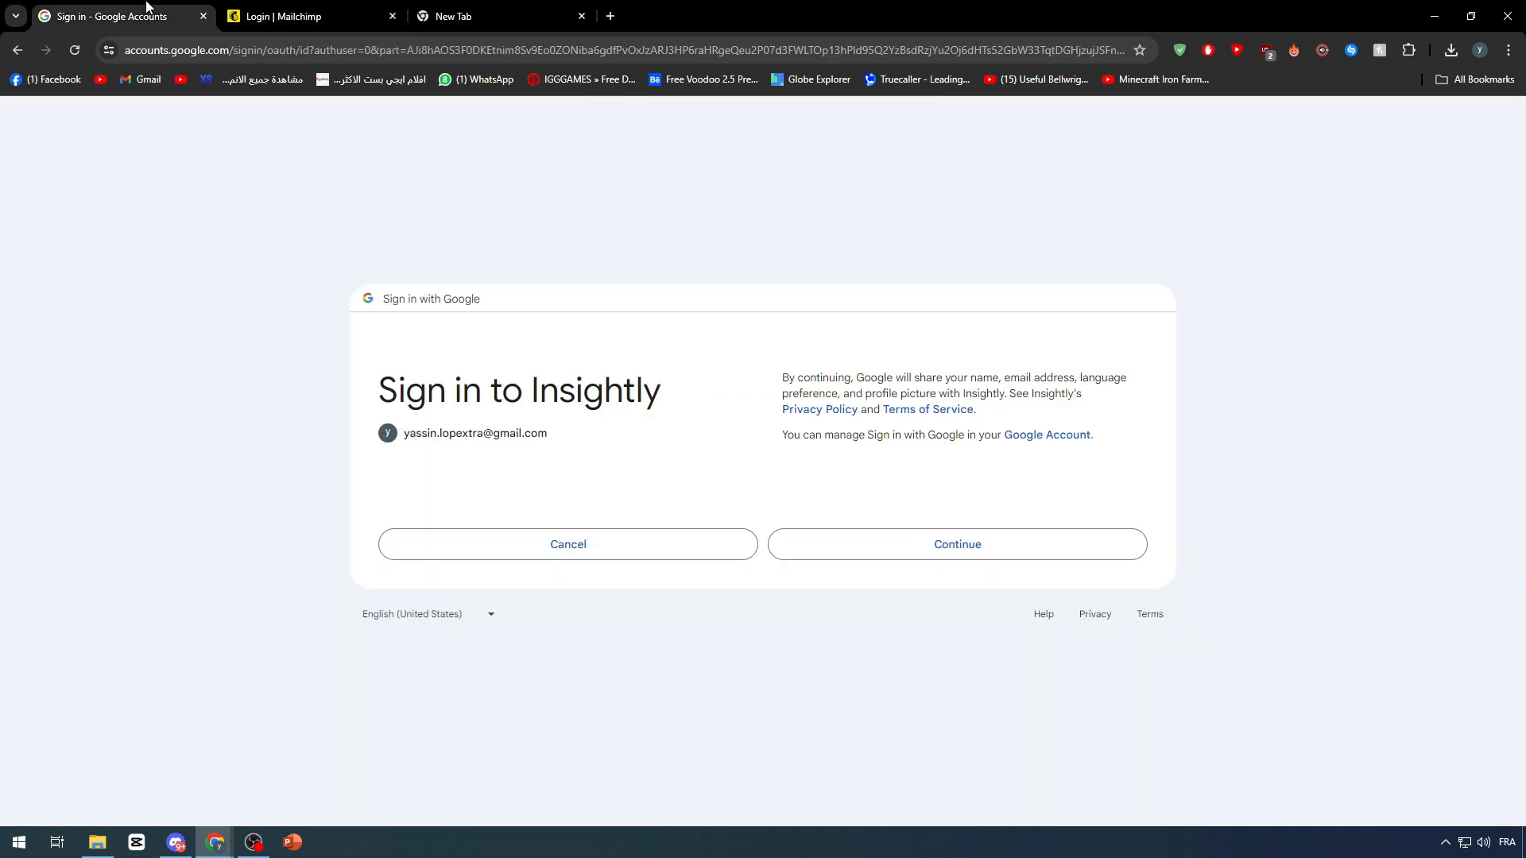
click(966, 541)
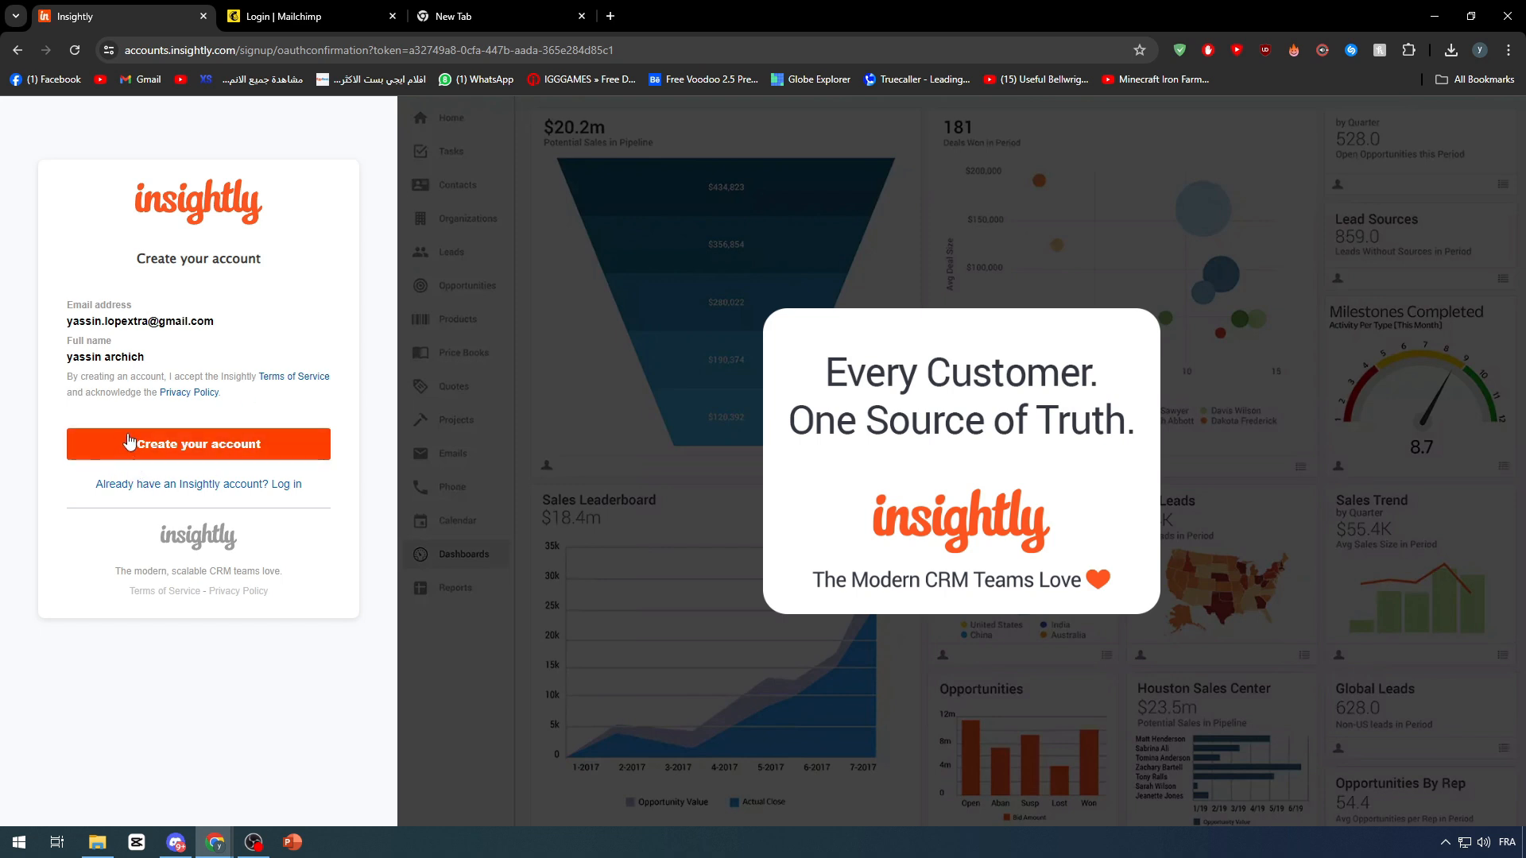
click(289, 460)
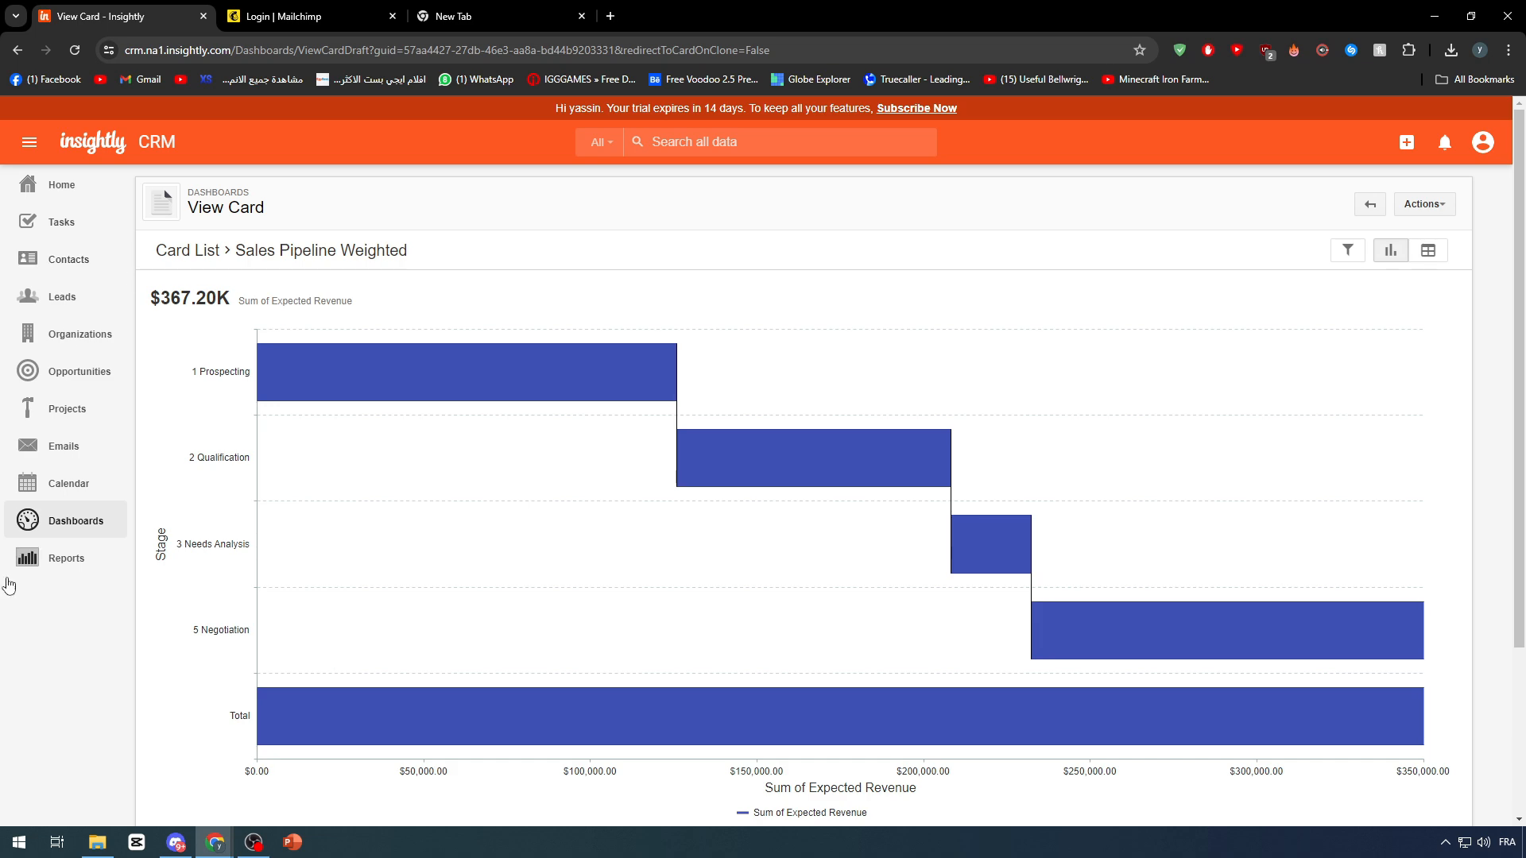
Step: Open the integration list in Insightly's system settings and start installing the MailChimp integration
click(1485, 145)
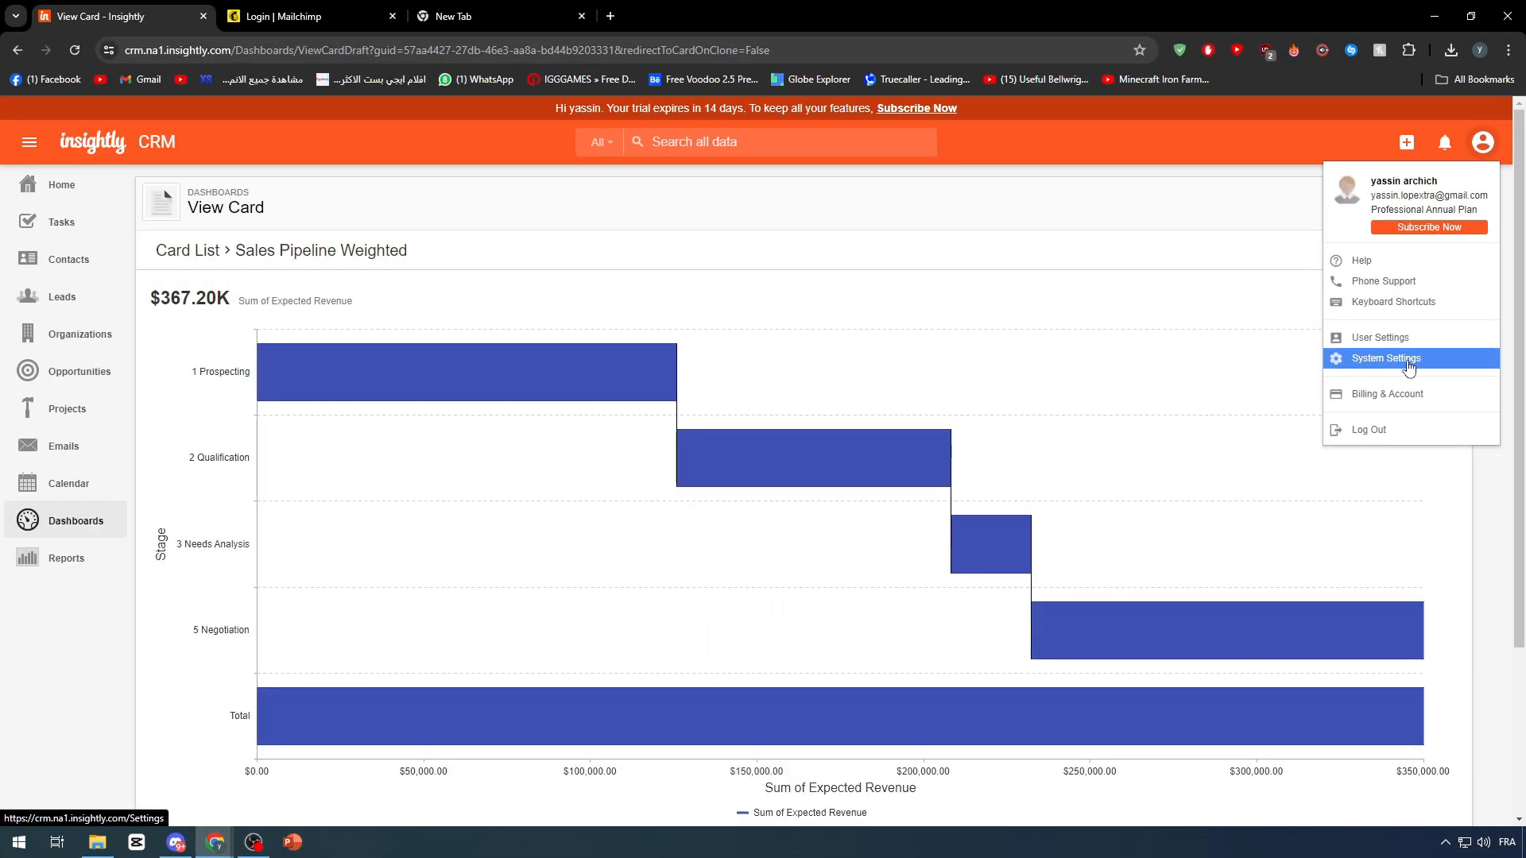
click(1351, 443)
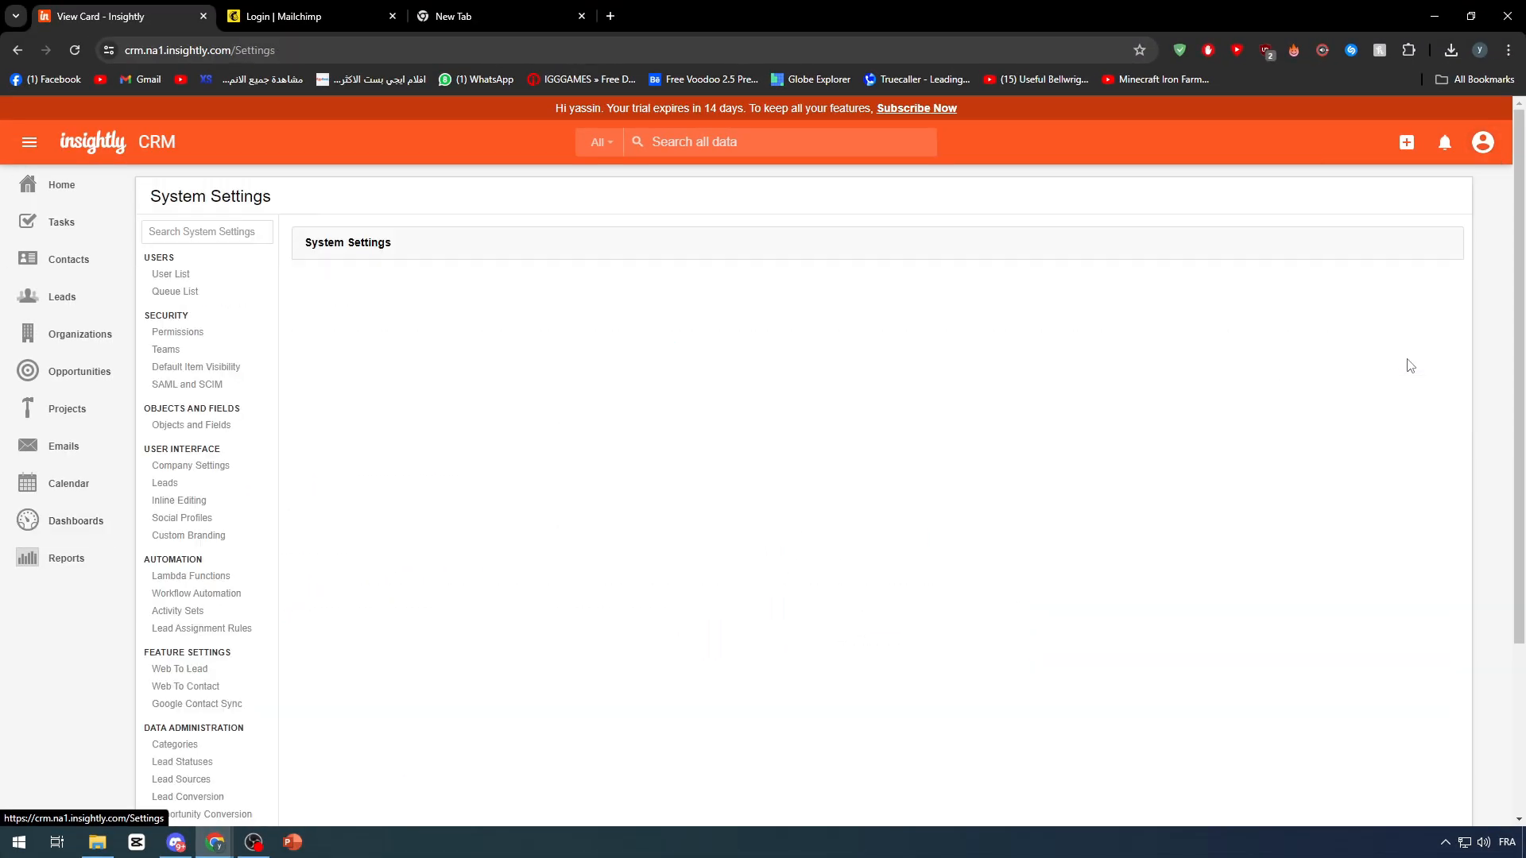
scroll(254, 350, down, 3)
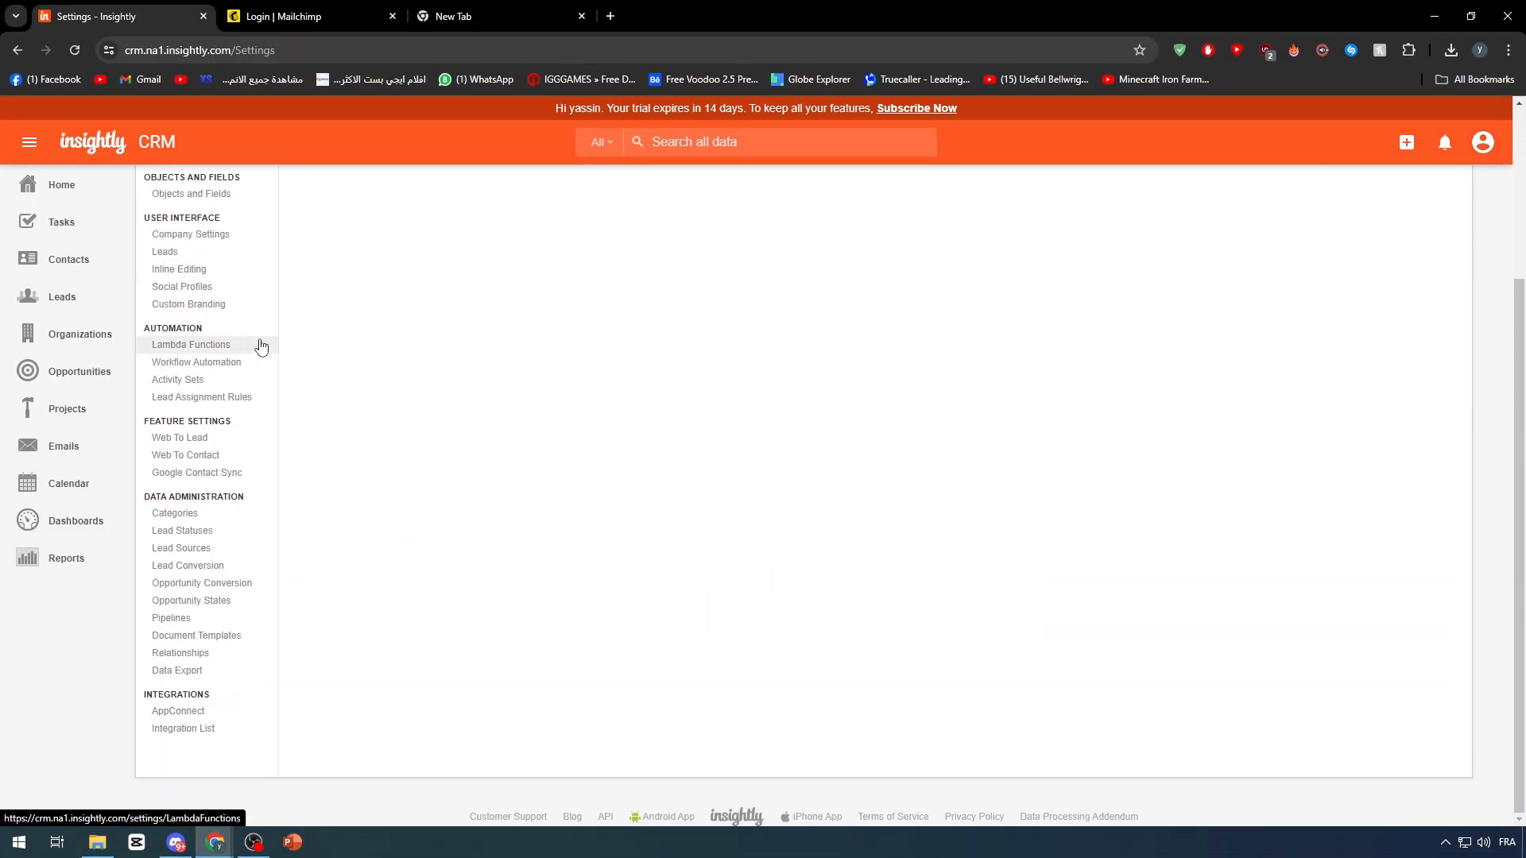
click(226, 712)
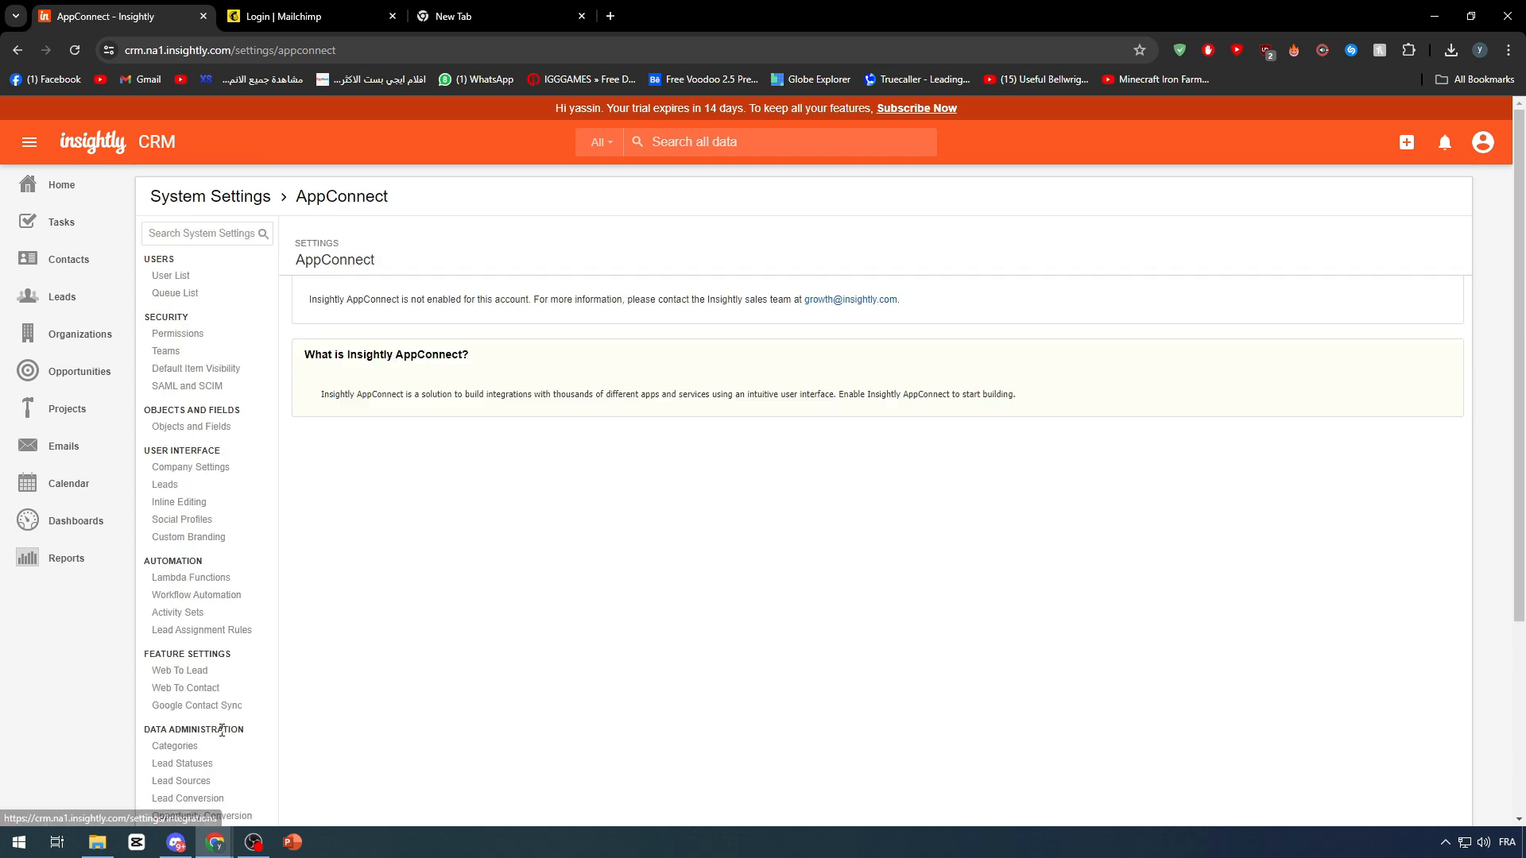
scroll(223, 732, down, 3)
click(187, 690)
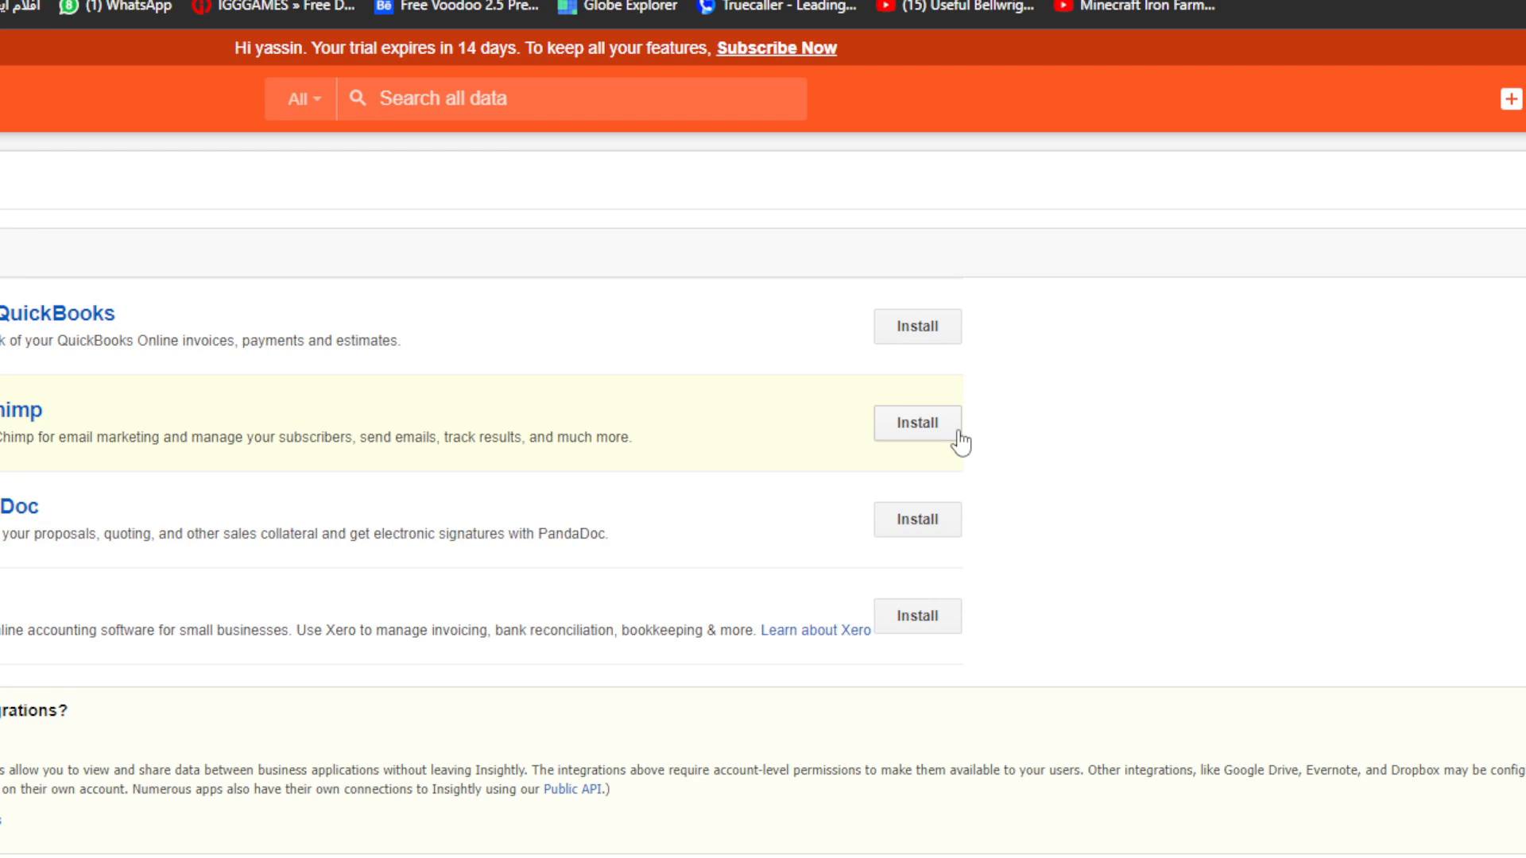
click(953, 429)
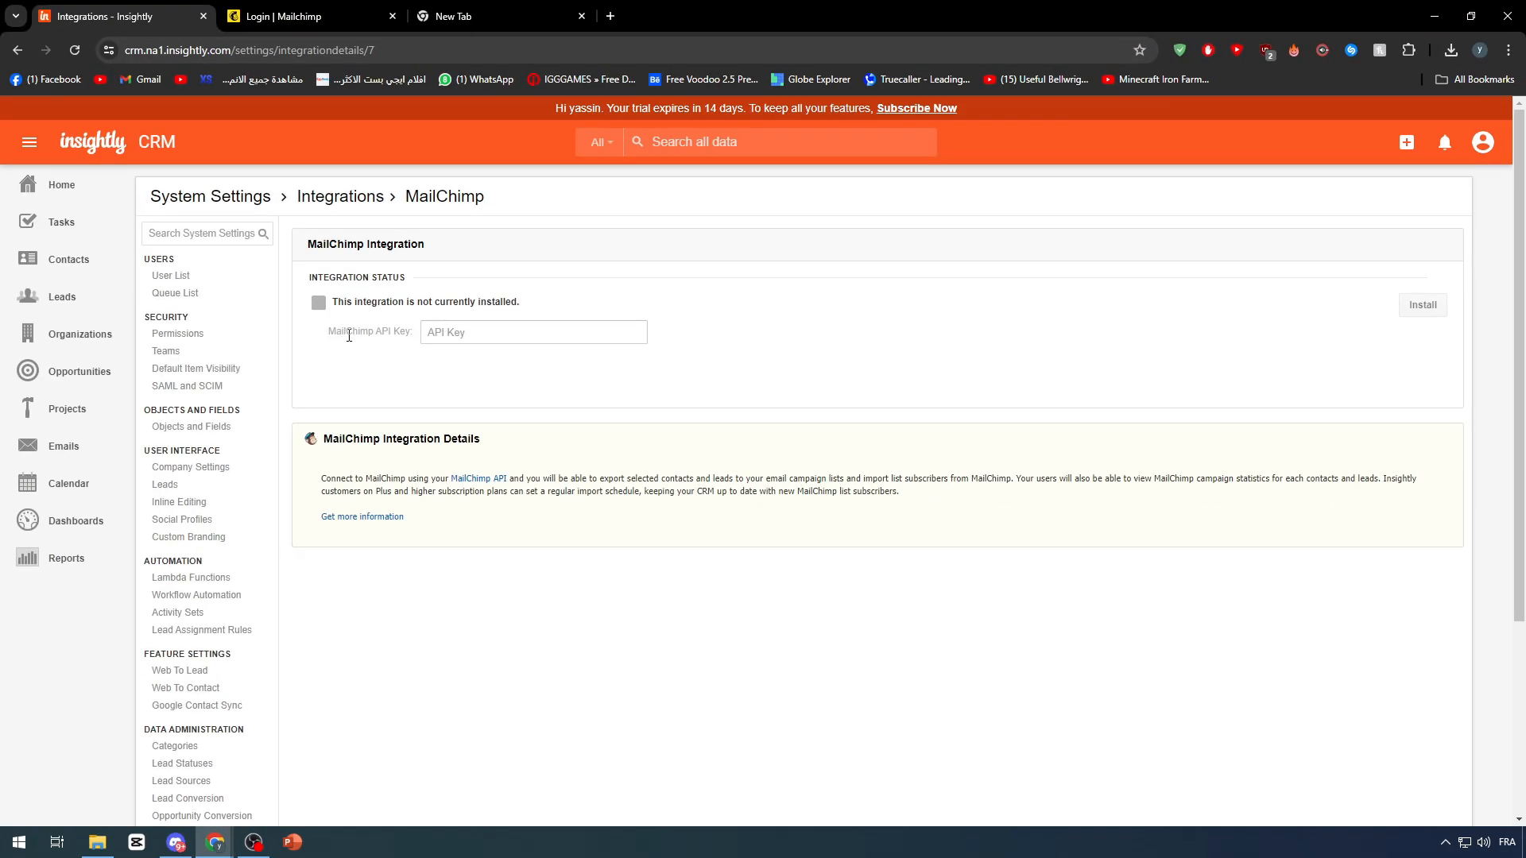
drag(349, 336, 531, 310)
click(378, 347)
click(532, 310)
Step: Open the additional information on the MailChimp integration, skim the help article and return to the integration settings
scroll(477, 485, down, 1)
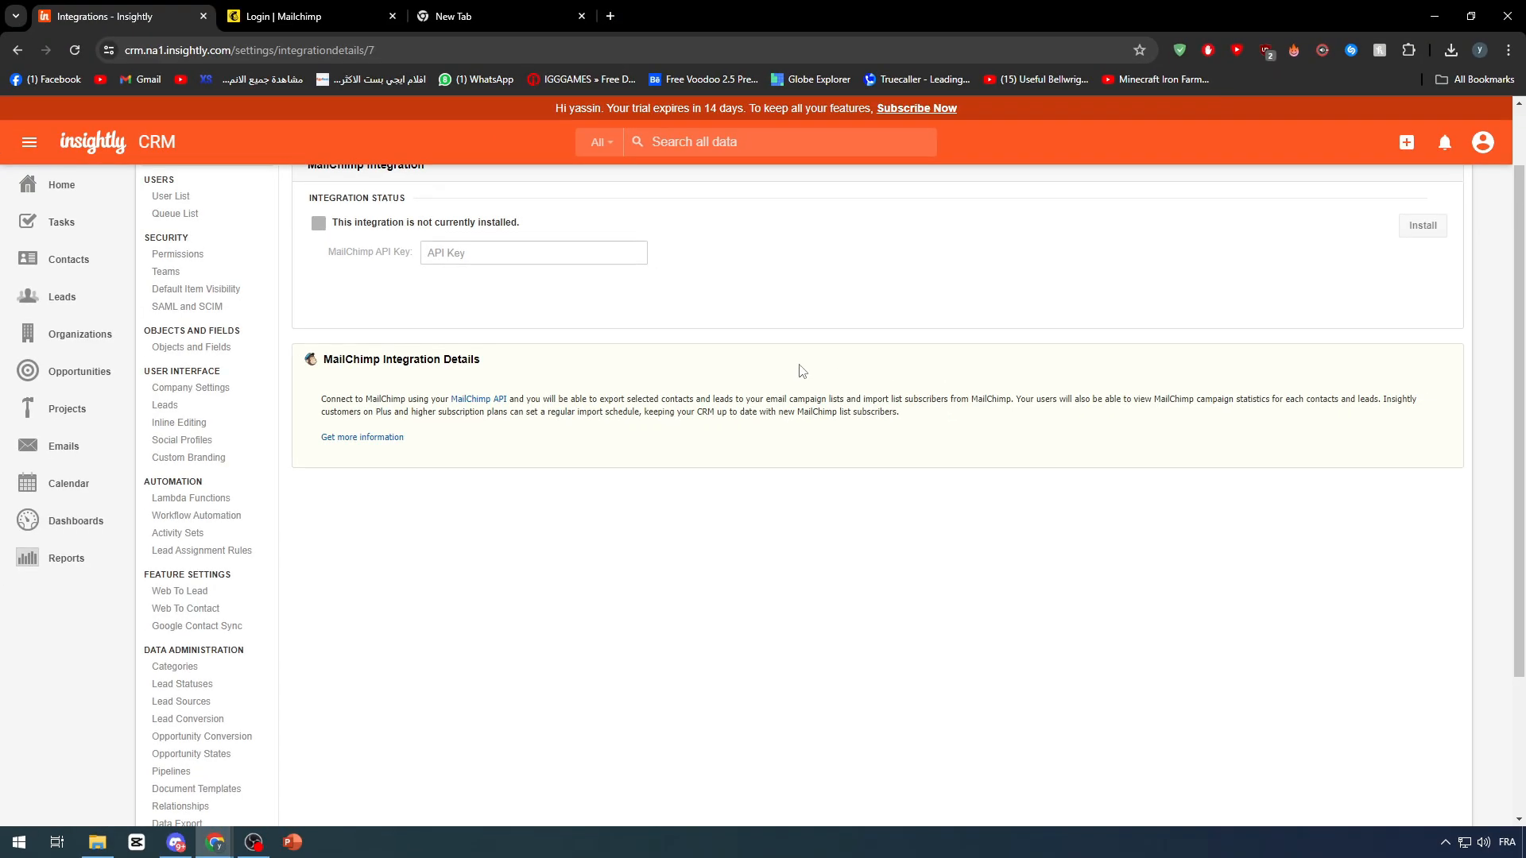
ctrl+click(363, 438)
click(346, 21)
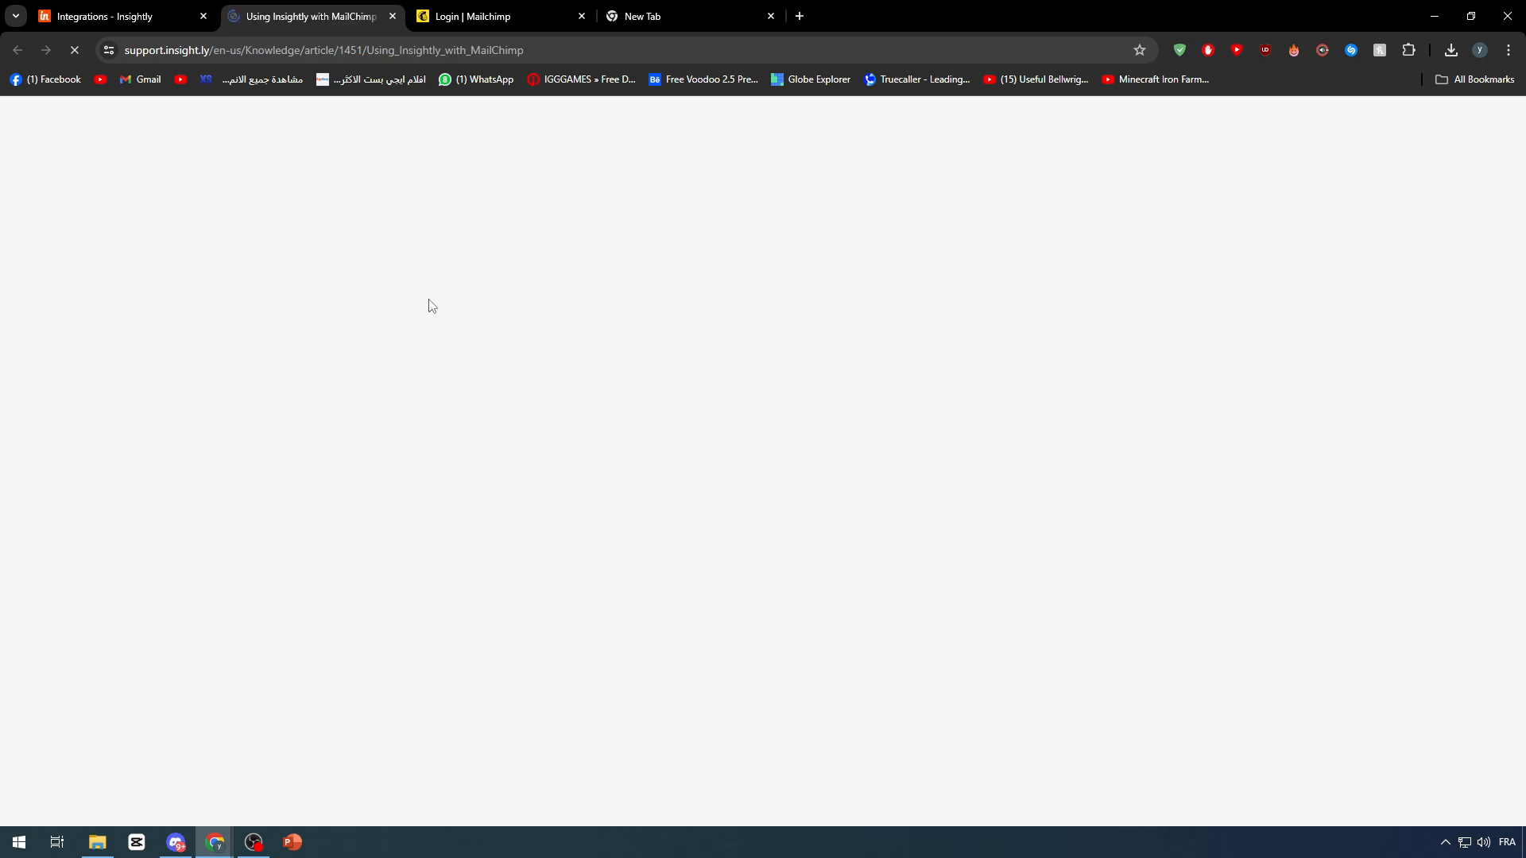
scroll(504, 409, down, 5)
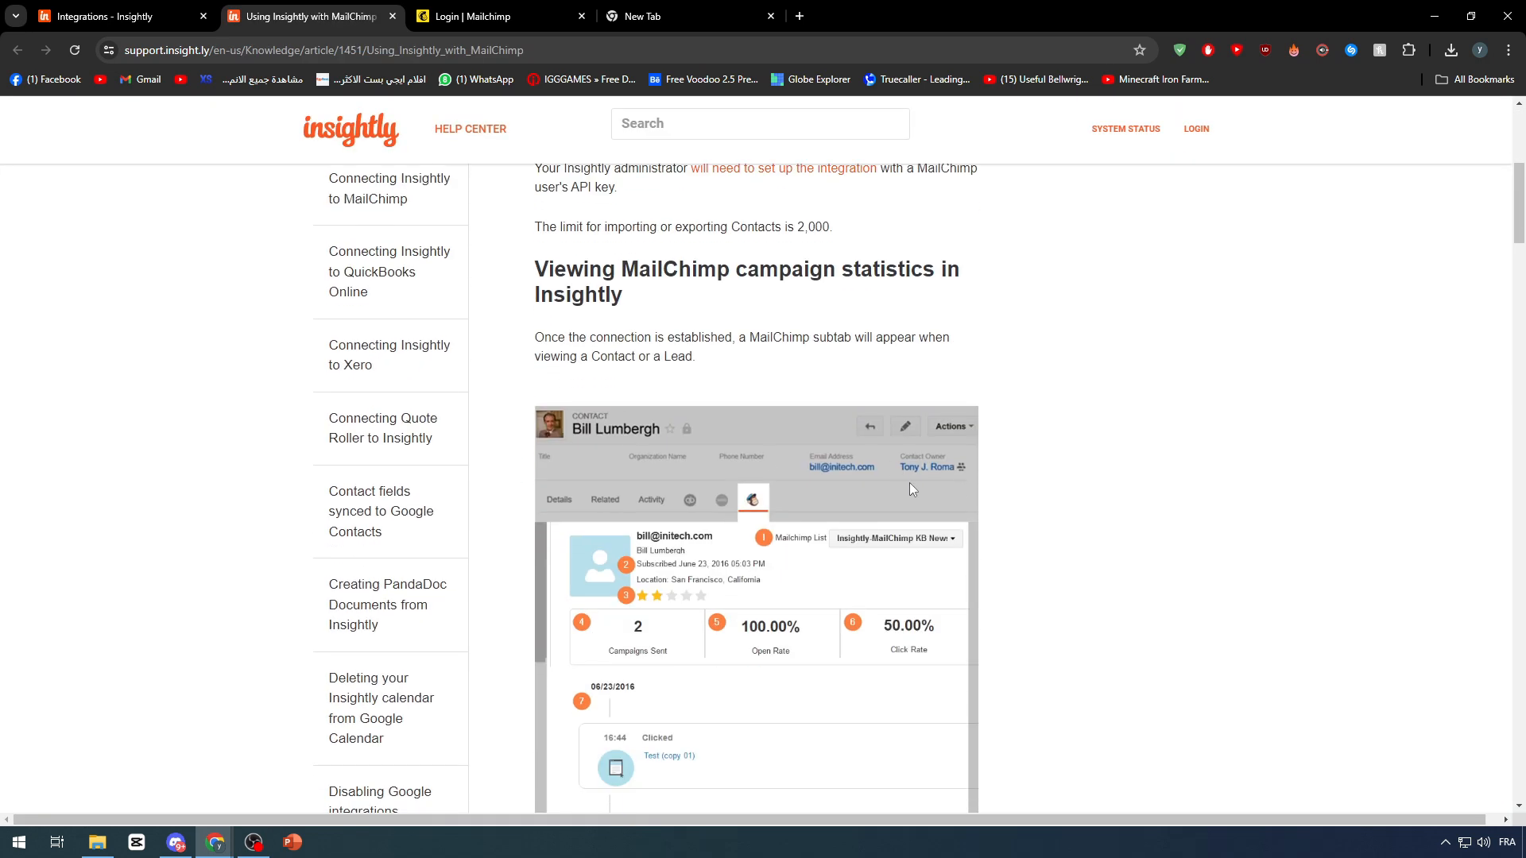
scroll(910, 483, down, 6)
scroll(909, 484, up, 6)
click(143, 15)
Step: Copy the verification code from Mailchimp's e-mail in Gmail and submit it on the Mailchimp login verification page
click(498, 7)
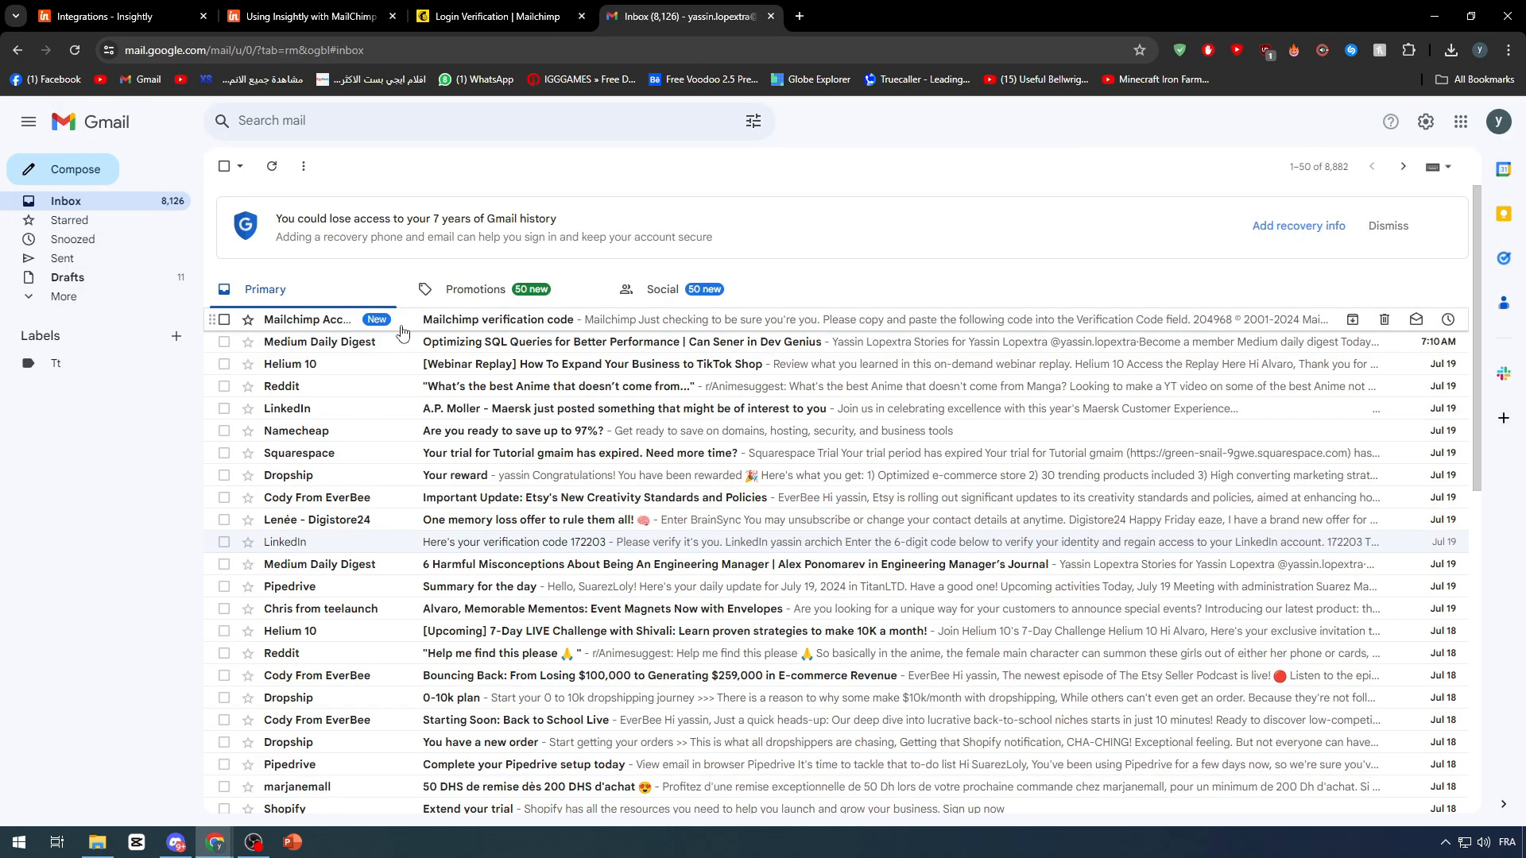
click(402, 326)
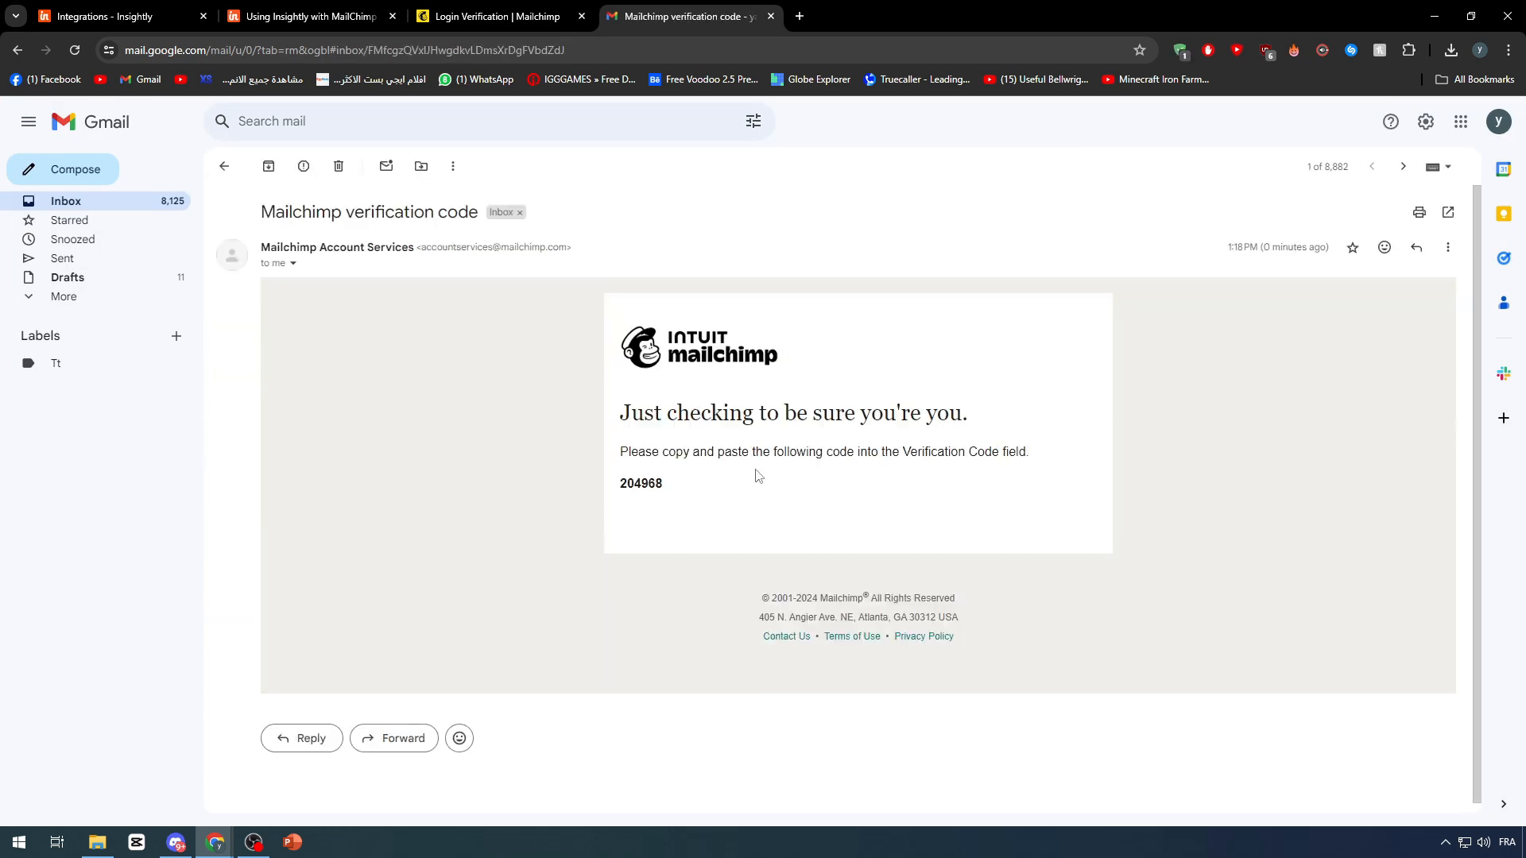
double_click(642, 484)
key(ctrl+c)
click(497, 16)
click(783, 413)
key(ctrl+v)
click(706, 563)
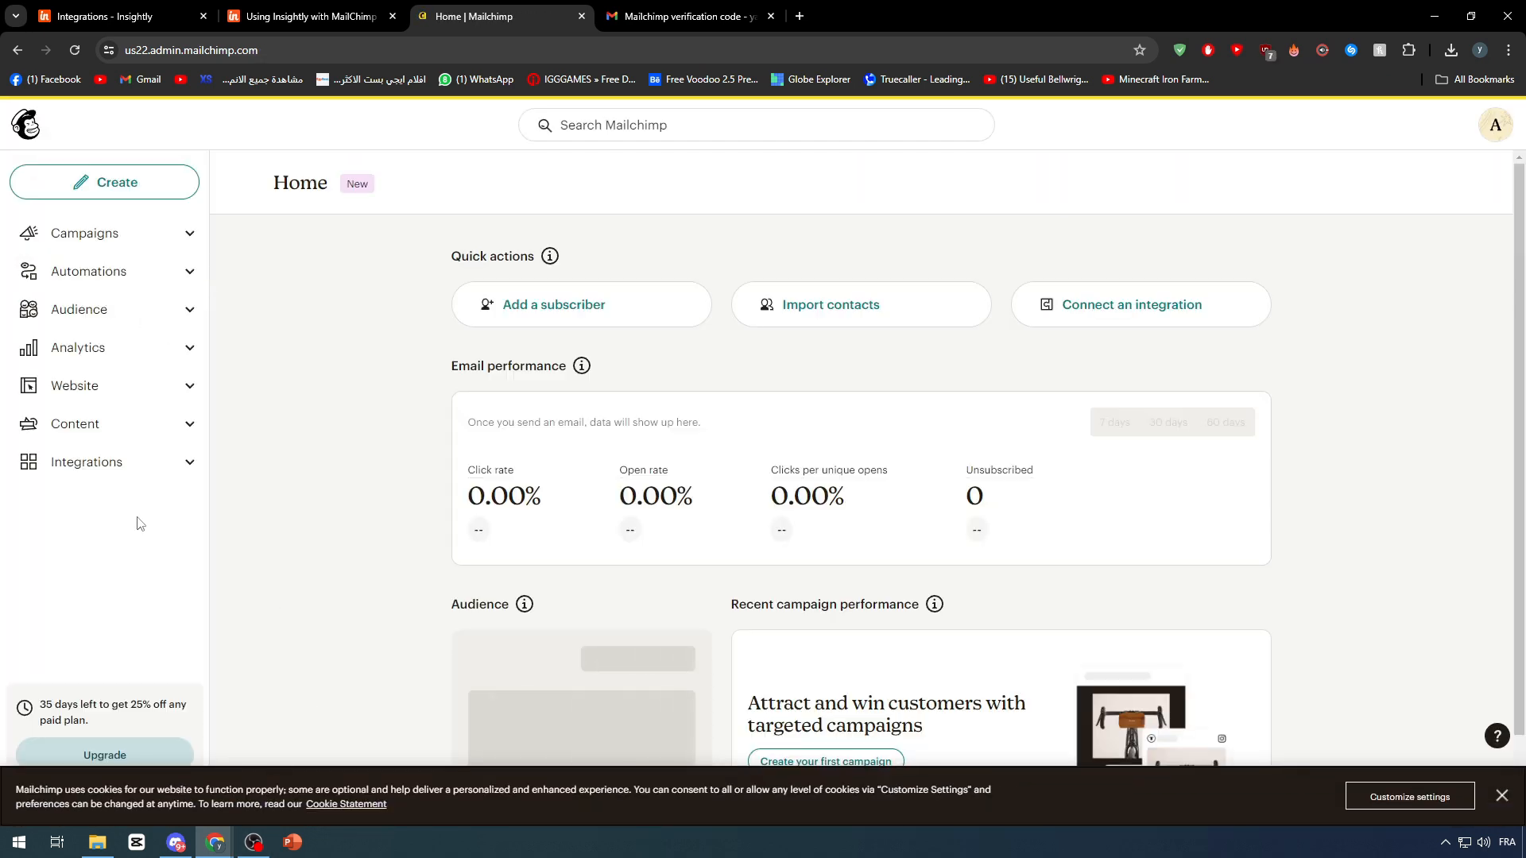
Step: Open Mailchimp's integration discovery page and browse the available apps
click(170, 459)
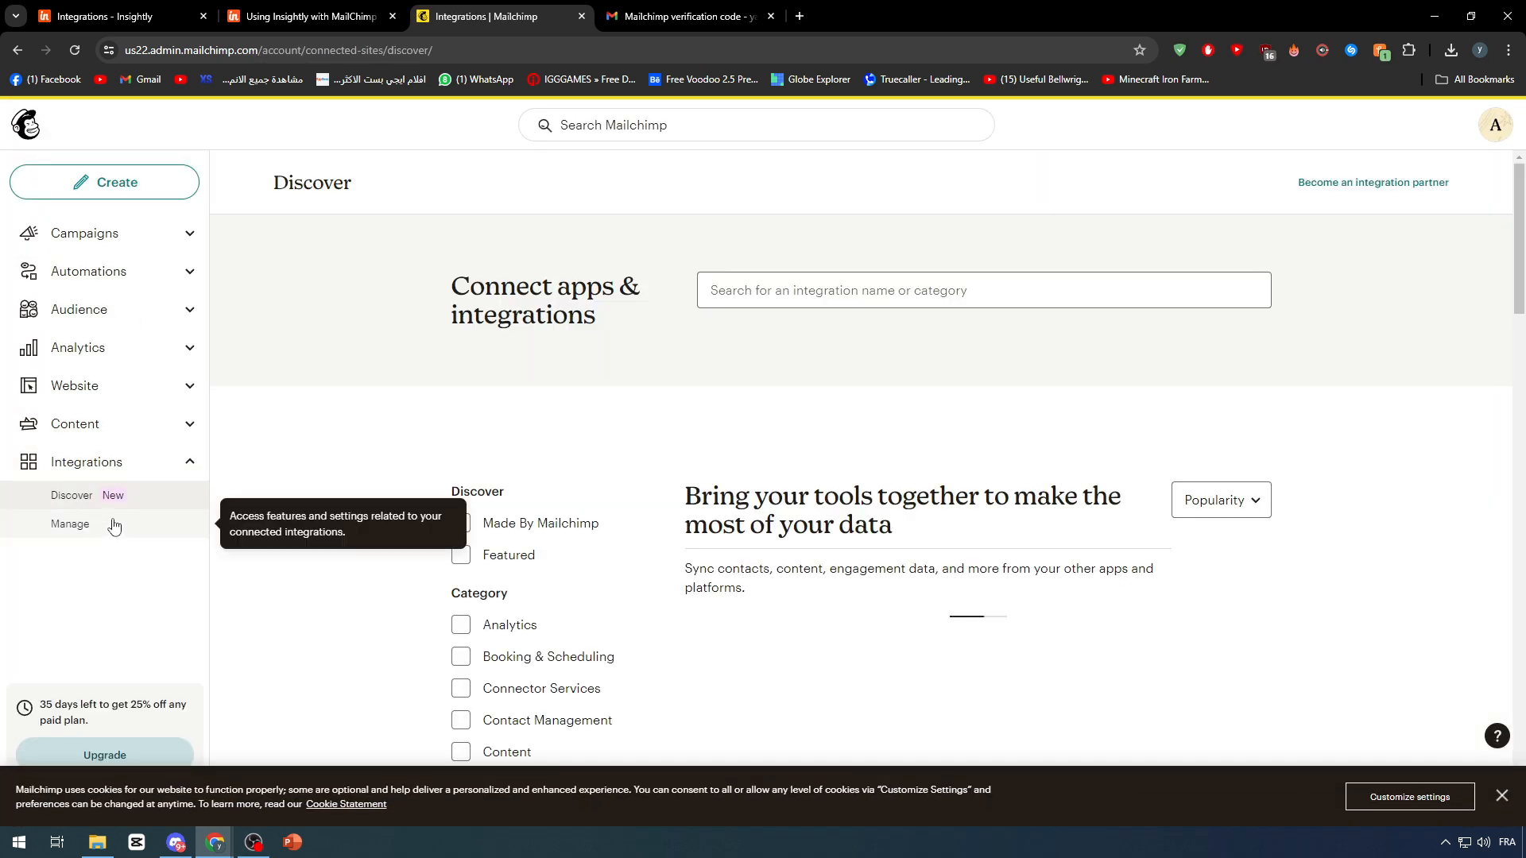
click(60, 8)
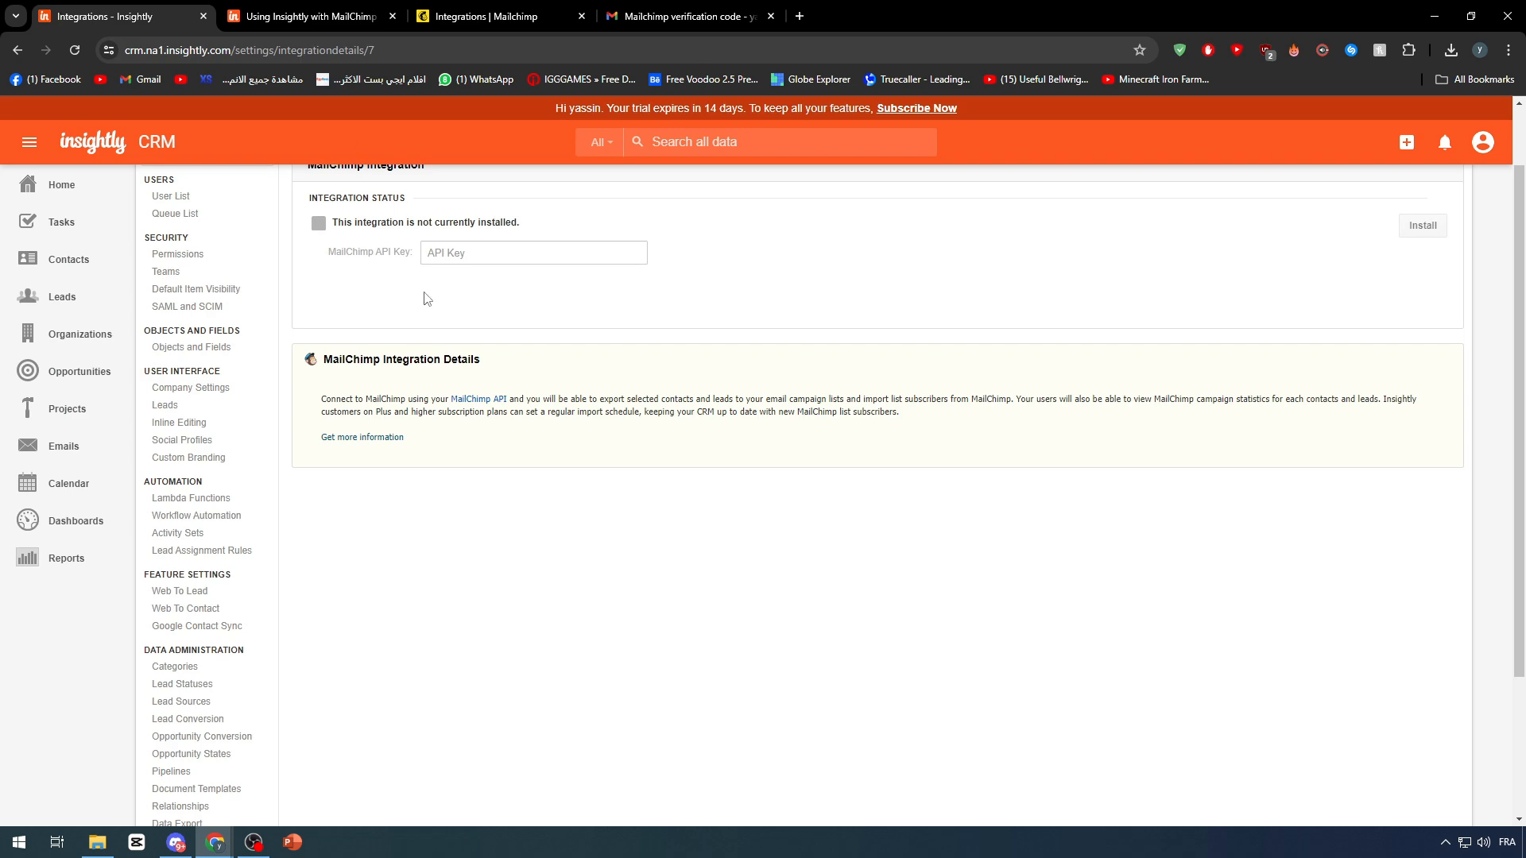
click(503, 8)
scroll(743, 531, down, 4)
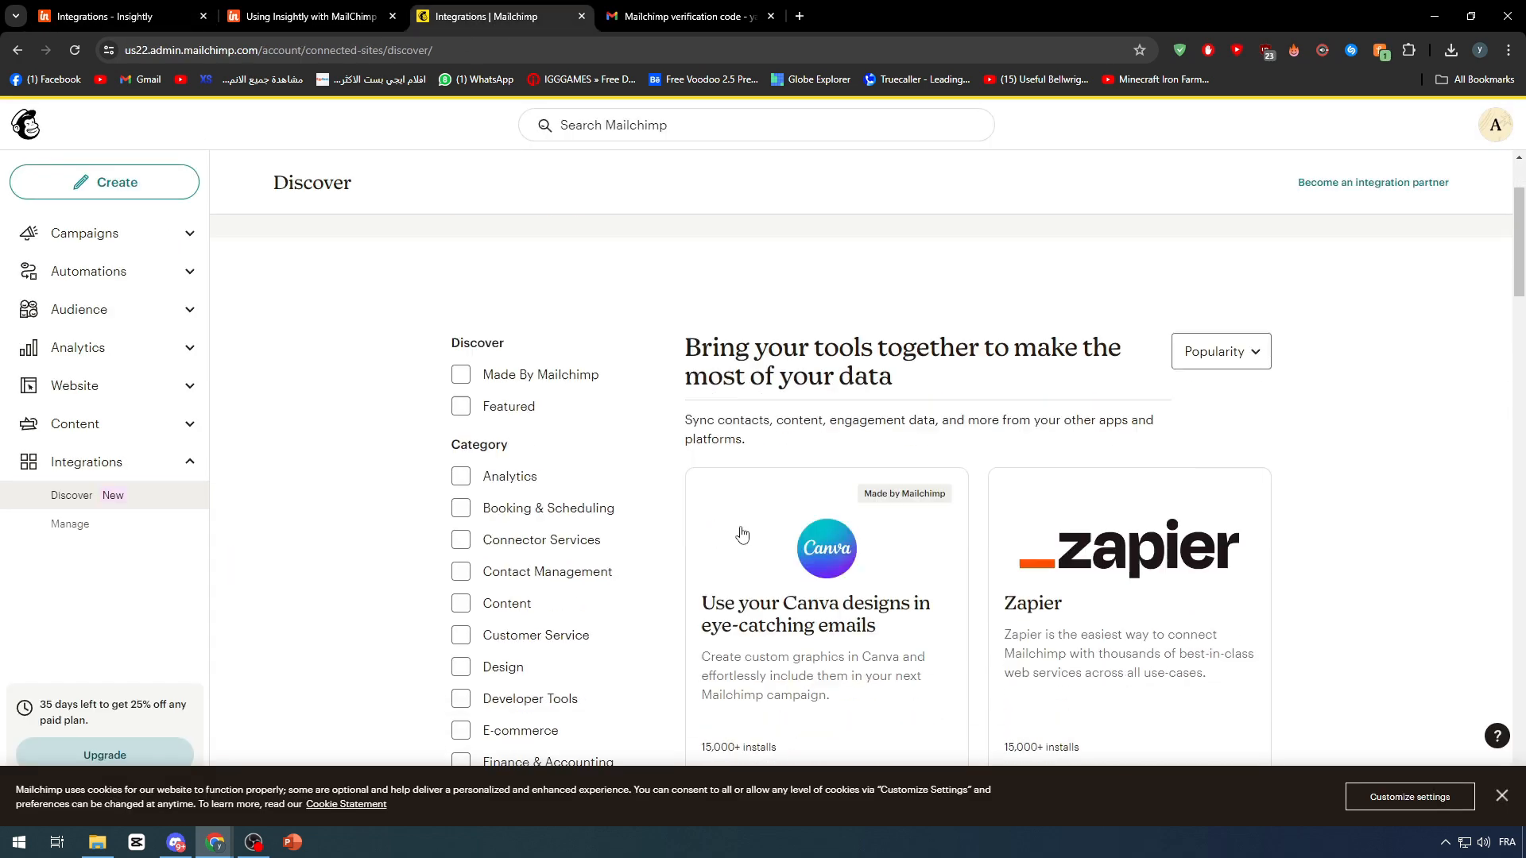
scroll(957, 650, down, 4)
scroll(313, 374, up, 8)
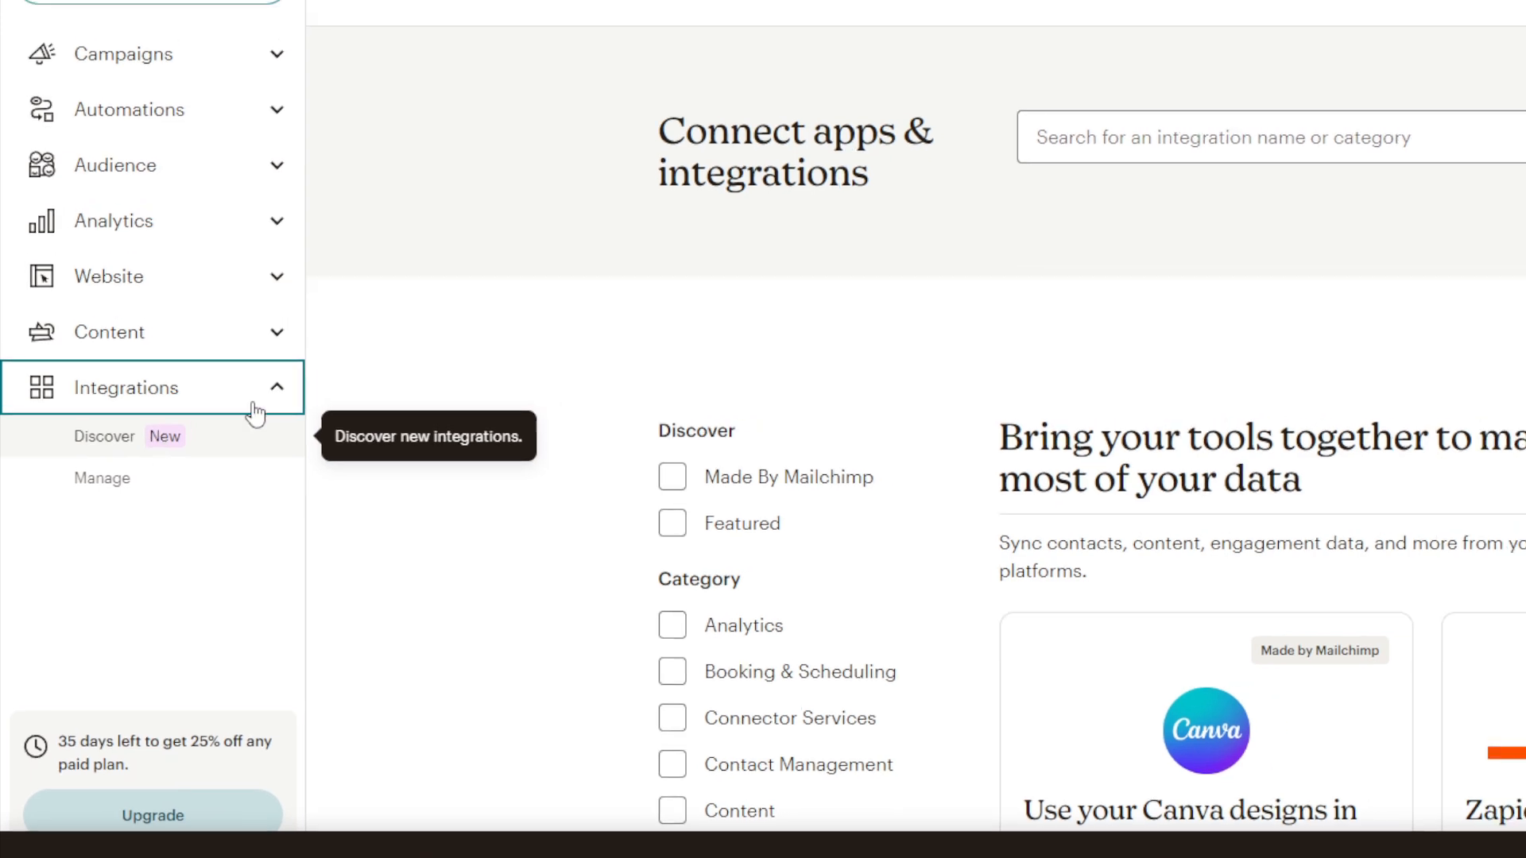
Step: Search the Mailchimp integrations for "insi" and open the Insightly listing
click(737, 298)
text(insi)
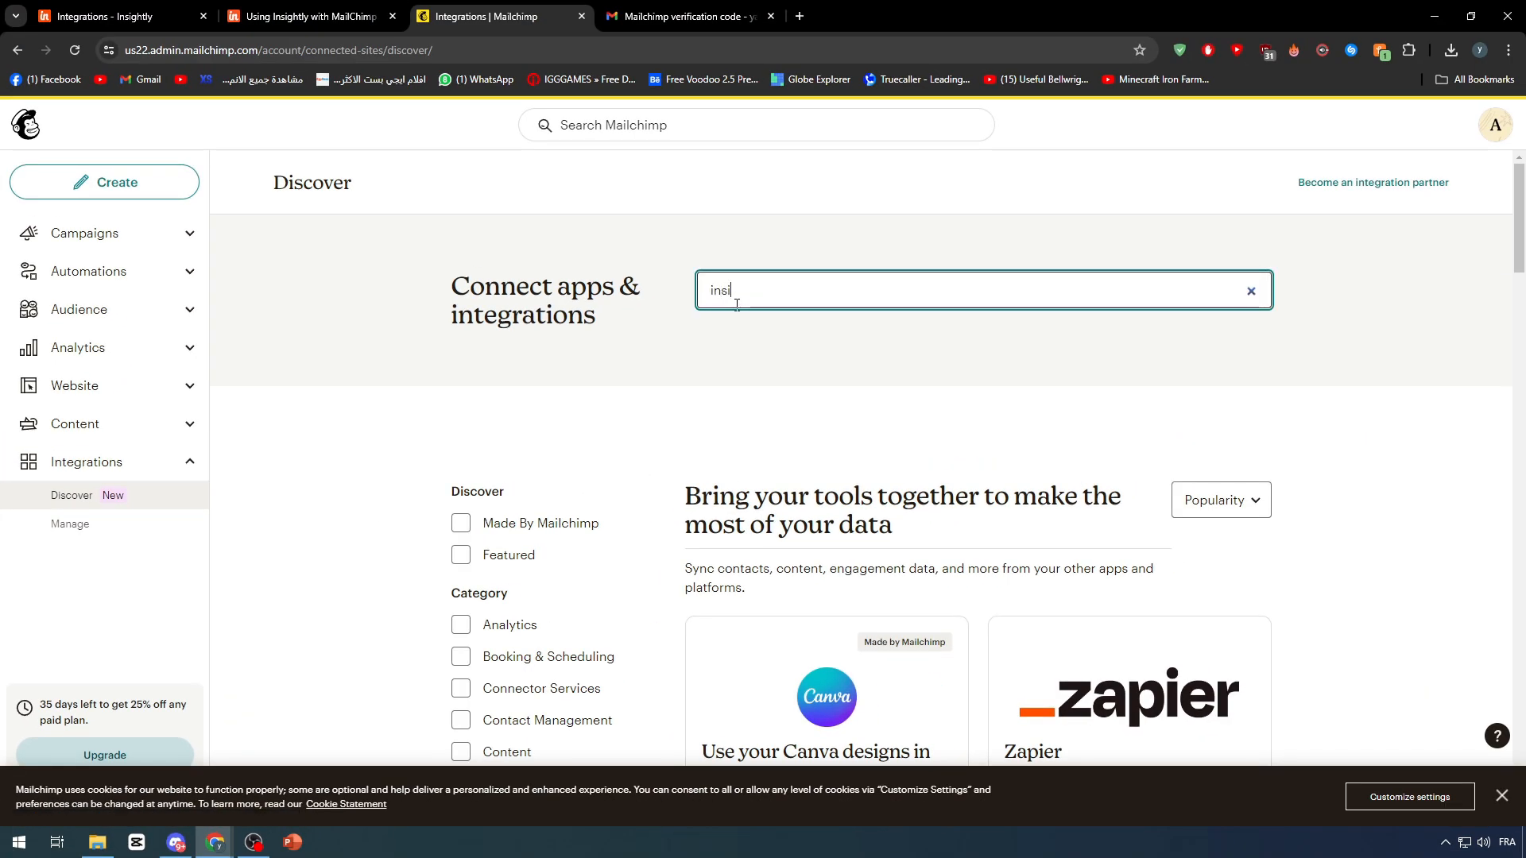
scroll(805, 638, down, 5)
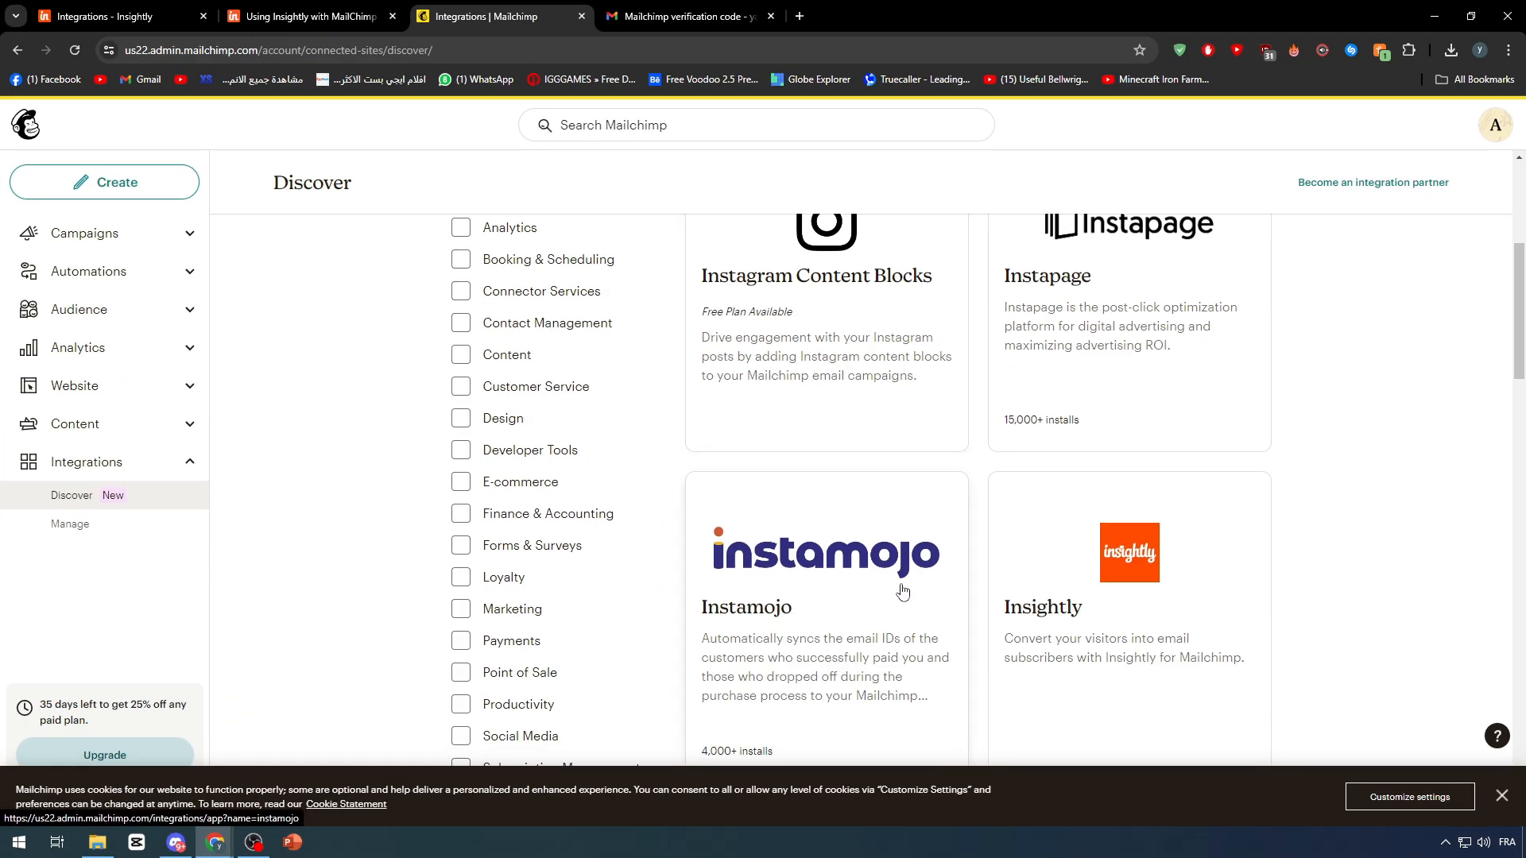
click(1121, 571)
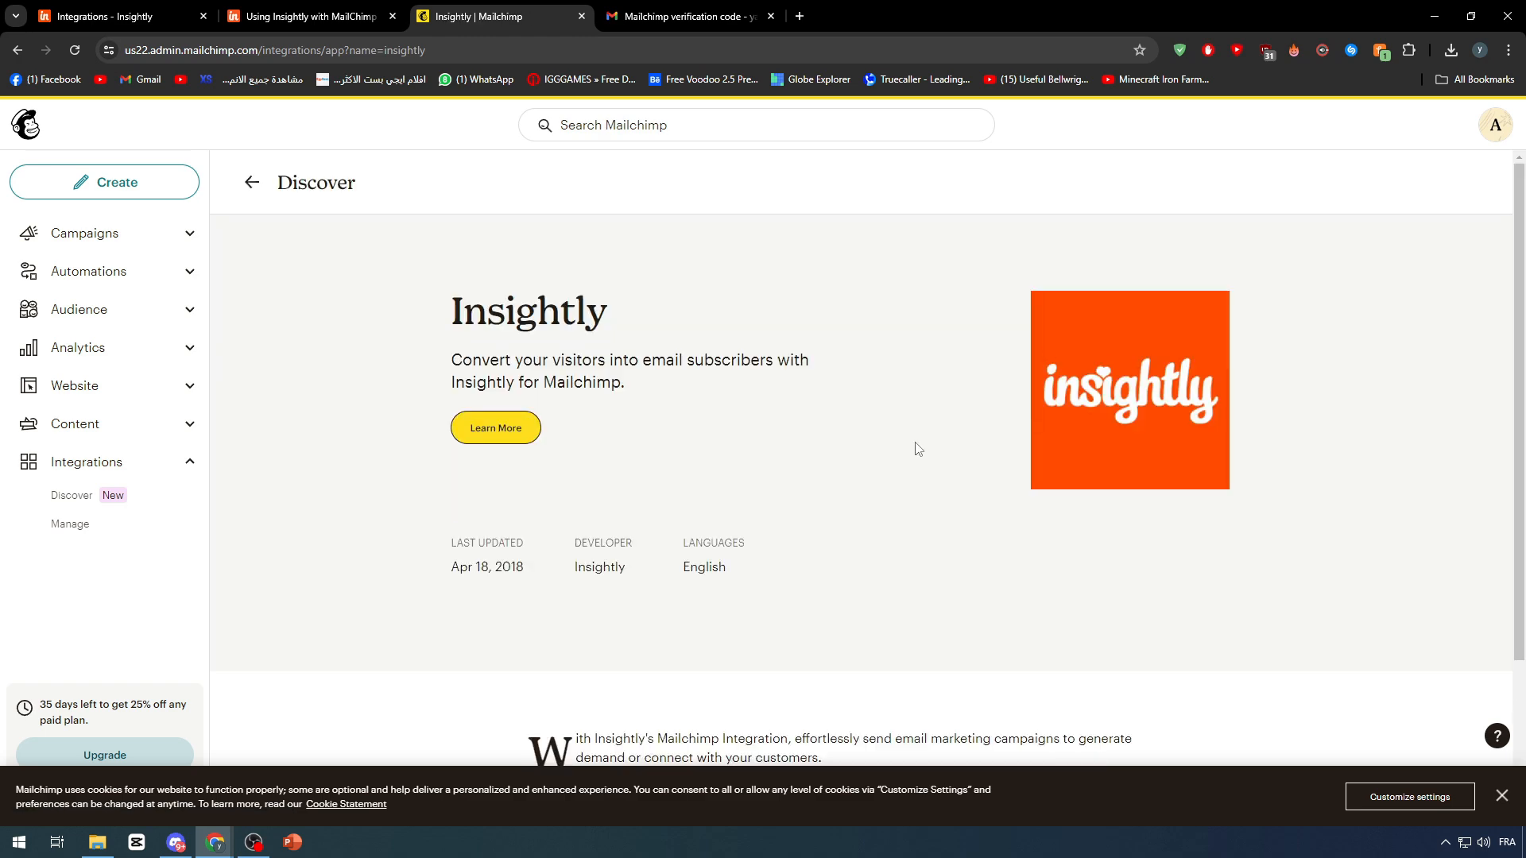
Step: Look over the Insightly listing and the account menu, and dismiss the cookie notice
scroll(753, 416, down, 2)
scroll(959, 446, up, 2)
click(1497, 127)
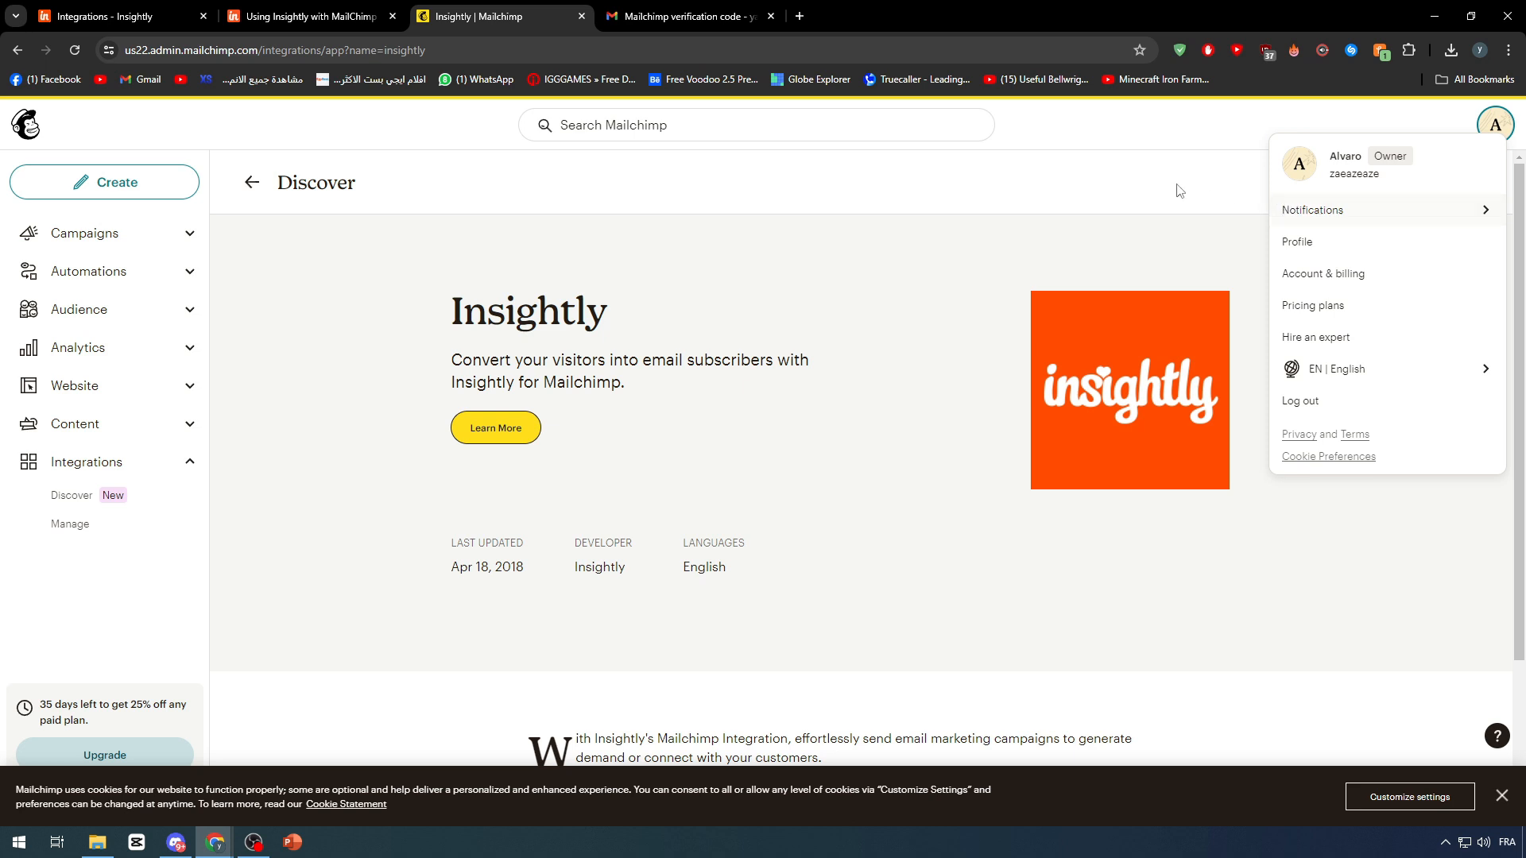
scroll(1002, 207, down, 3)
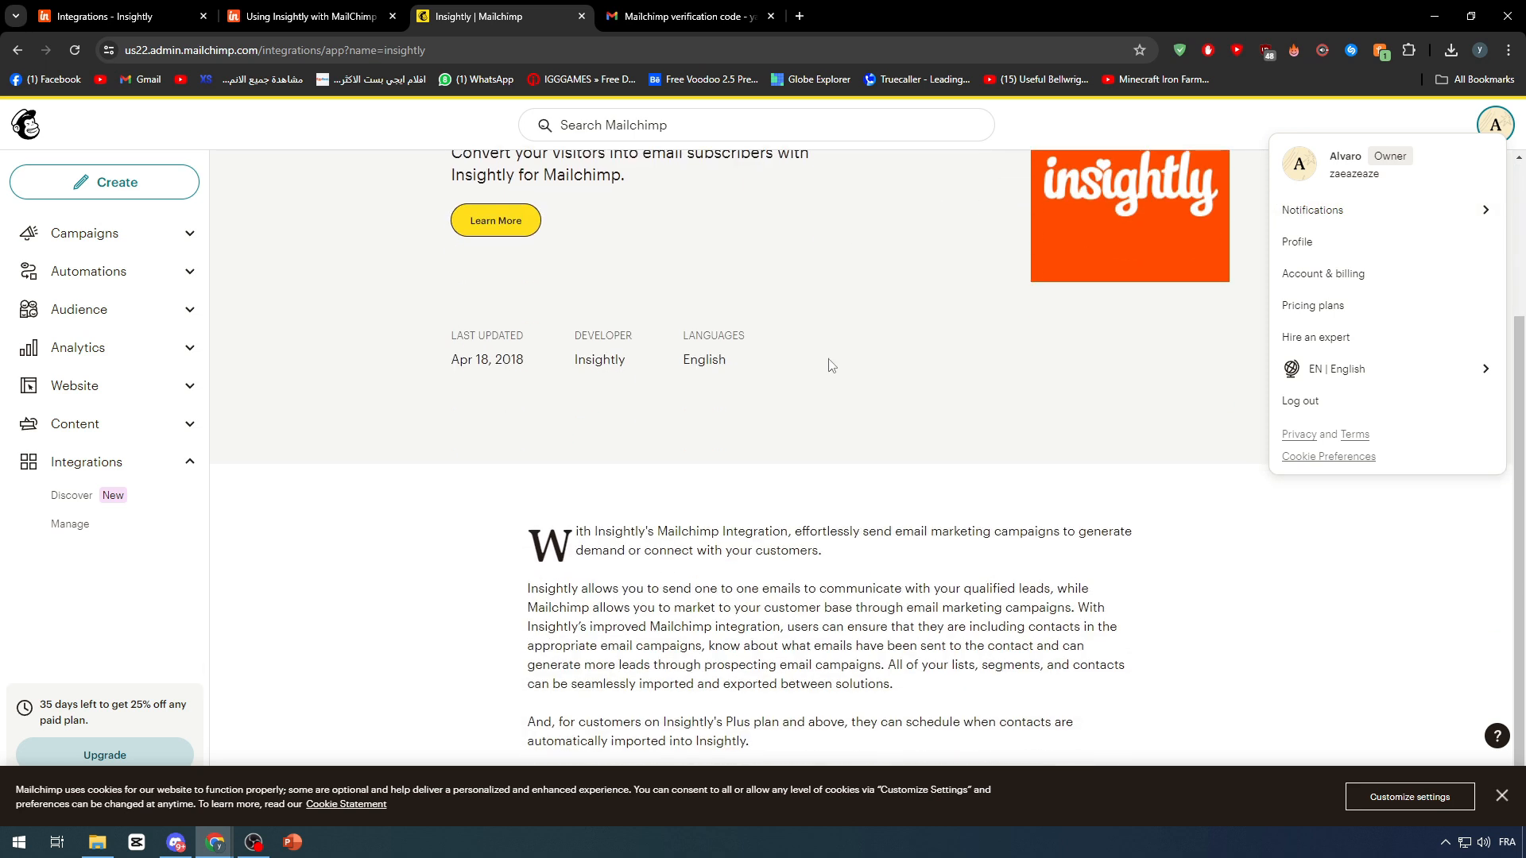
click(831, 364)
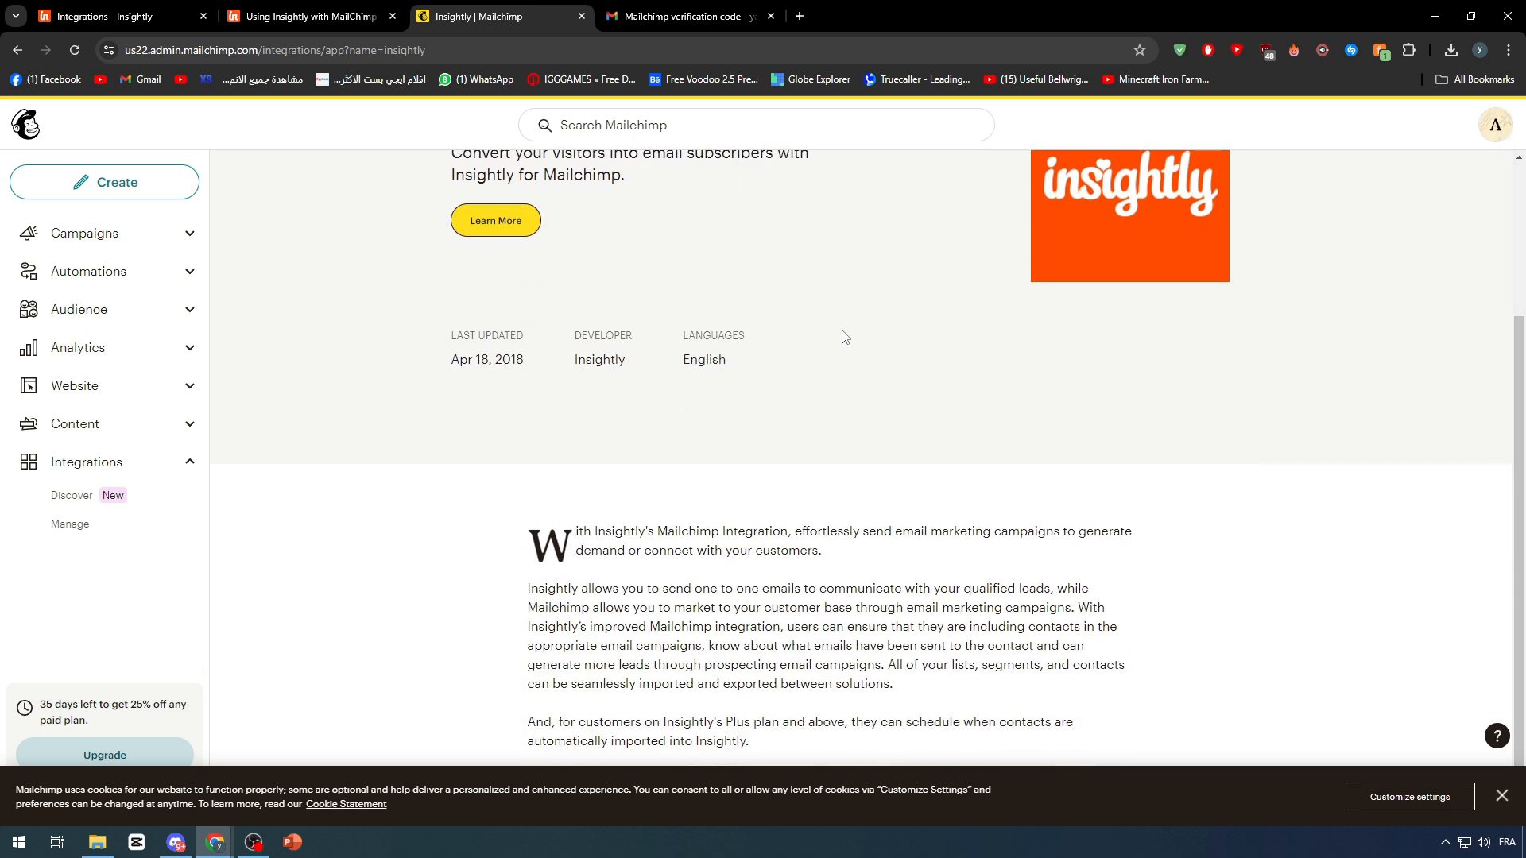
click(1502, 796)
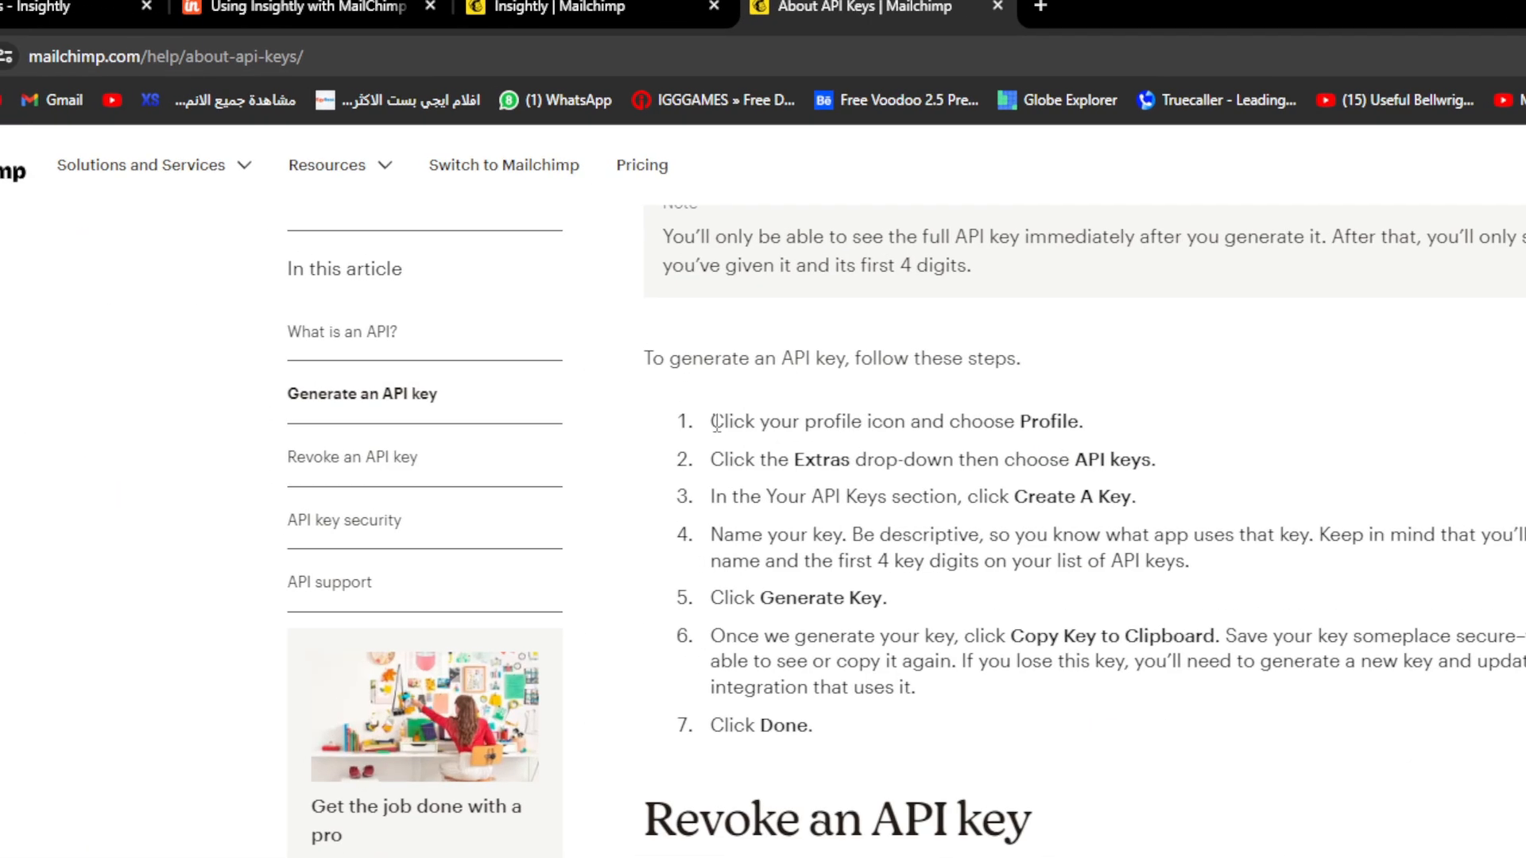
Step: Read the steps for generating an API key in Mailchimp's About API Keys article and return to the Insightly listing
drag(579, 294, 713, 295)
drag(912, 425, 1117, 423)
click(1117, 423)
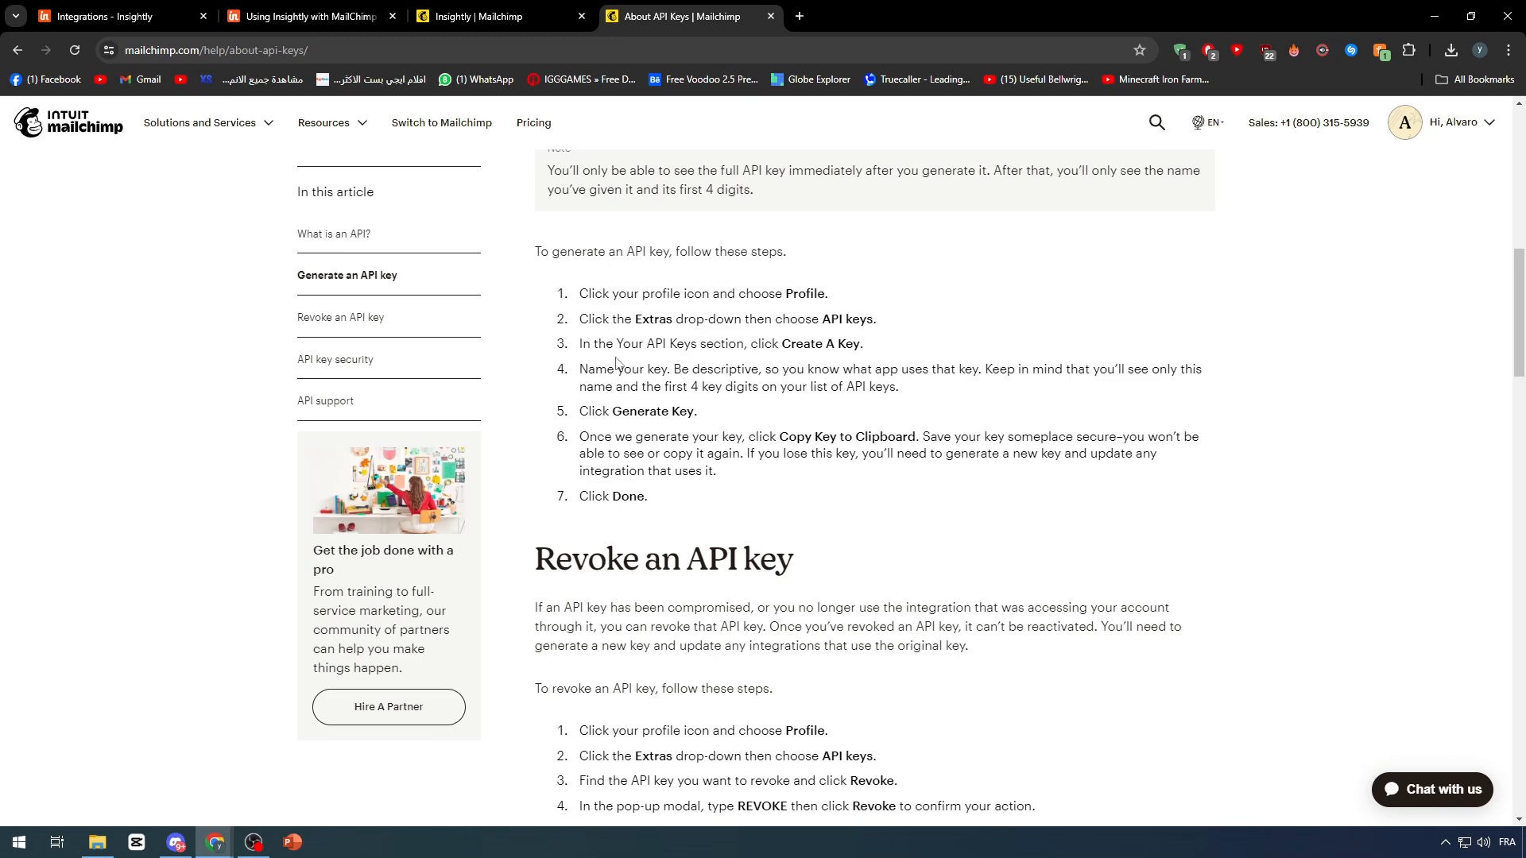
click(481, 16)
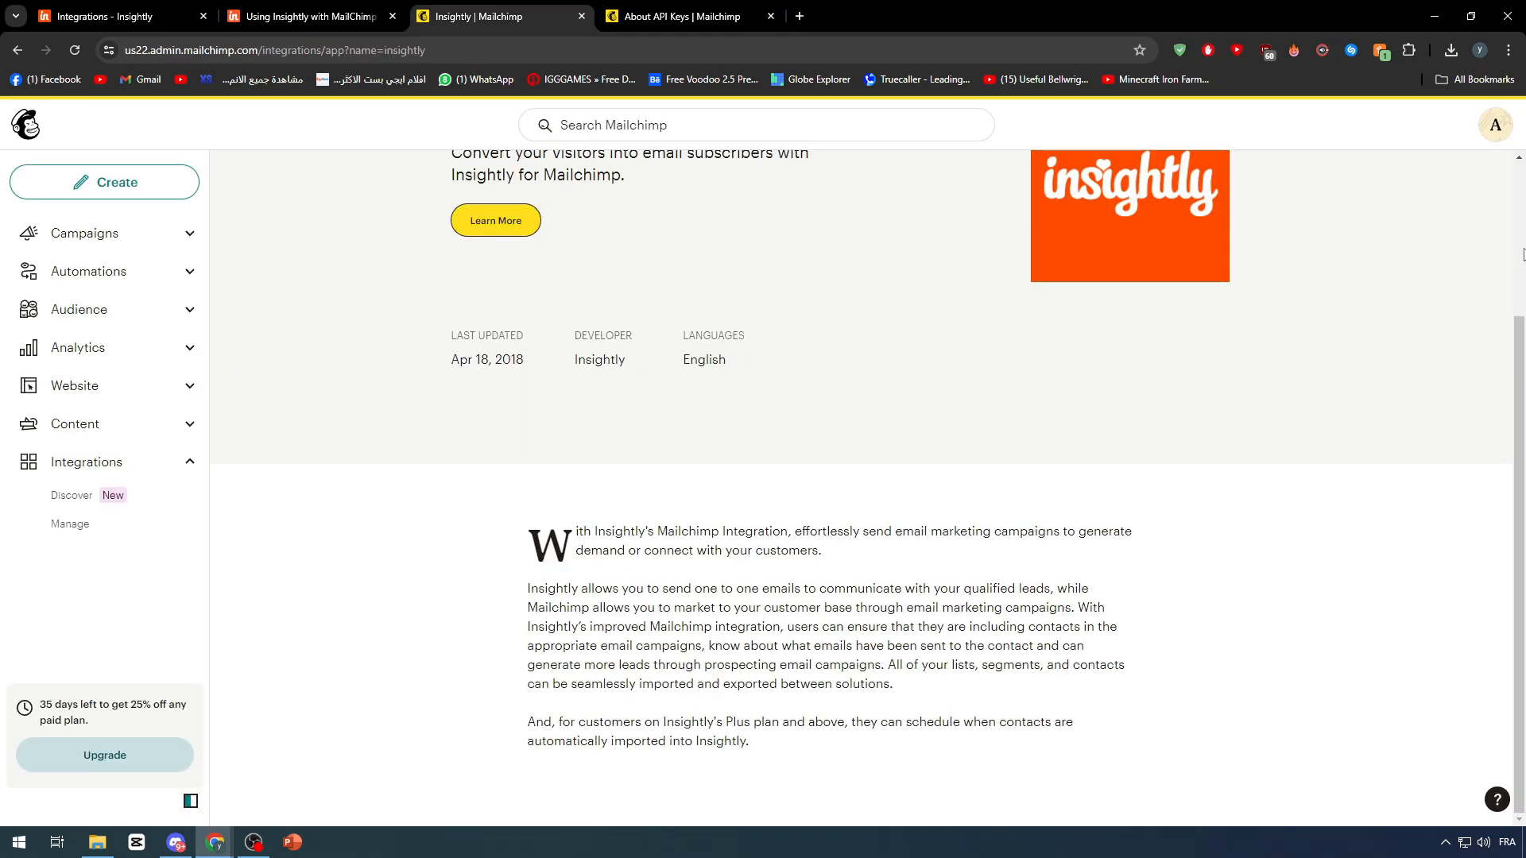
Step: Open the Mailchimp profile page and compare its Extras options with the key generation steps in the About API Keys article
click(1486, 127)
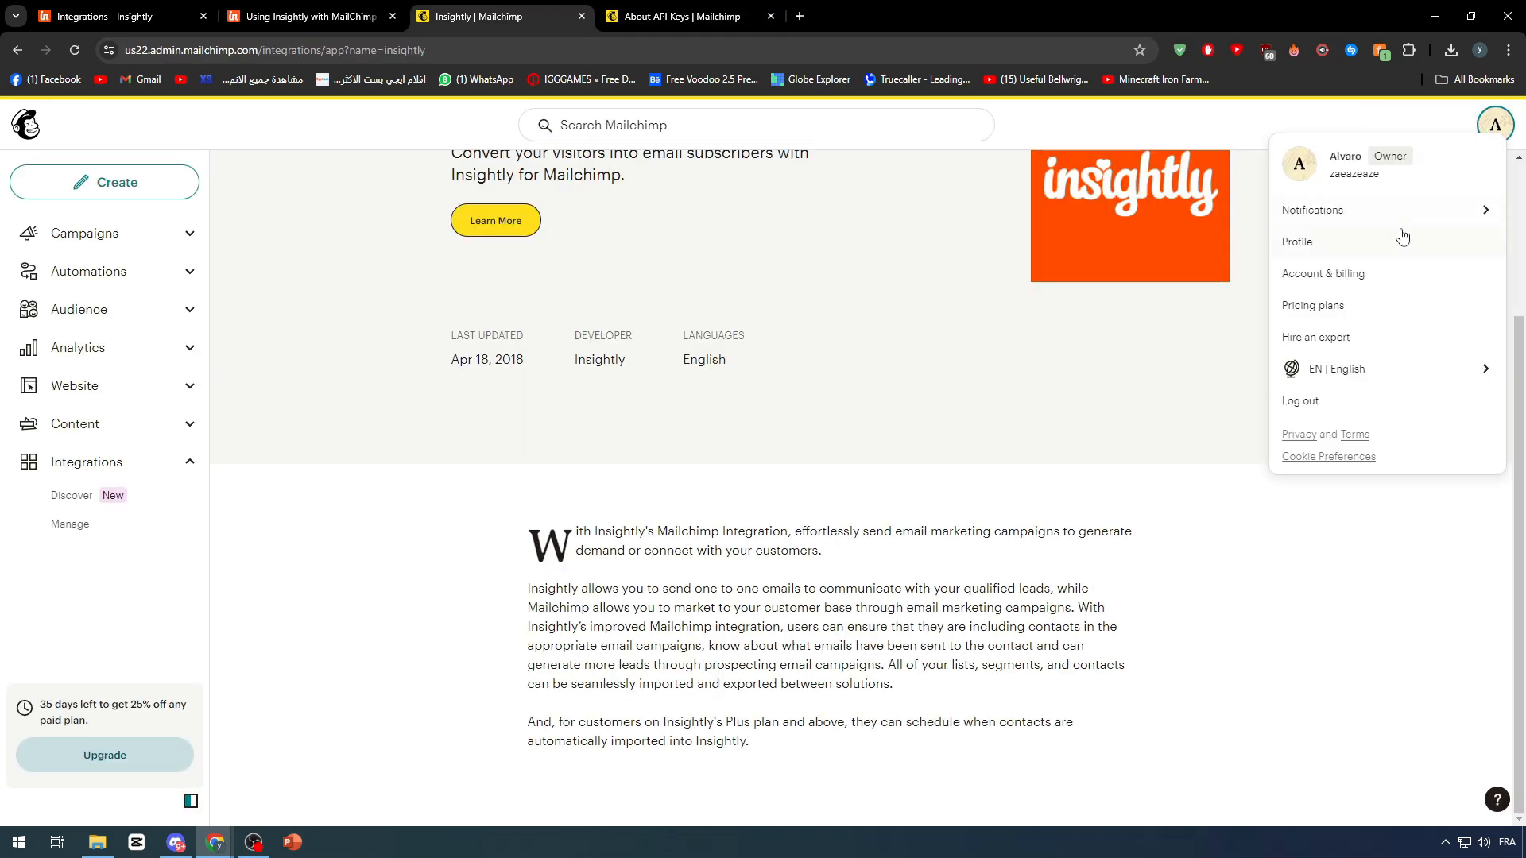
click(1366, 241)
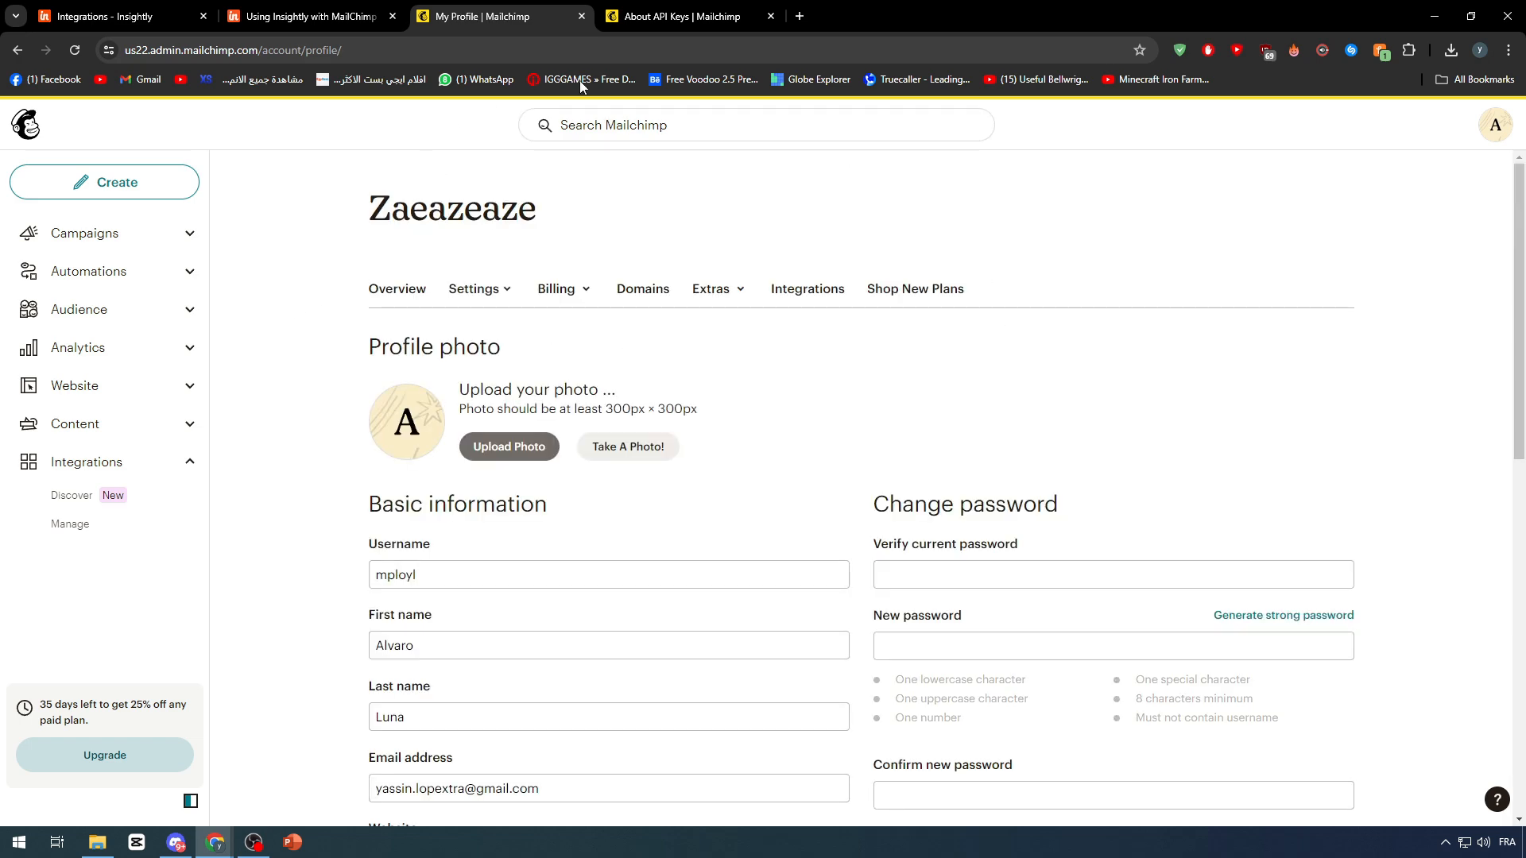
click(736, 10)
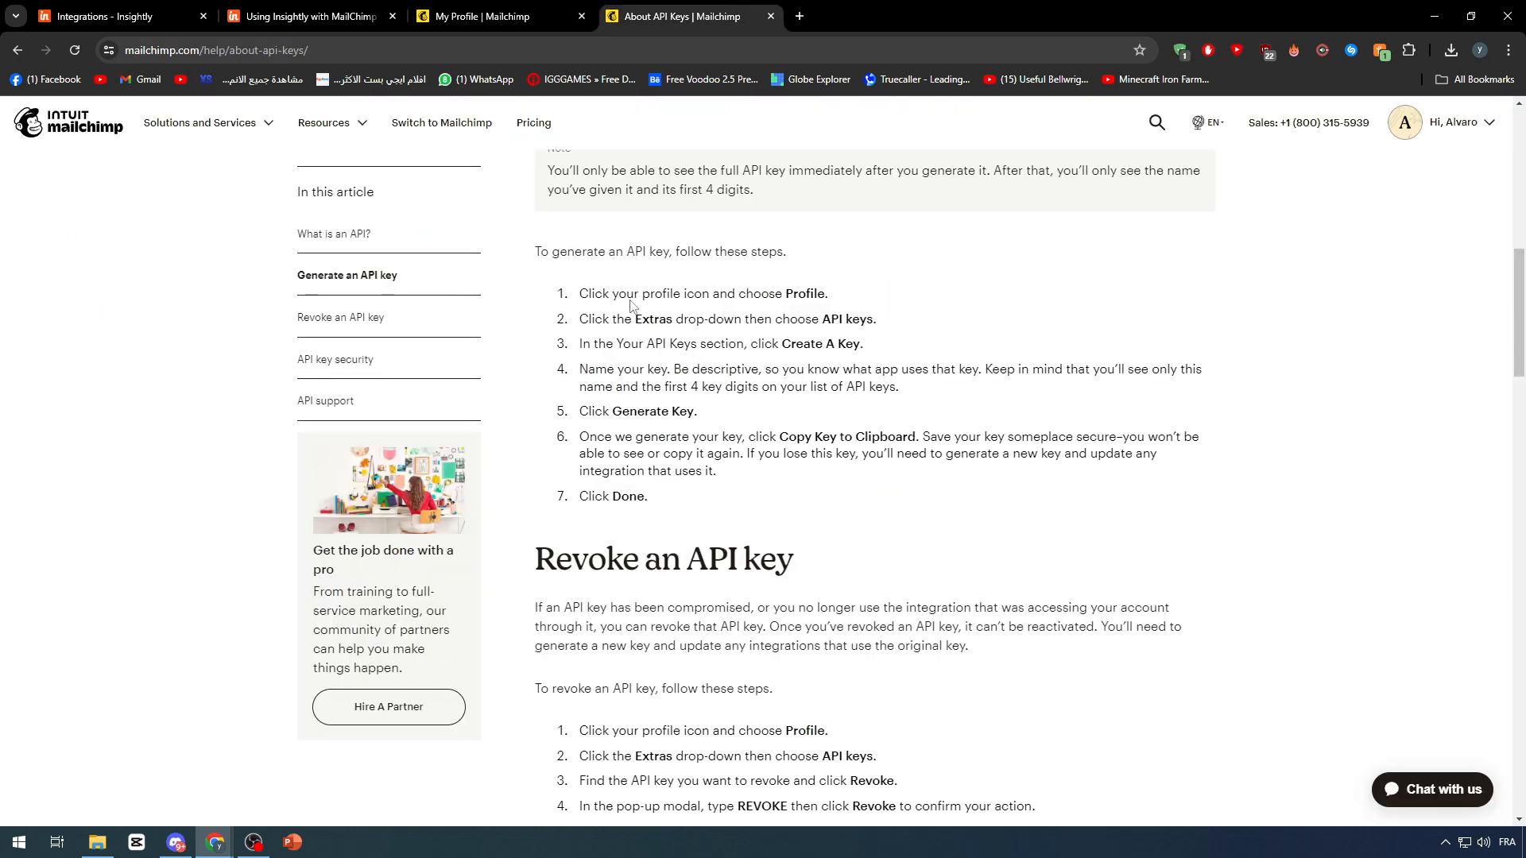
click(485, 9)
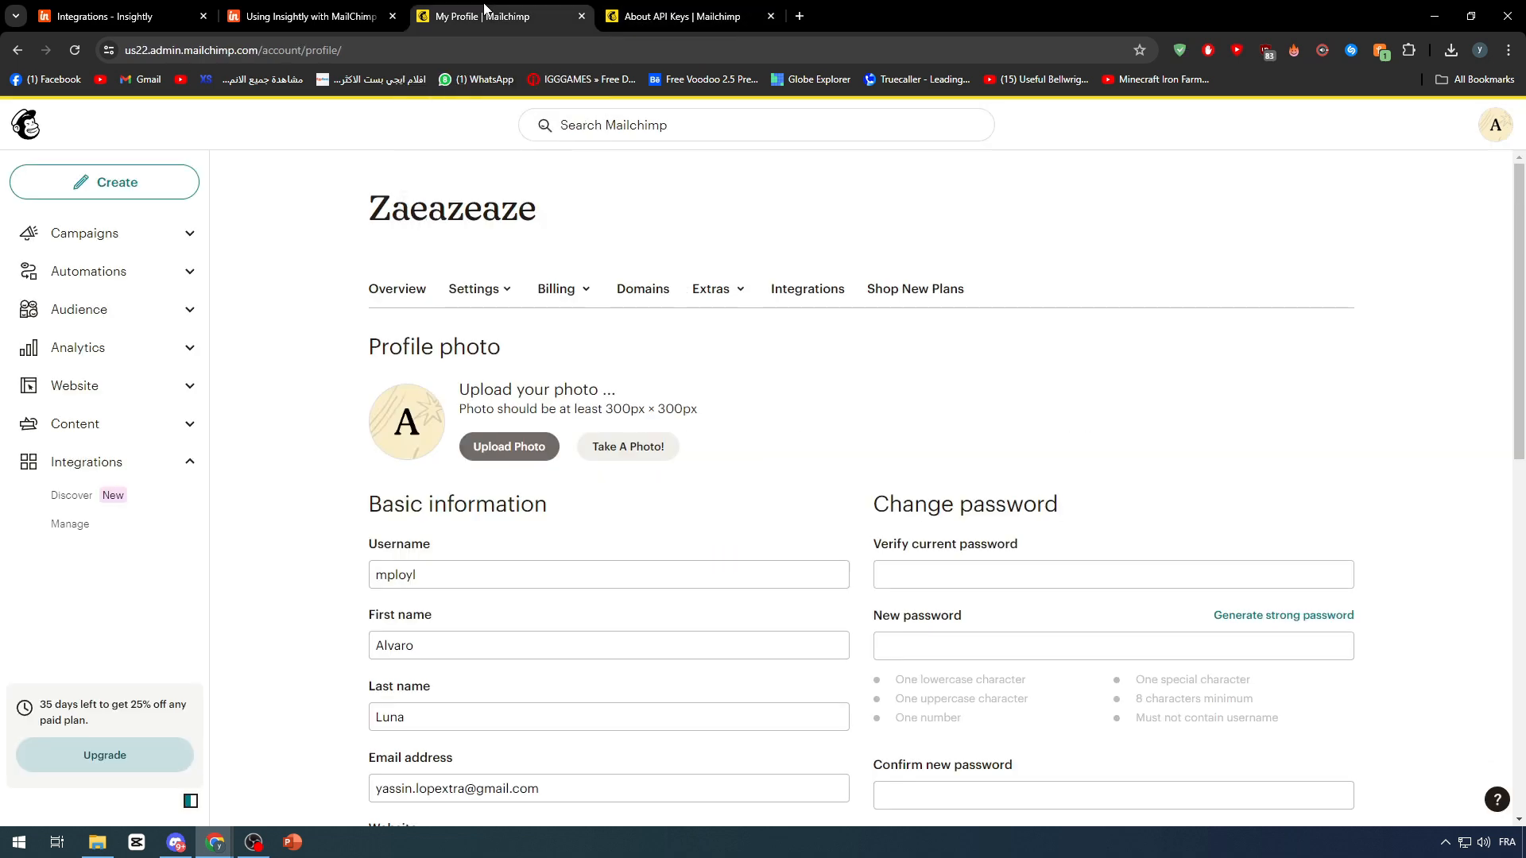
click(725, 288)
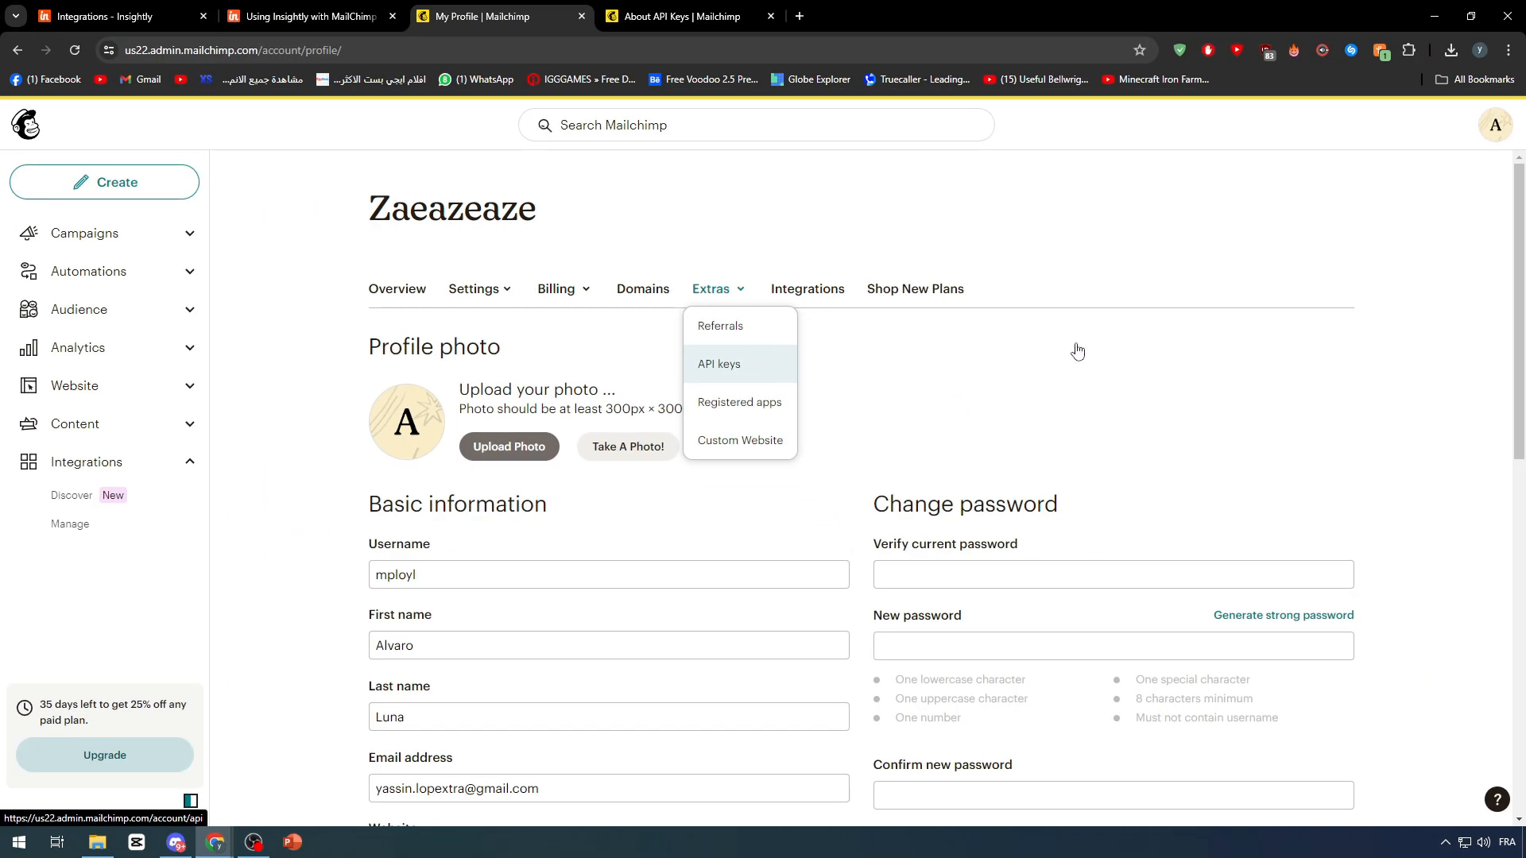
click(657, 11)
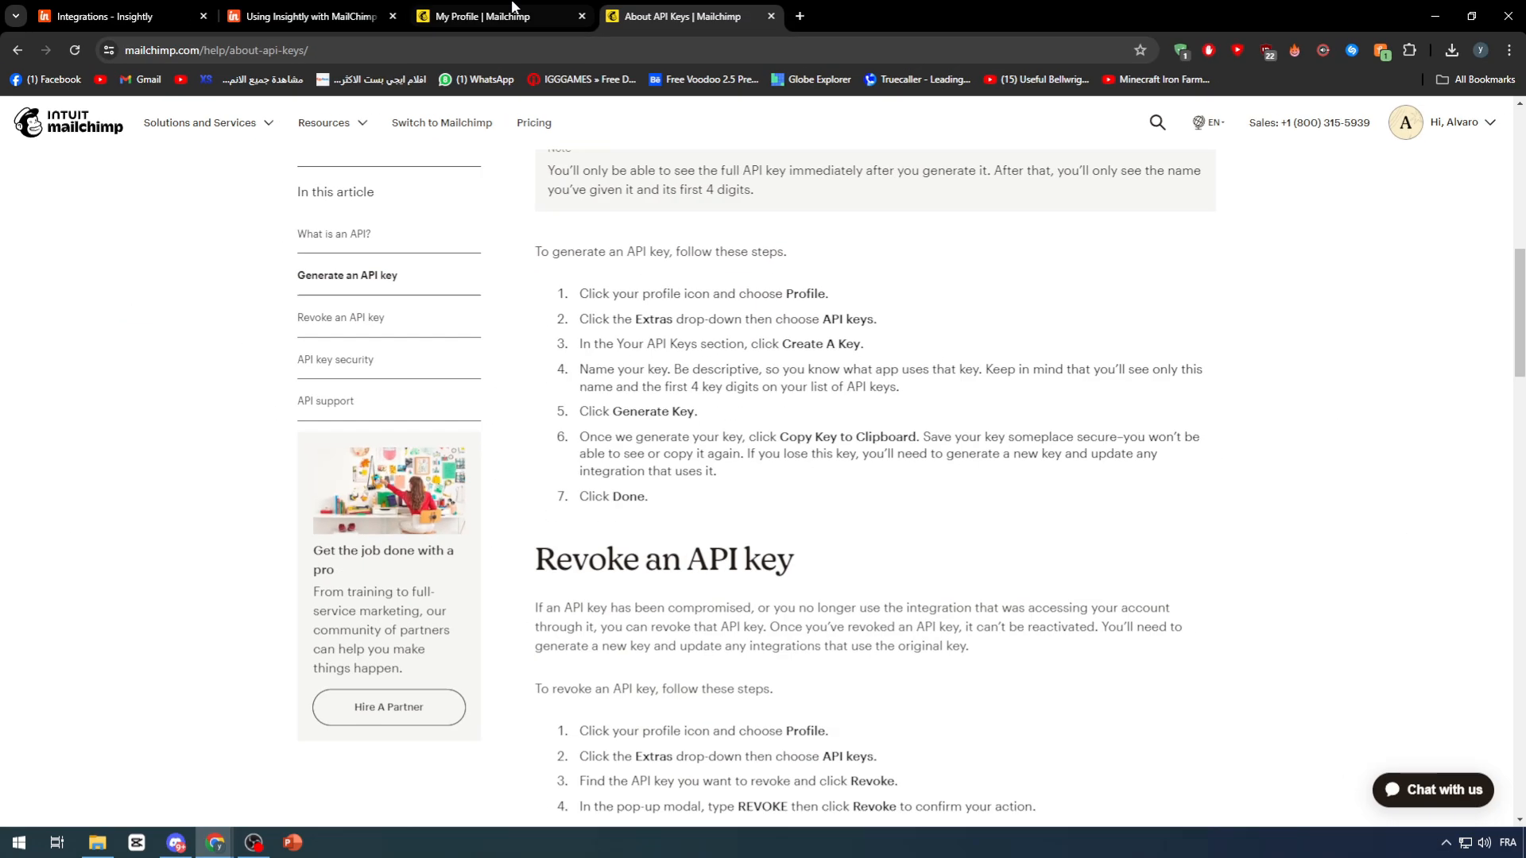
click(516, 17)
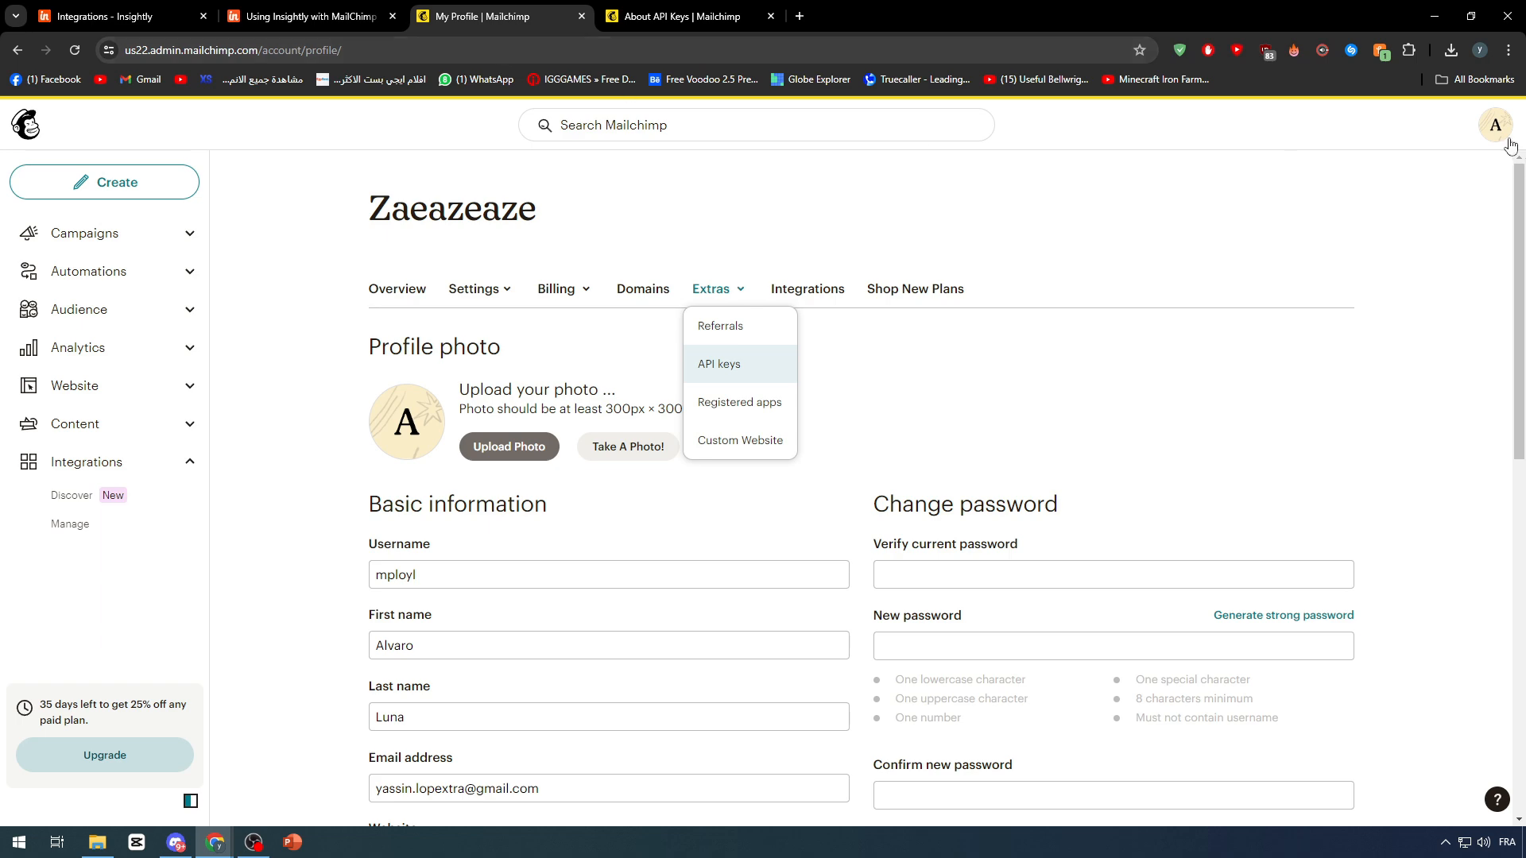
Step: Reload the Mailchimp profile page, recheck the About API Keys article, and try to open the API keys page
click(862, 50)
key(Return)
click(669, 17)
click(550, 16)
click(678, 14)
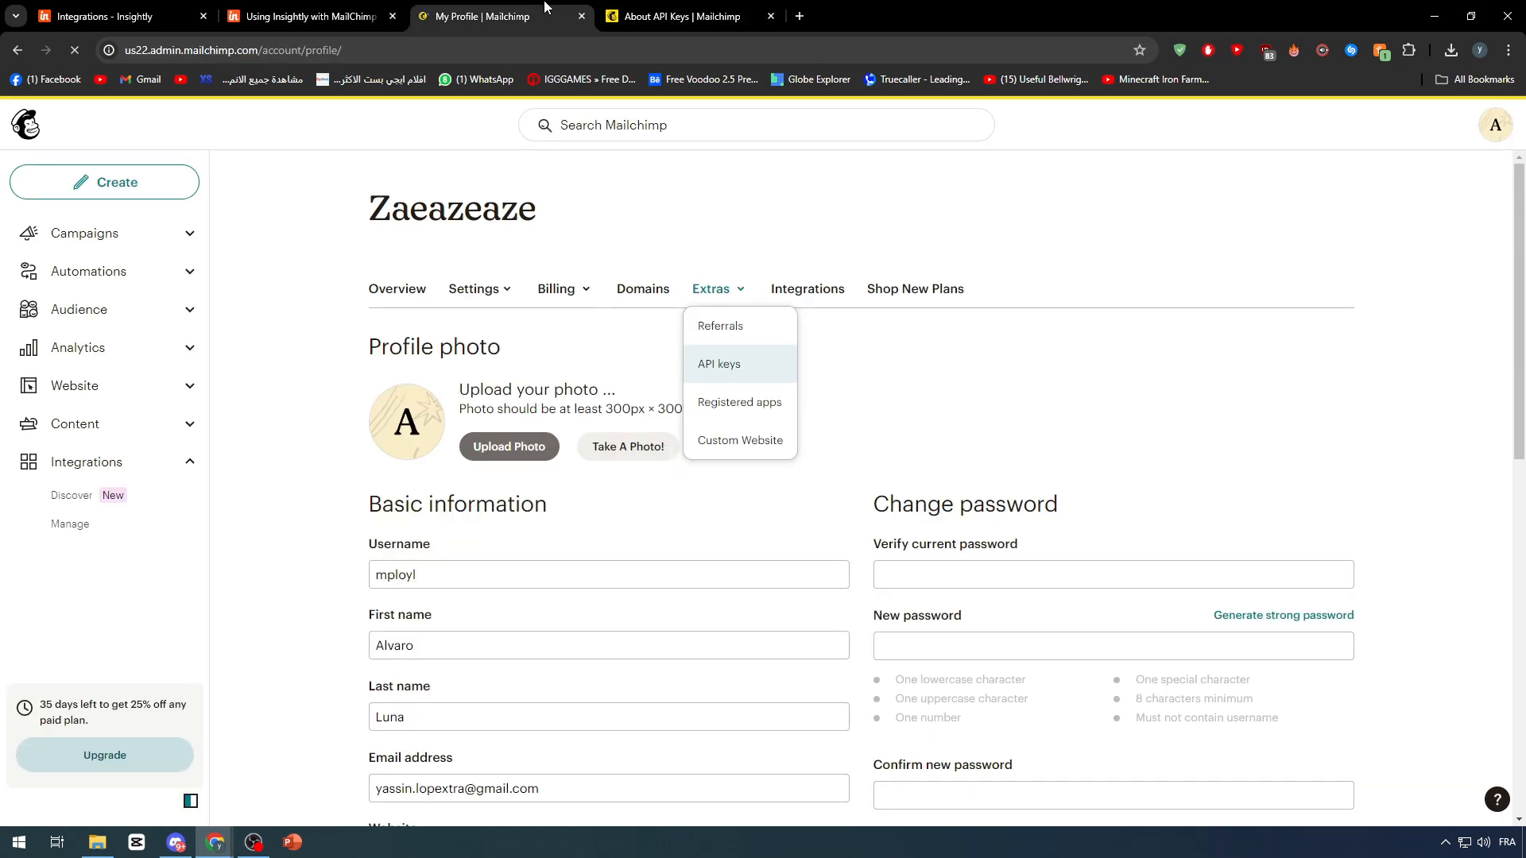
click(720, 364)
Step: Load mailchimp.com in a new browser tab and go through the account page to the profile page
click(800, 16)
text(mai)
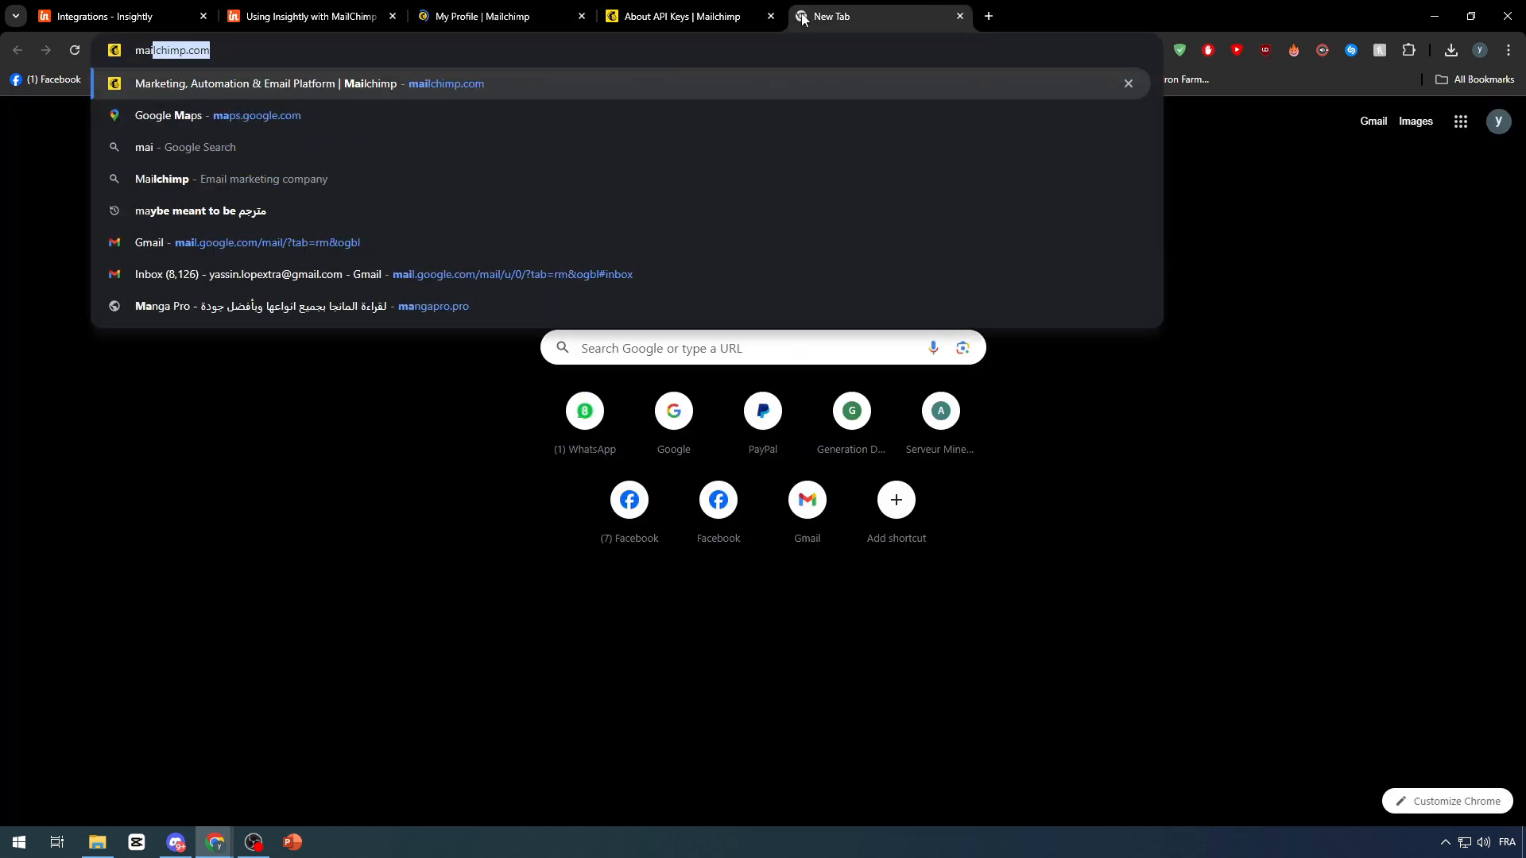
text(lc)
key(Return)
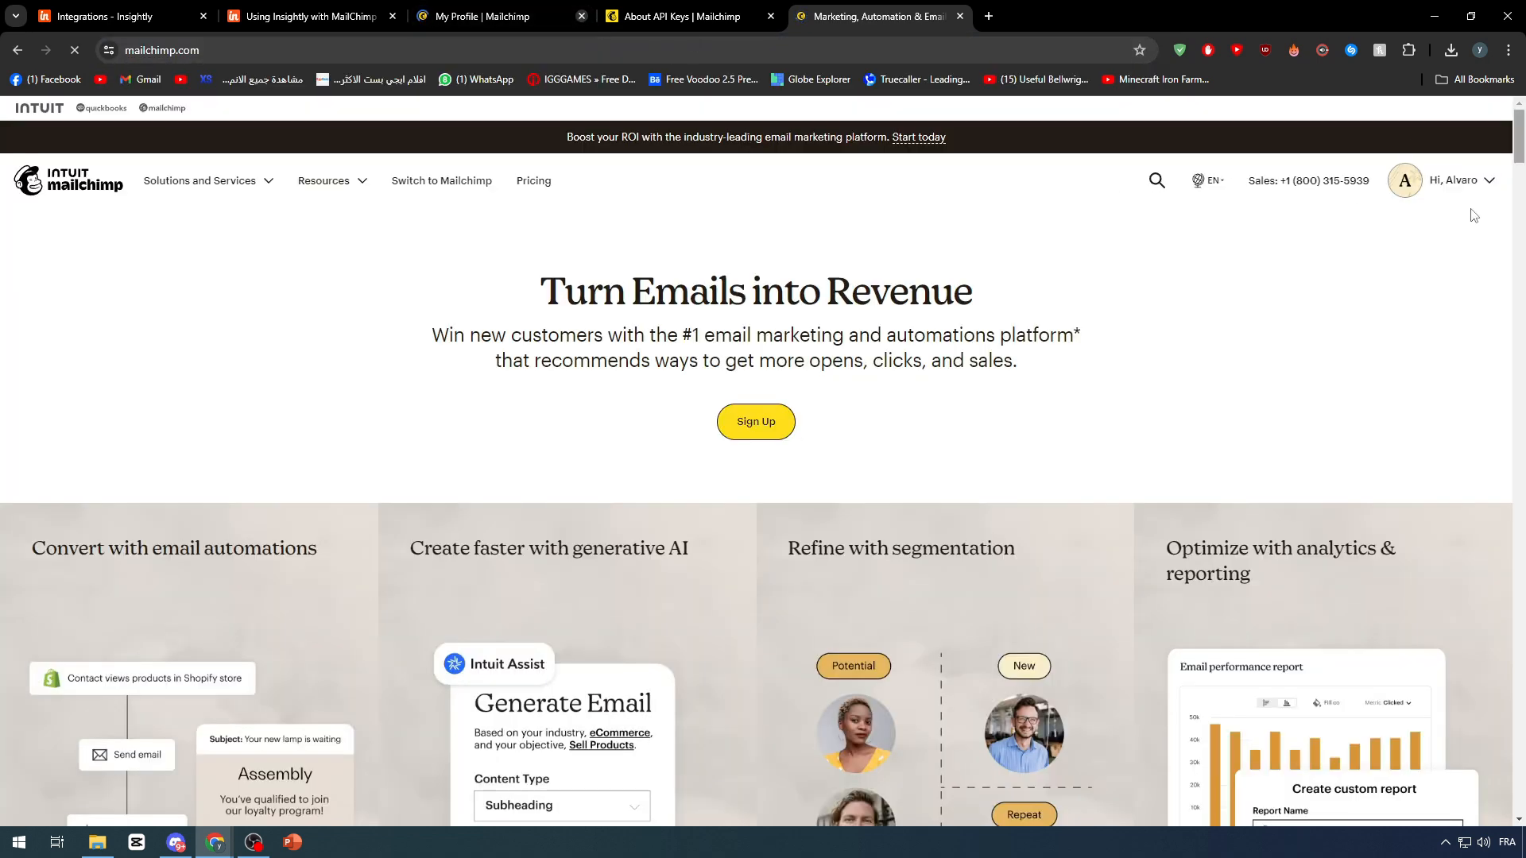
mouse_move(1452, 192)
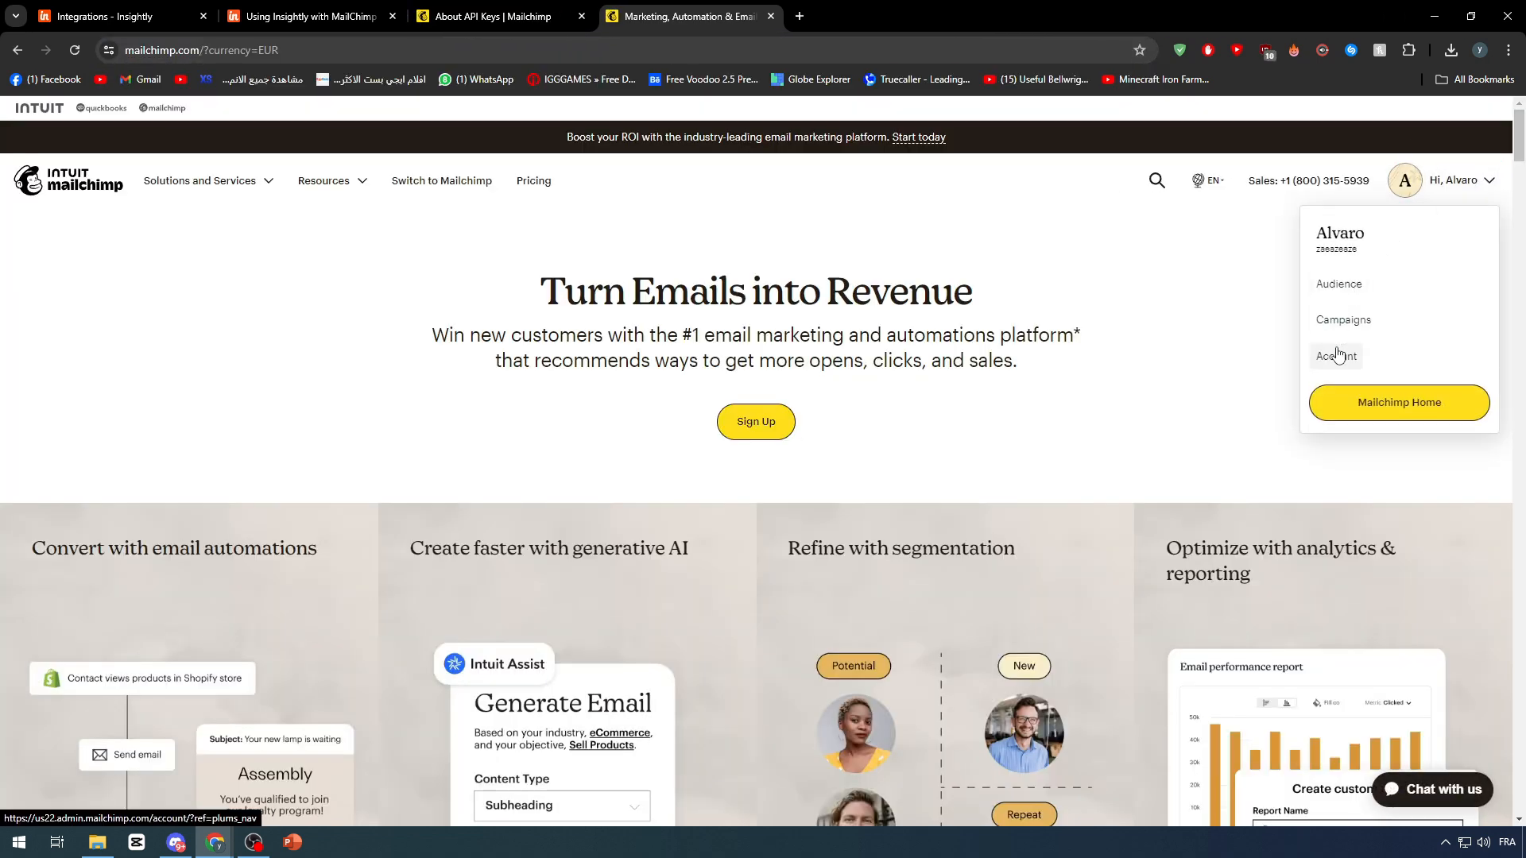
click(1421, 269)
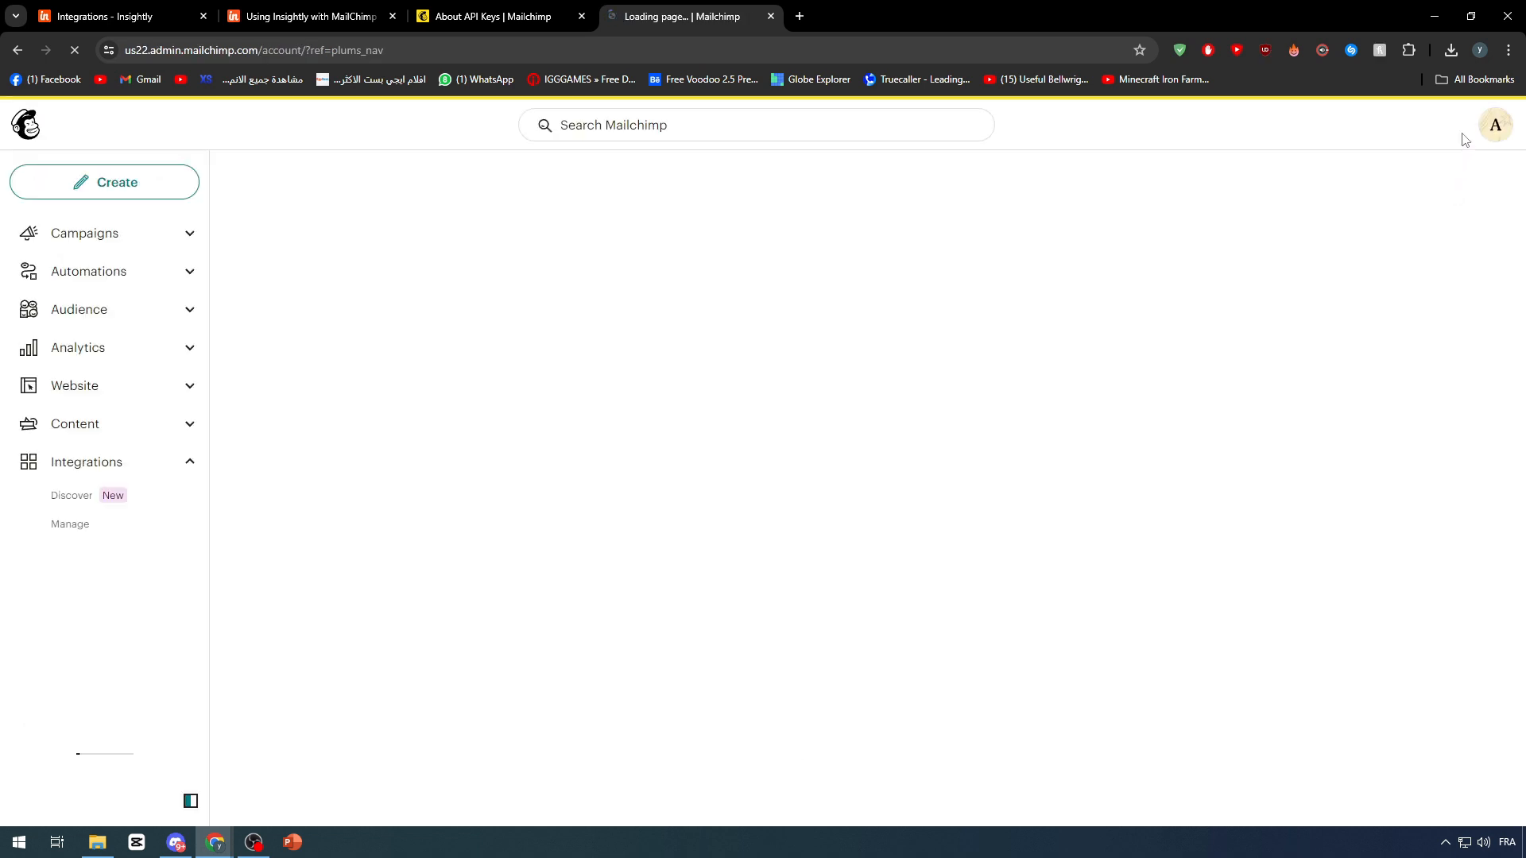
click(1495, 125)
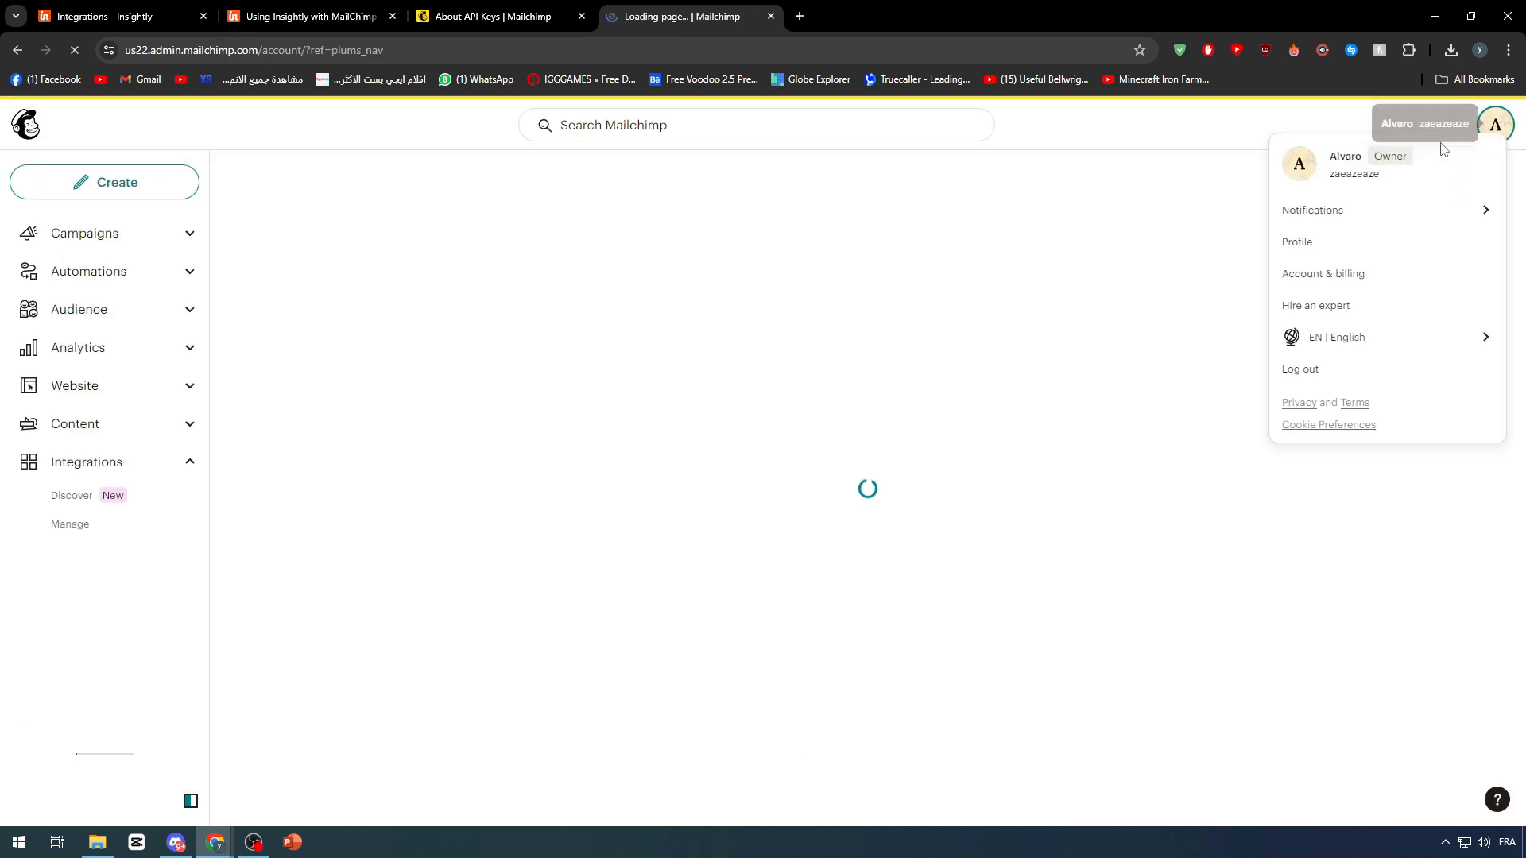
click(1325, 245)
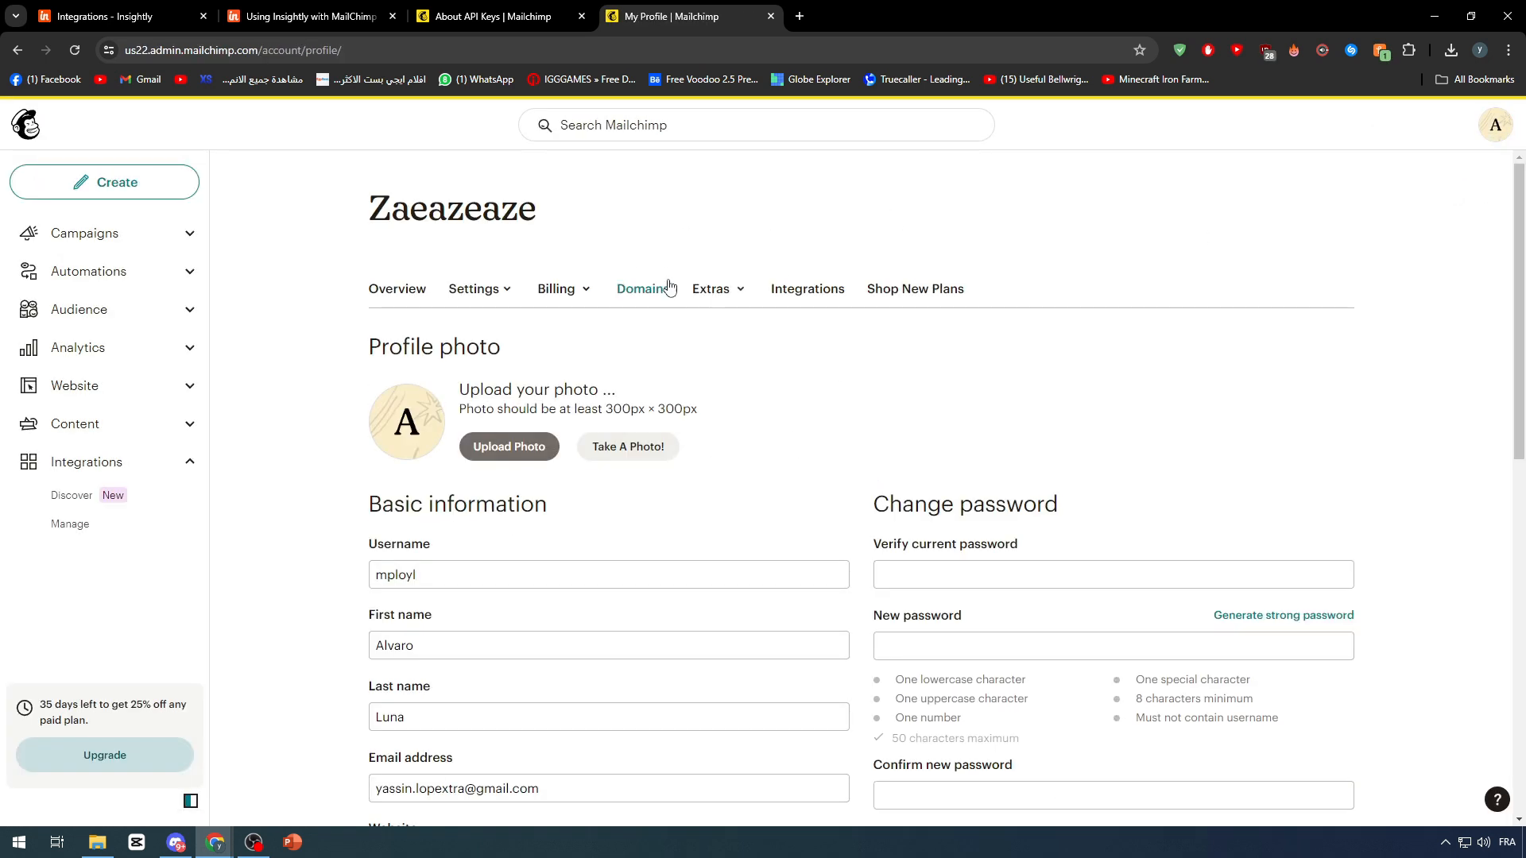
Step: Open Mailchimp's API keys page from the profile's Extras options in a separate browser tab
click(729, 296)
middle_click(722, 363)
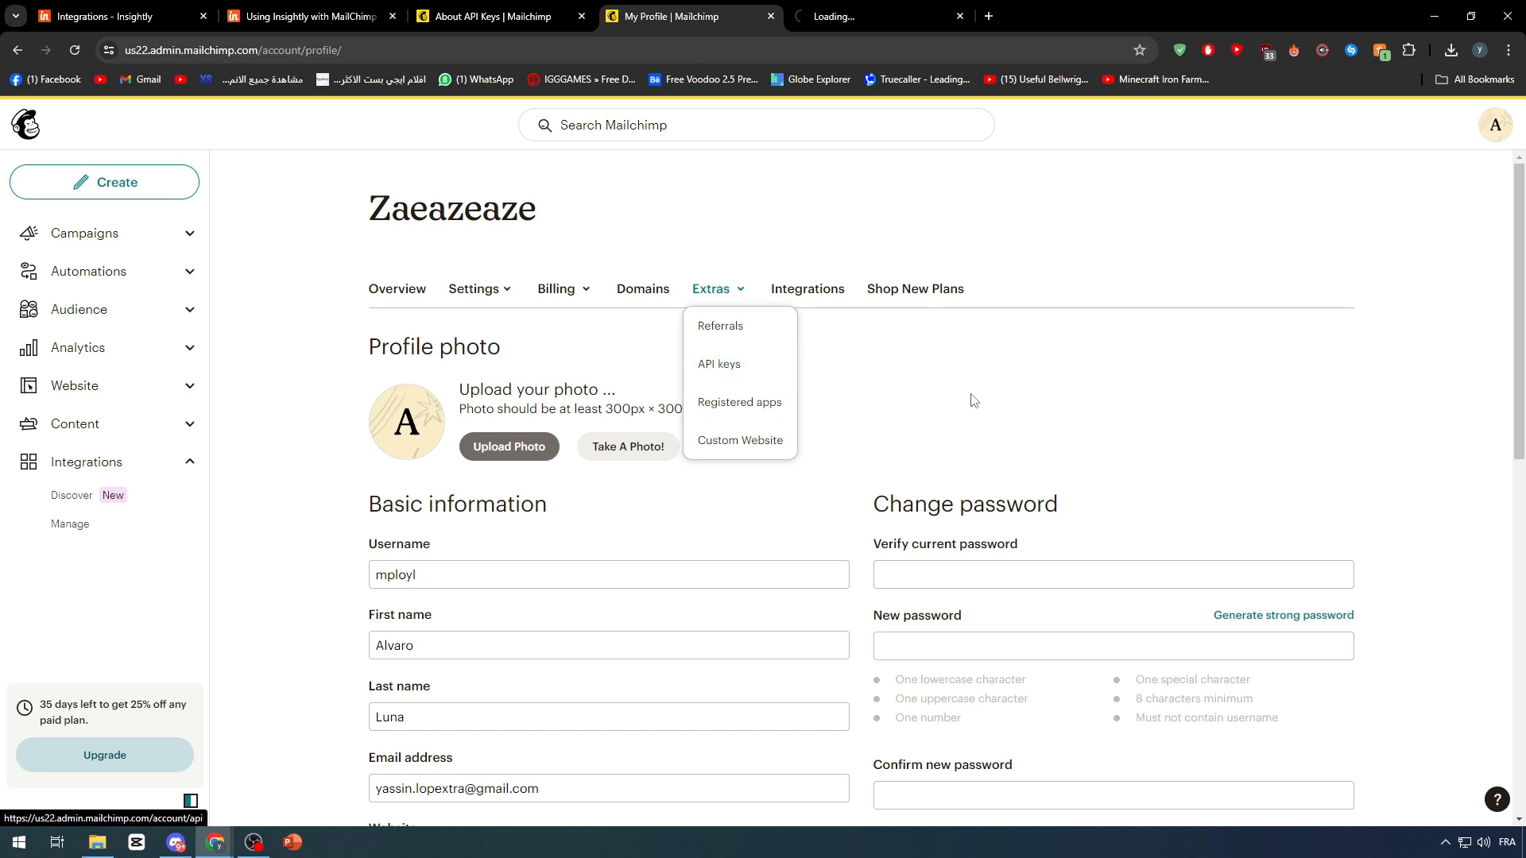
click(803, 16)
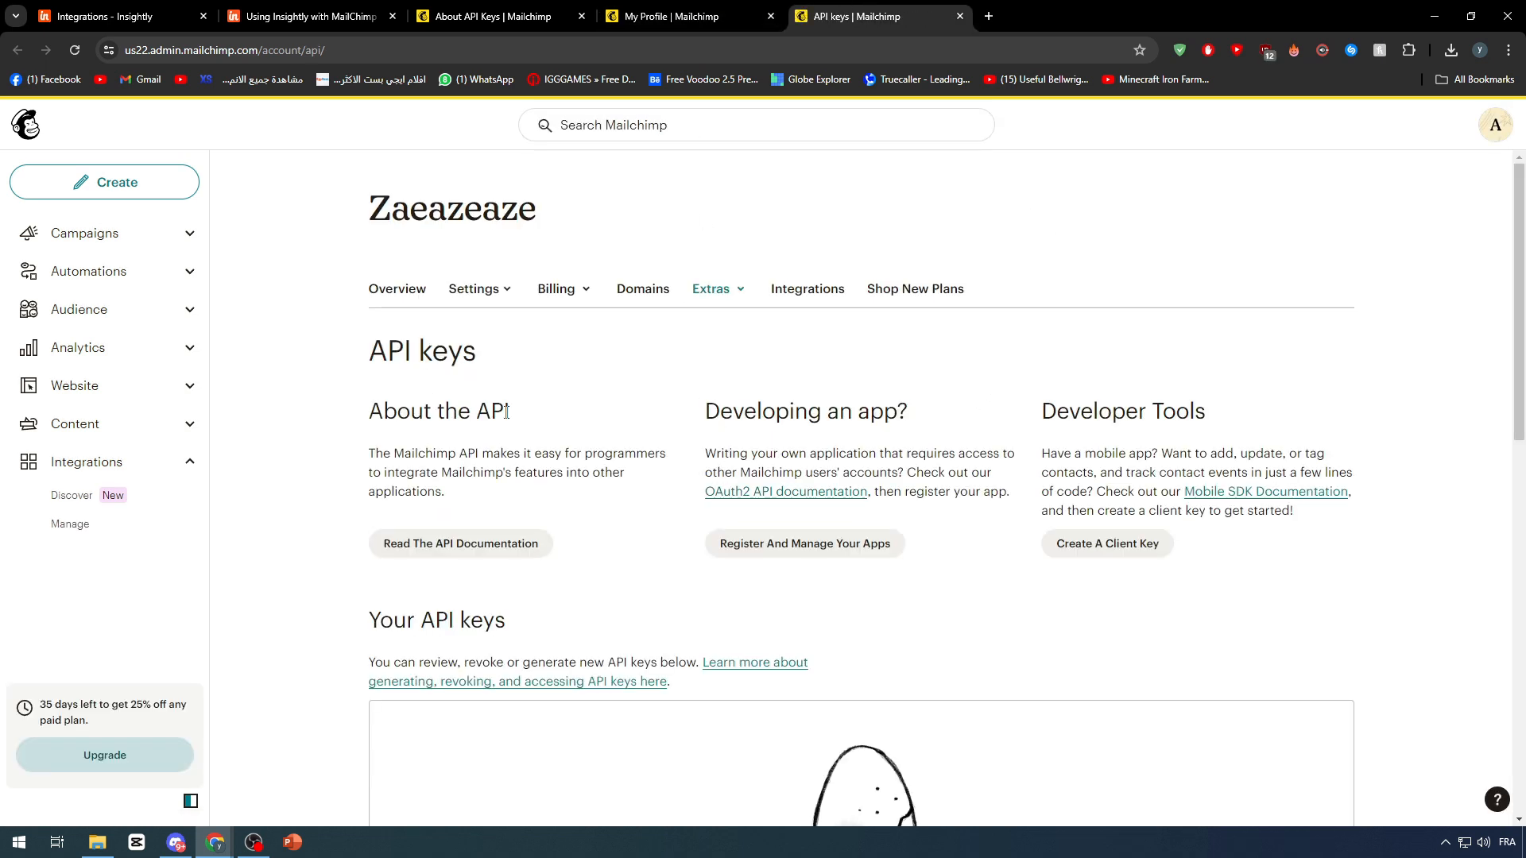
Step: Generate a new Mailchimp API key named Insightly and copy the key to the clipboard
scroll(1176, 556, down, 1)
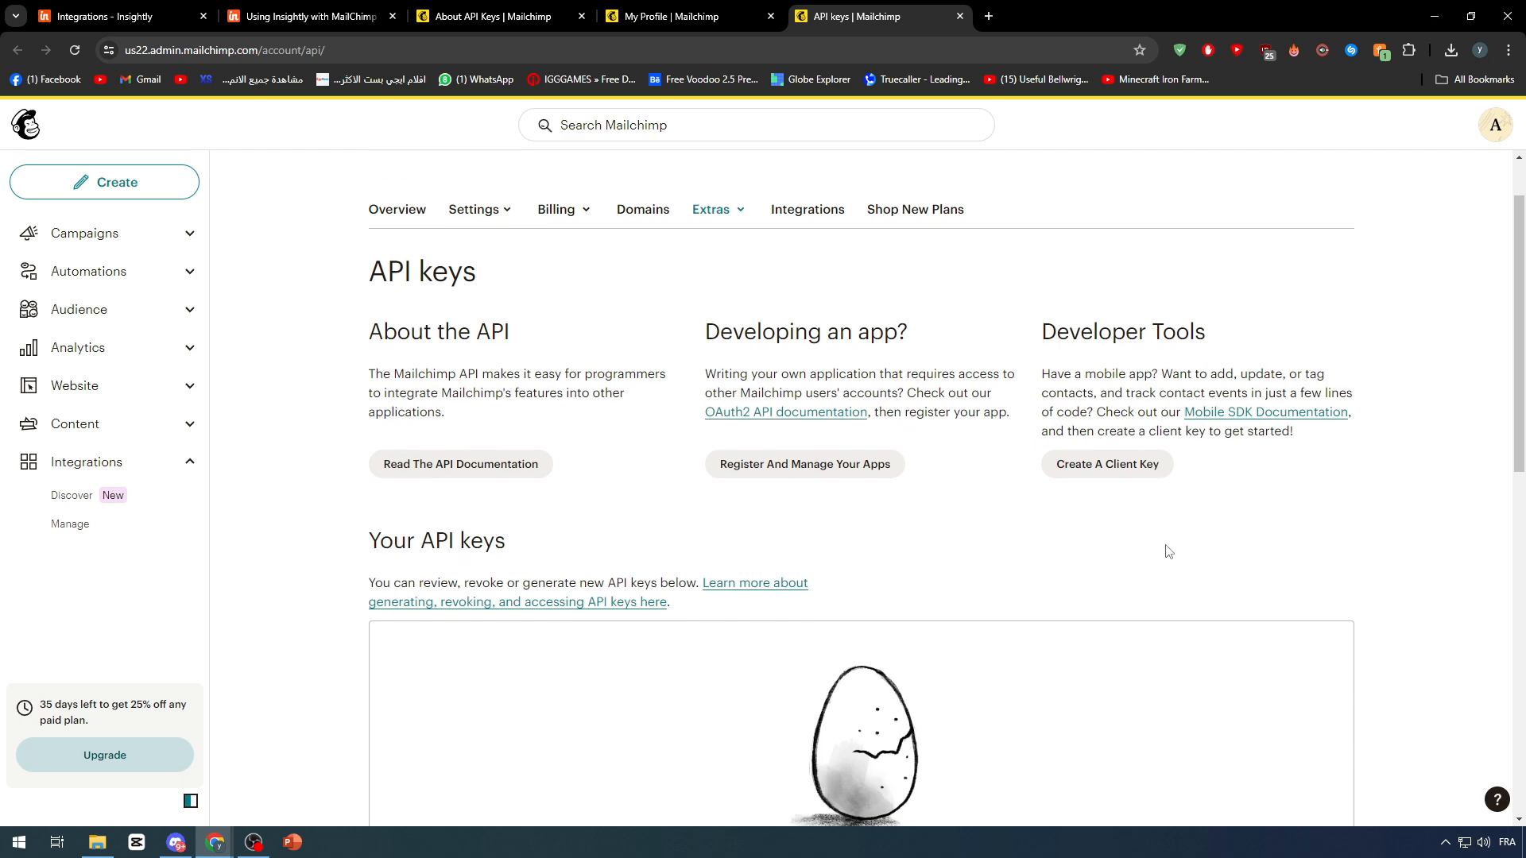
scroll(1137, 539, down, 6)
scroll(1142, 535, up, 1)
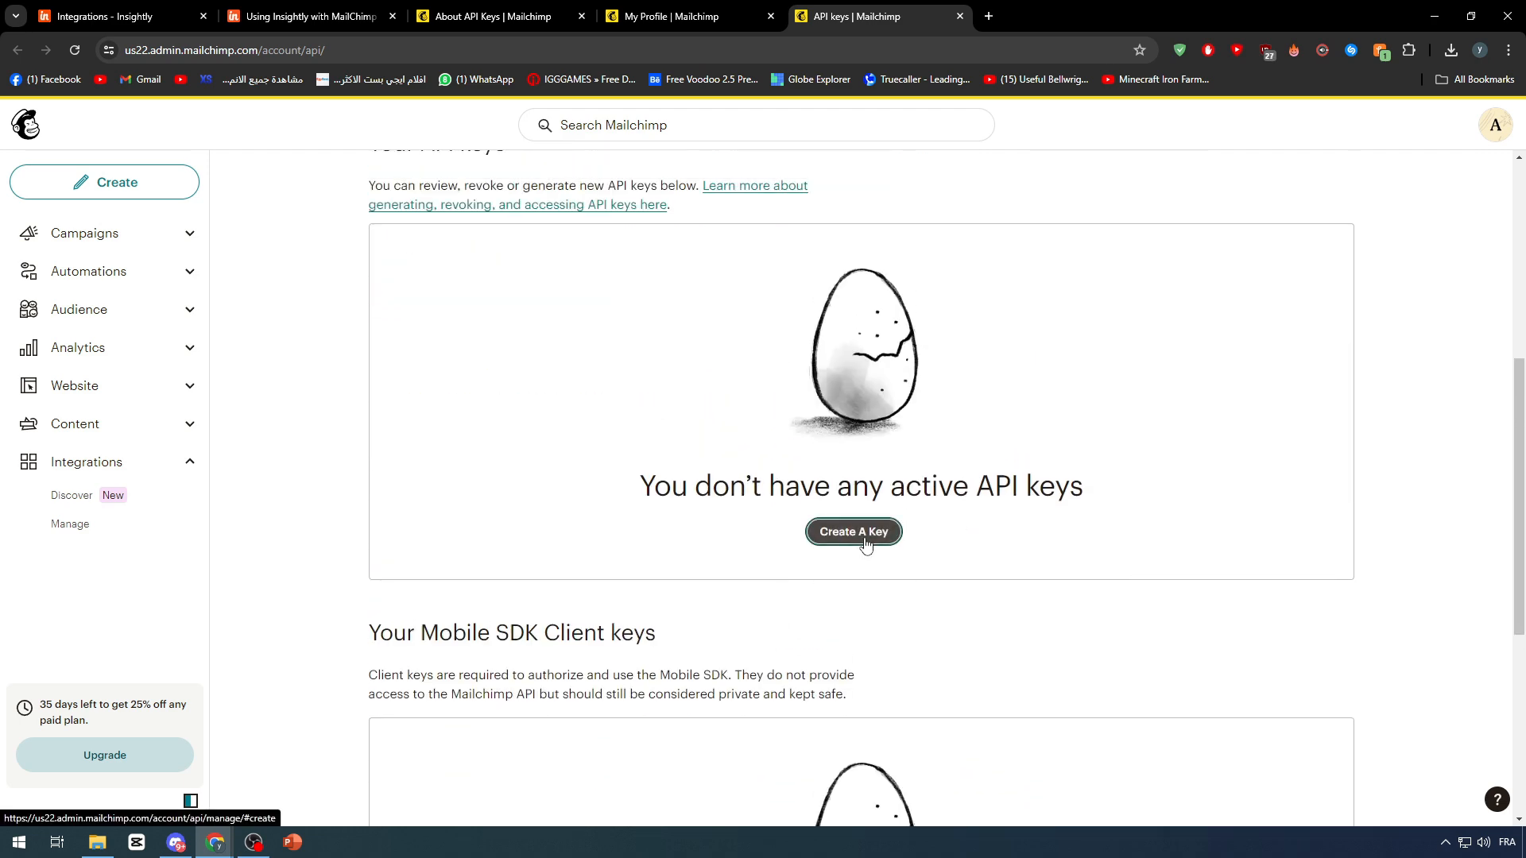
click(866, 546)
click(640, 505)
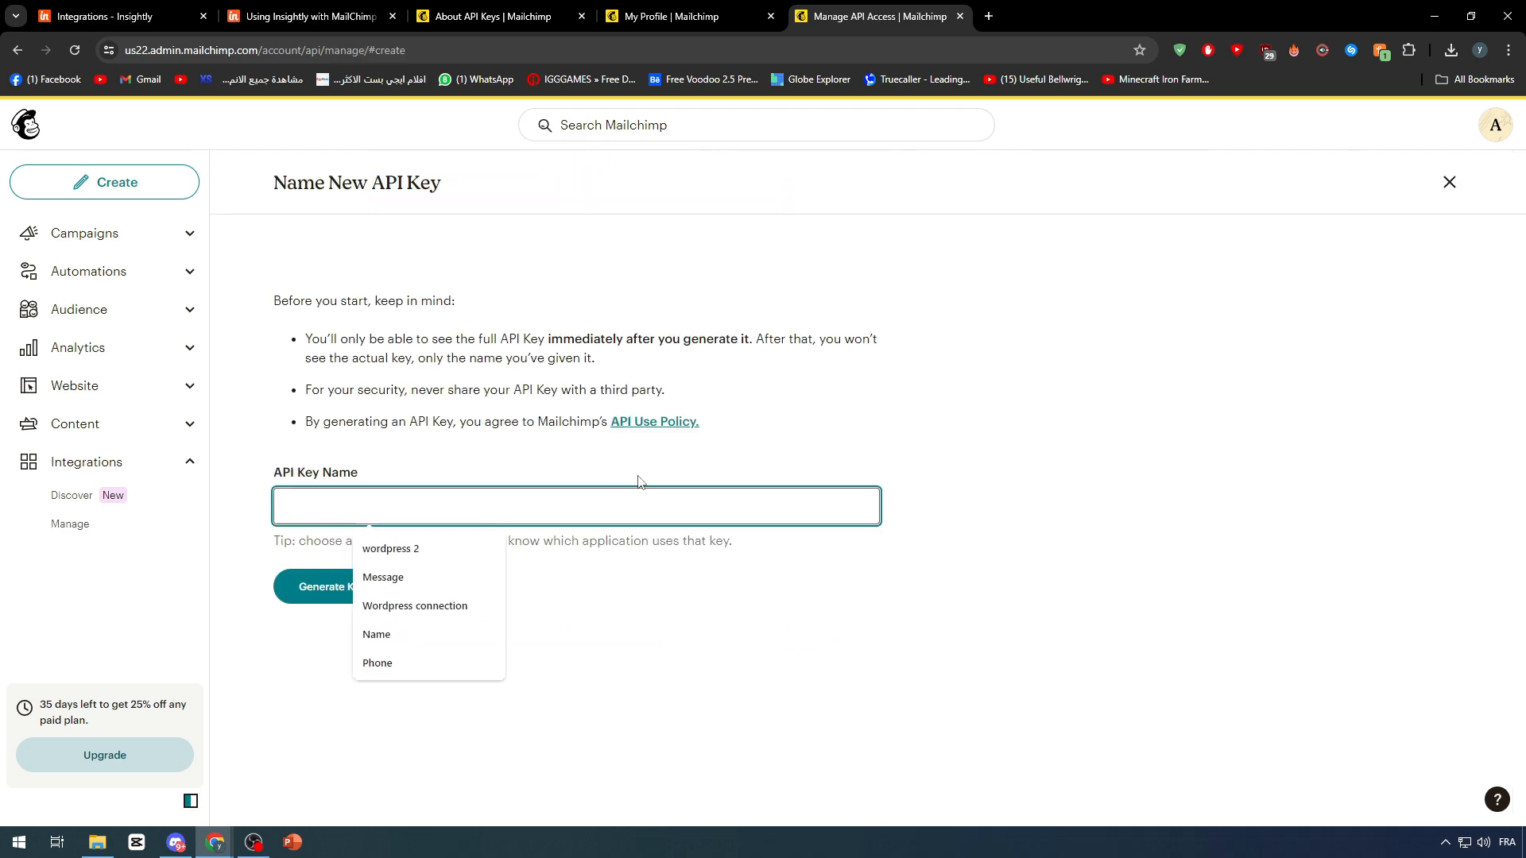
text(U)
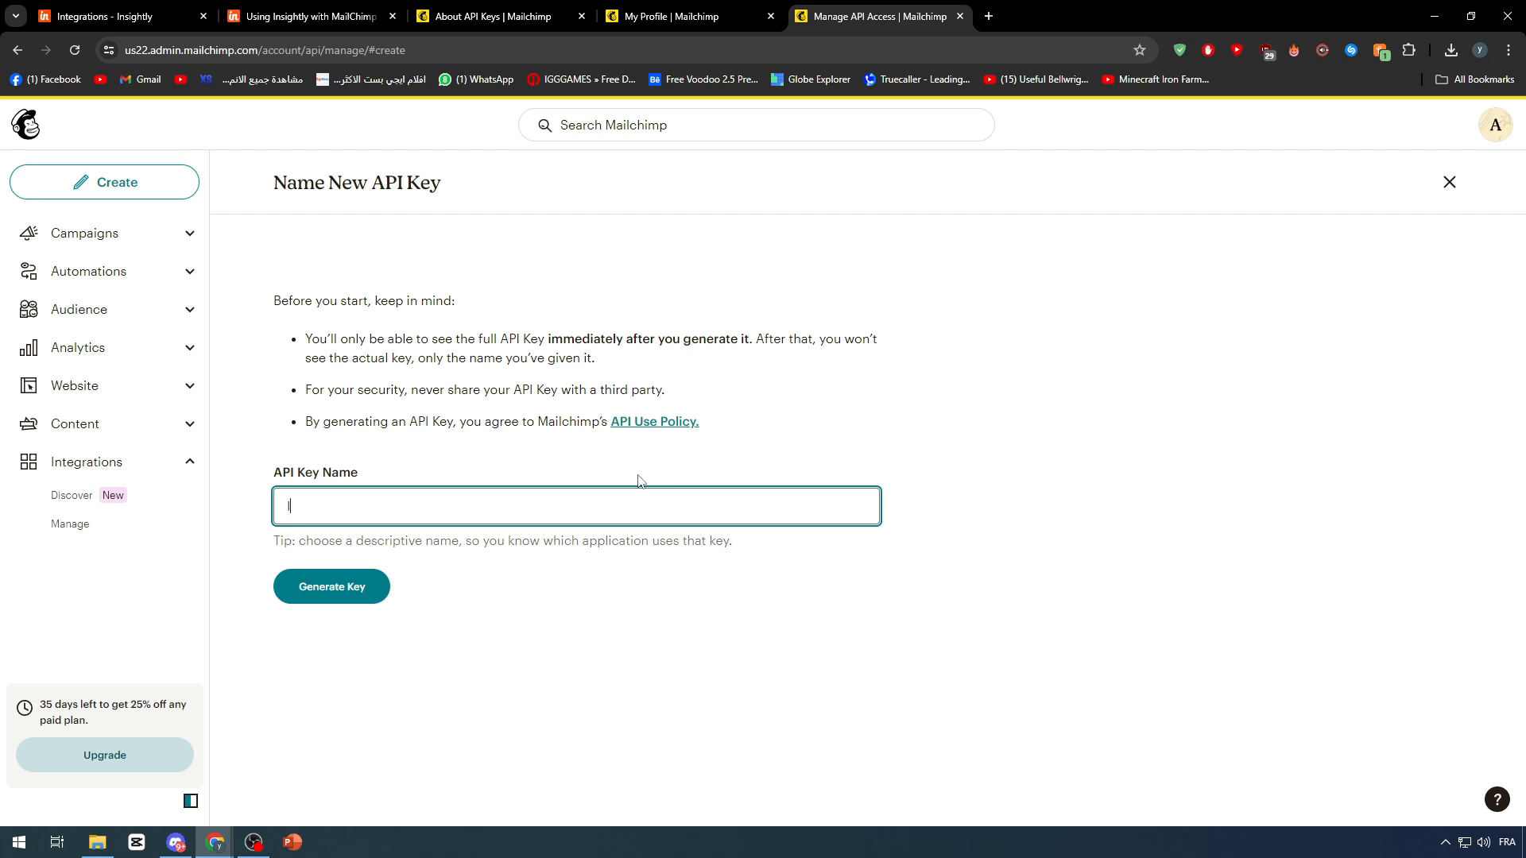
text(nsightly)
key(Return)
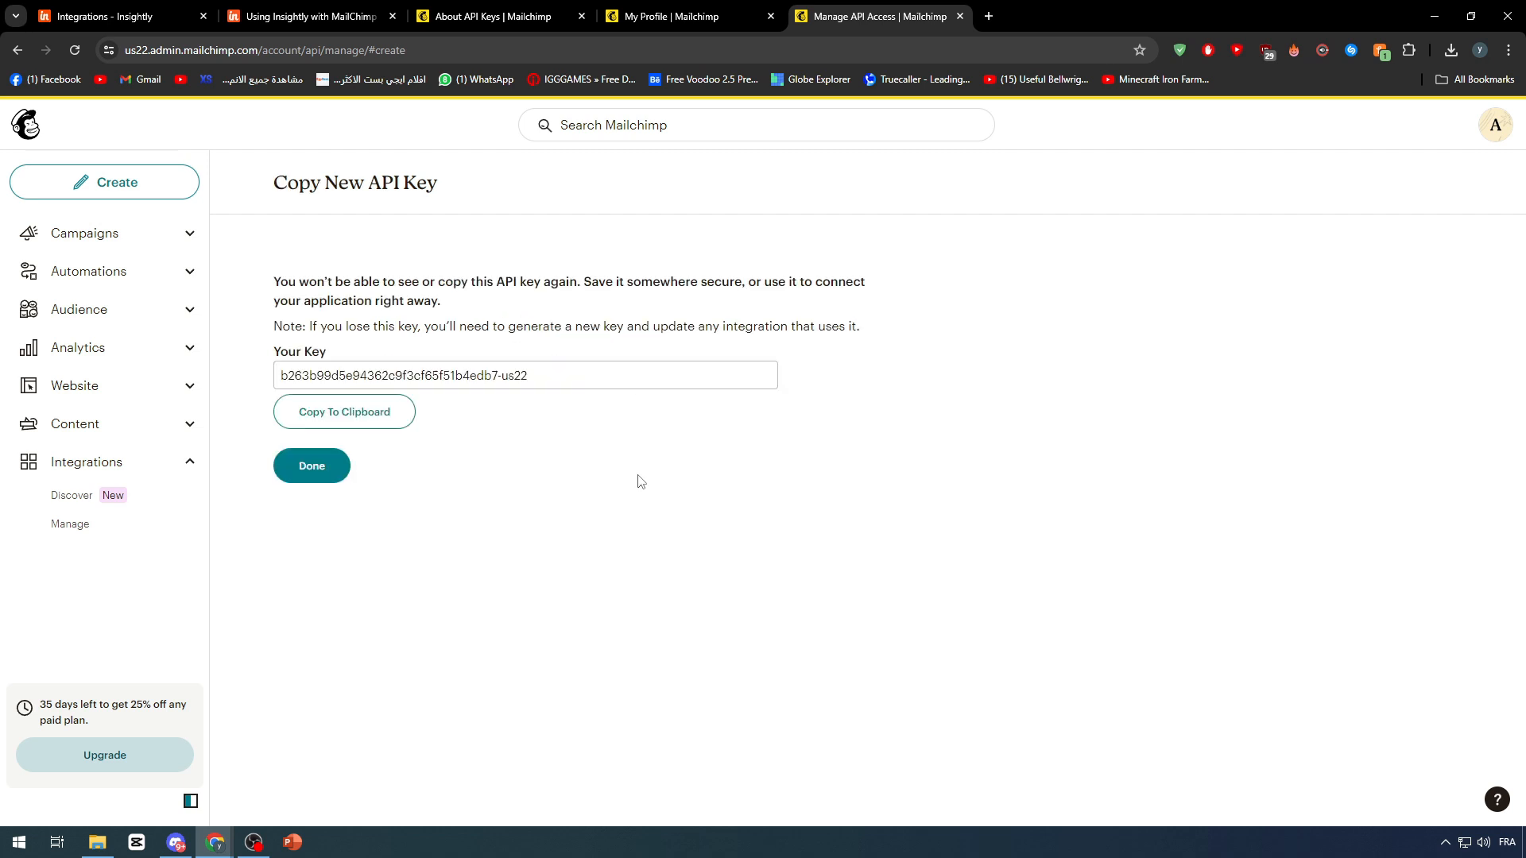
click(354, 412)
Step: Paste the MailChimp API key into Insightly's MailChimp integration settings and install the integration
key(ctrl+1)
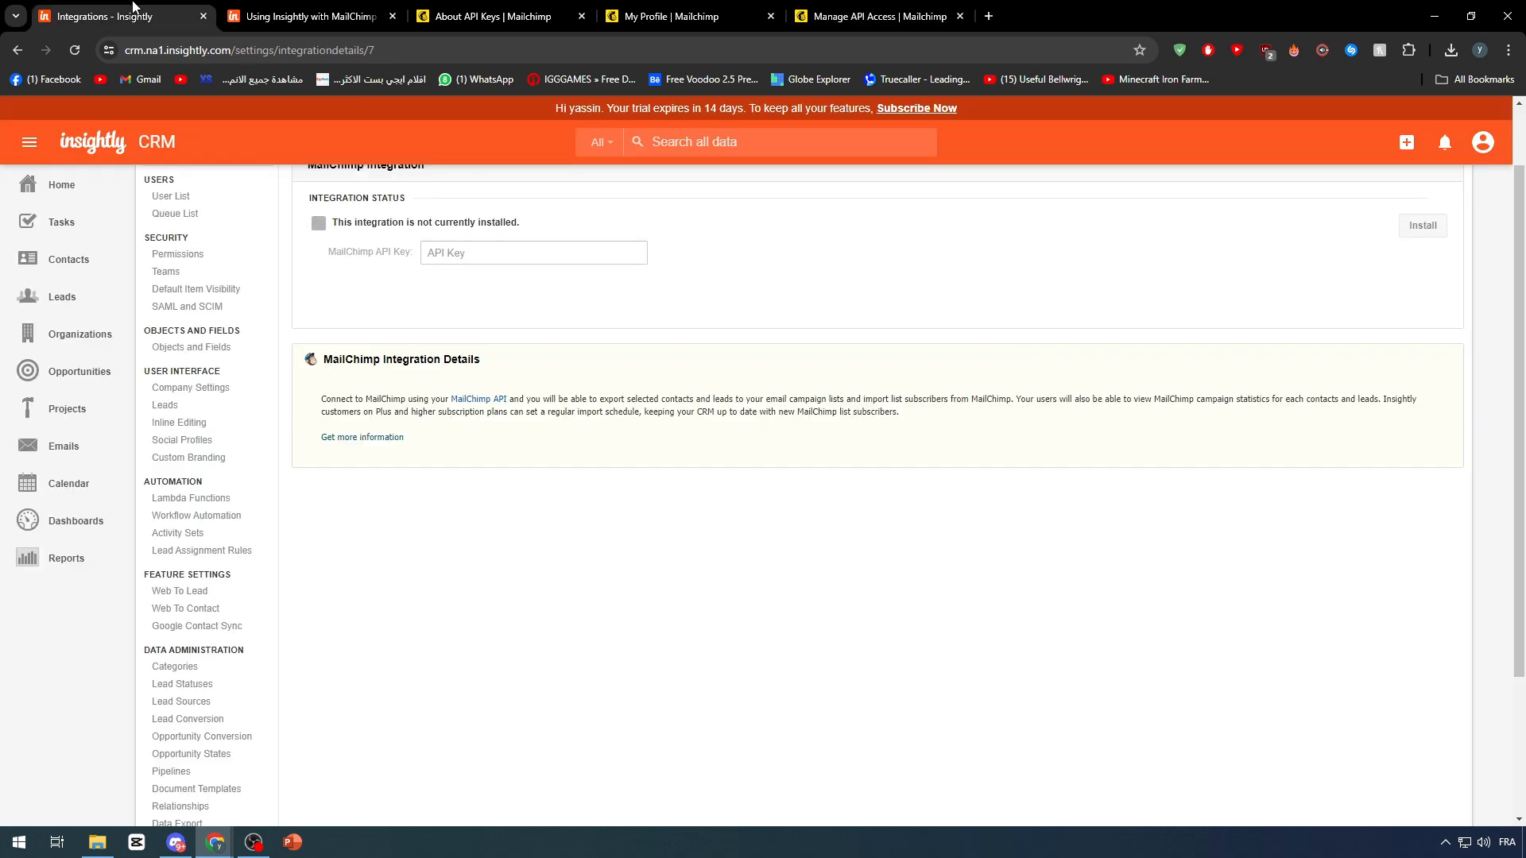
click(504, 253)
key(ctrl+v)
click(1423, 225)
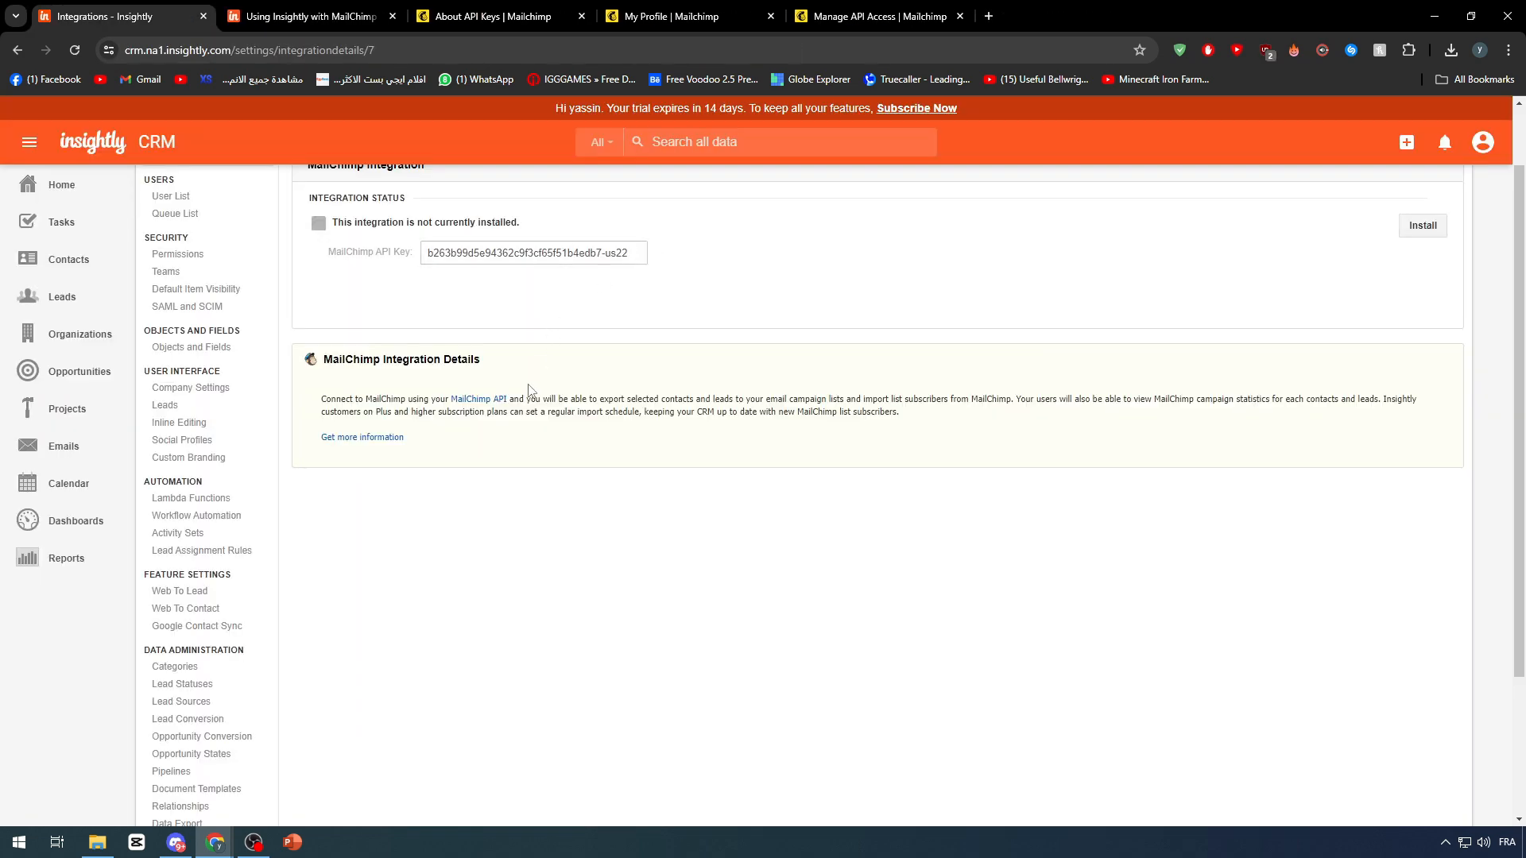
Step: Finish the API key creation in Mailchimp and return to Insightly's MailChimp integration page
click(805, 18)
click(313, 465)
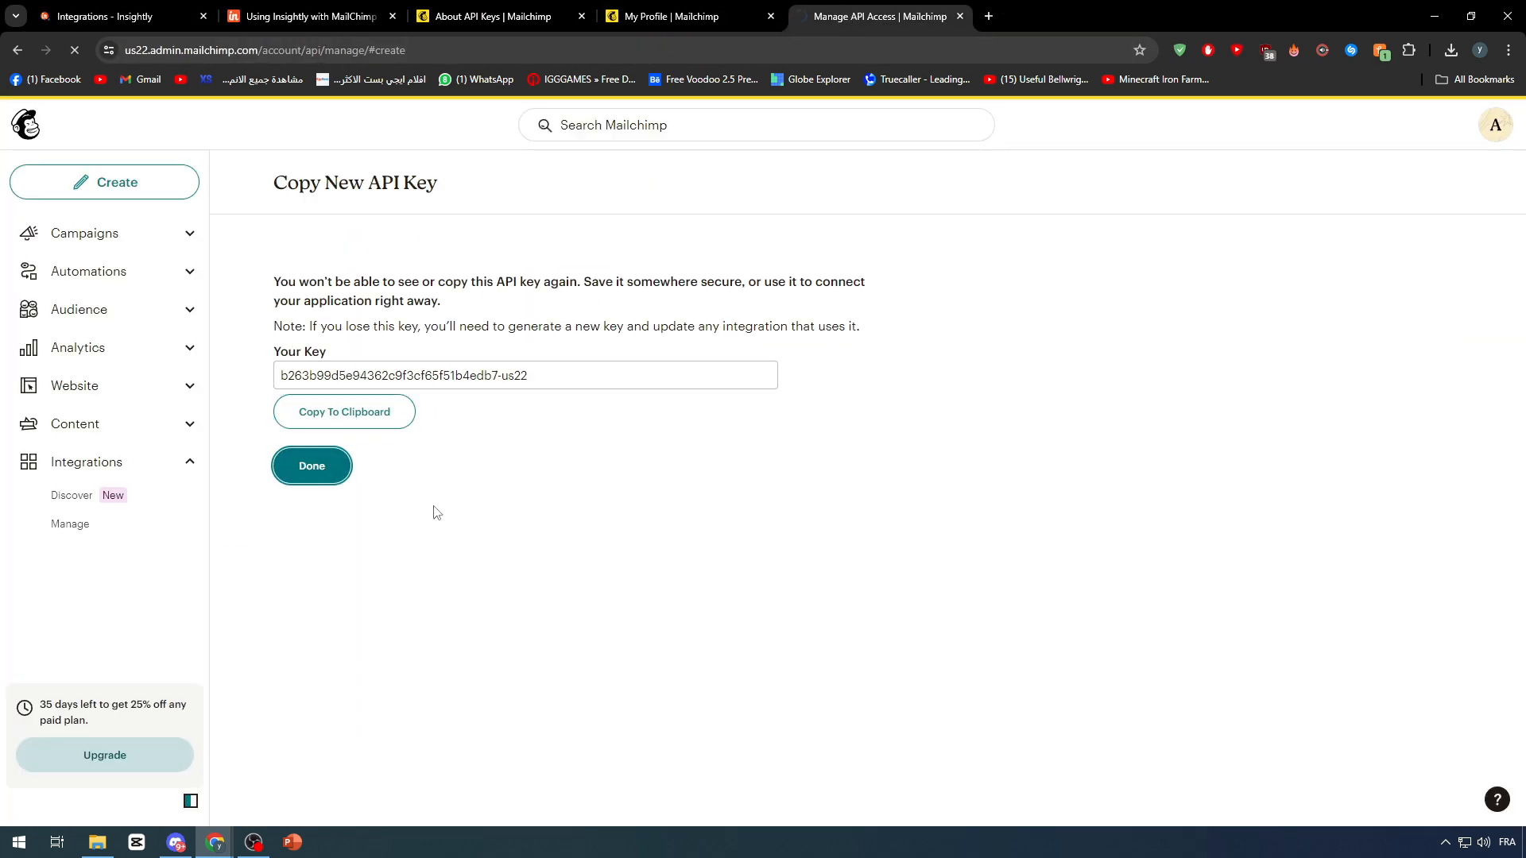
click(131, 16)
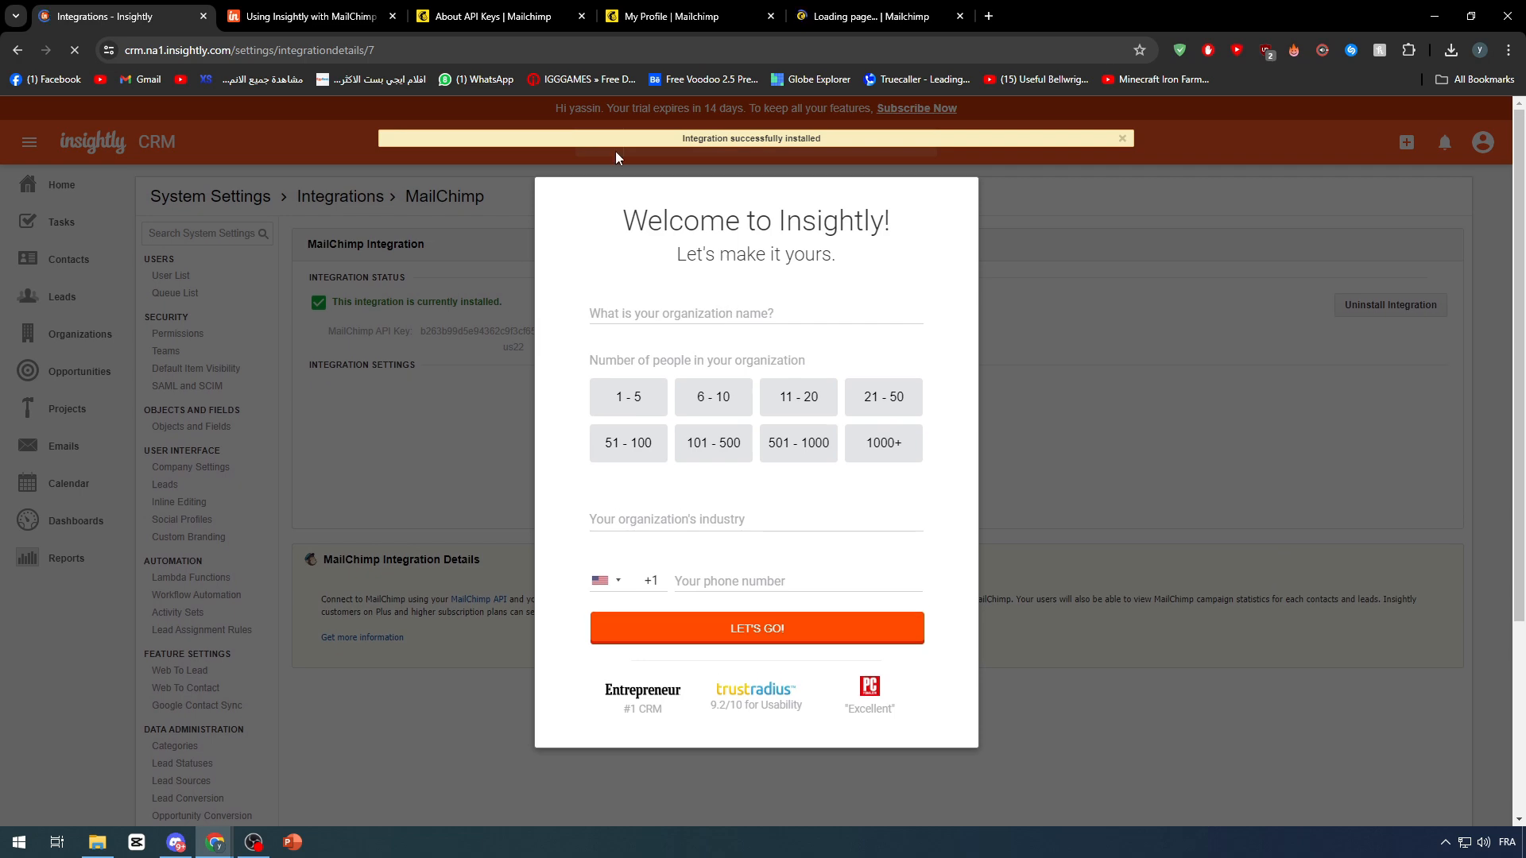
Step: Inspect the Insightly page in the developer tools and delete the dark backdrop element behind the welcome dialog
key(F12)
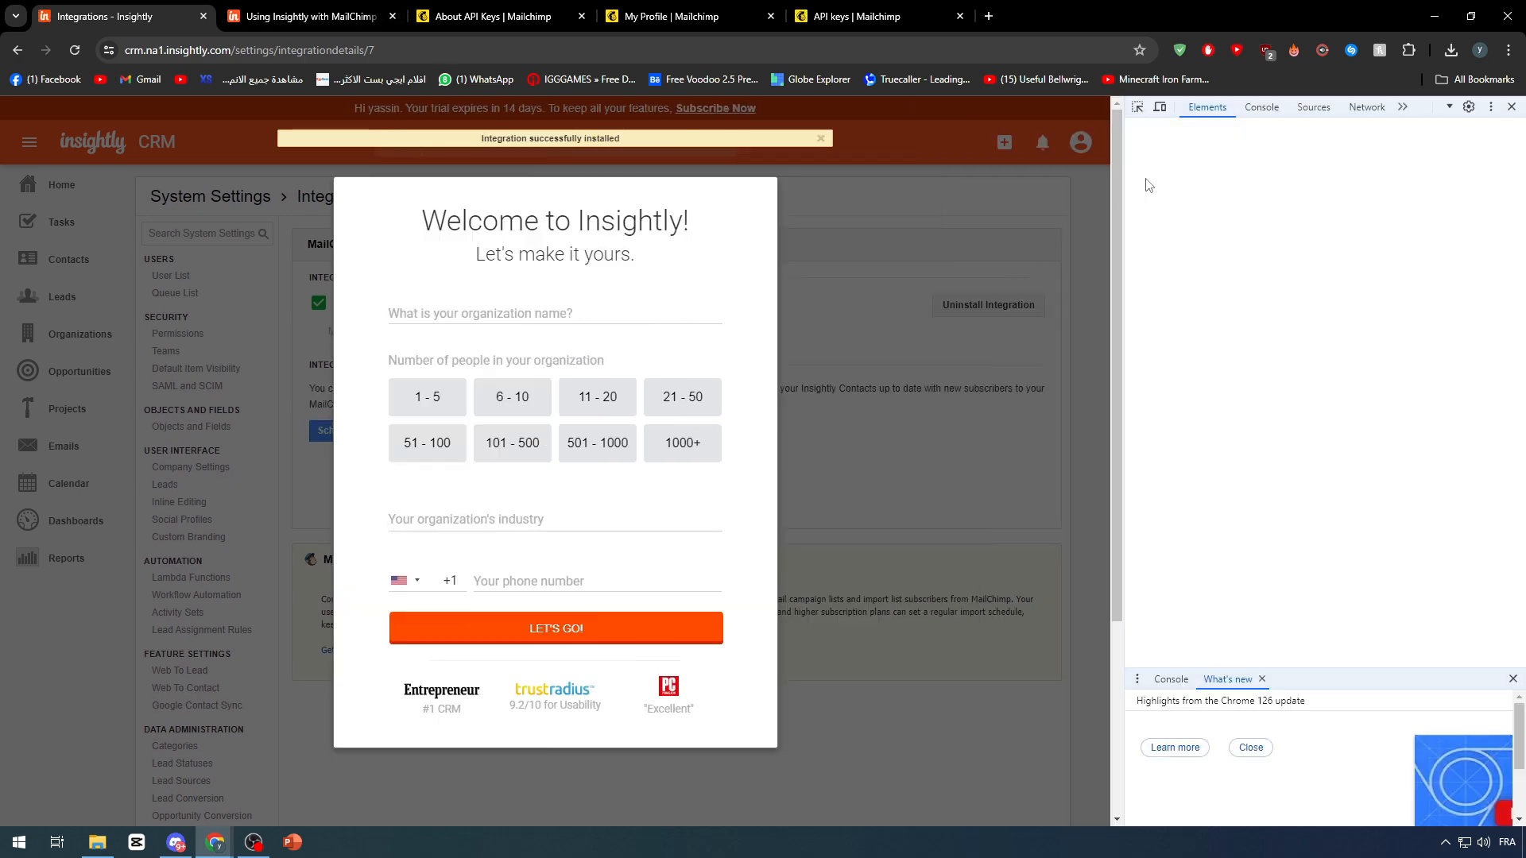
click(1138, 109)
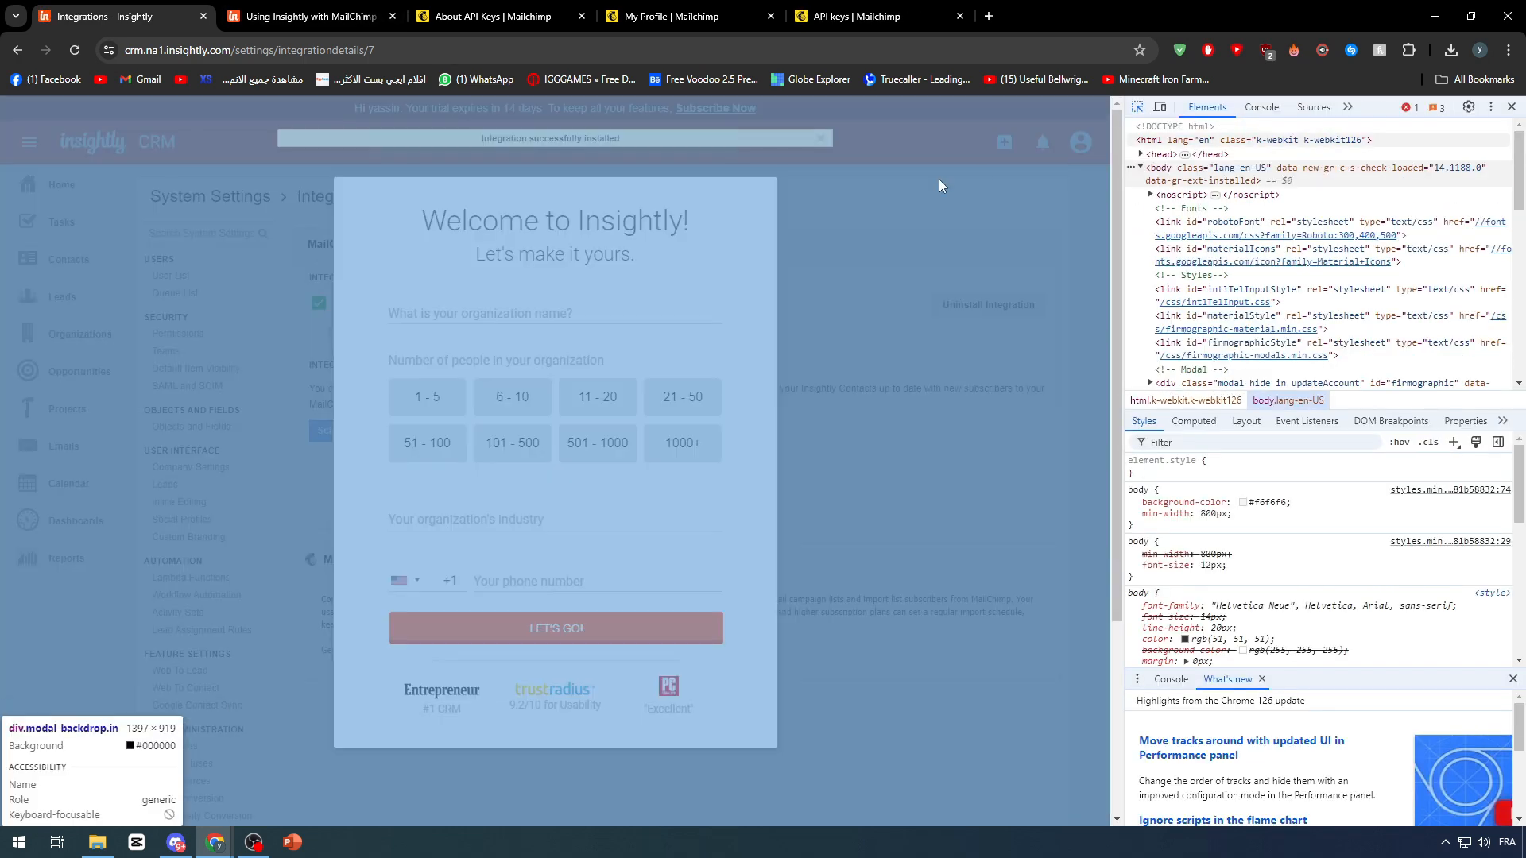
click(932, 180)
key(ctrl+shift+c)
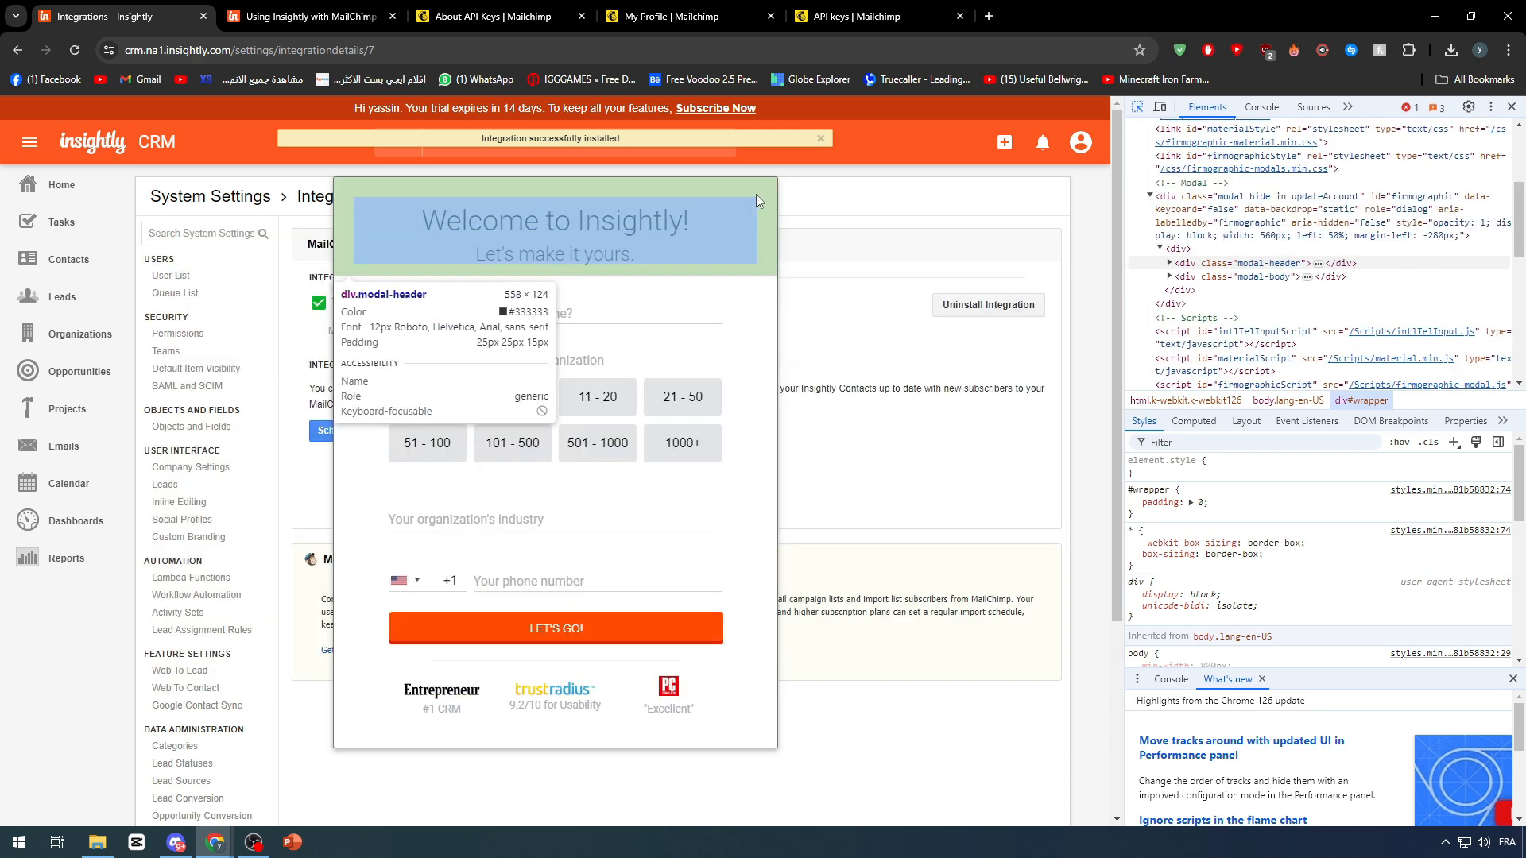
Step: Delete the welcome dialog's body and its container element from the page code, and close the developer tools
click(334, 517)
key(Delete)
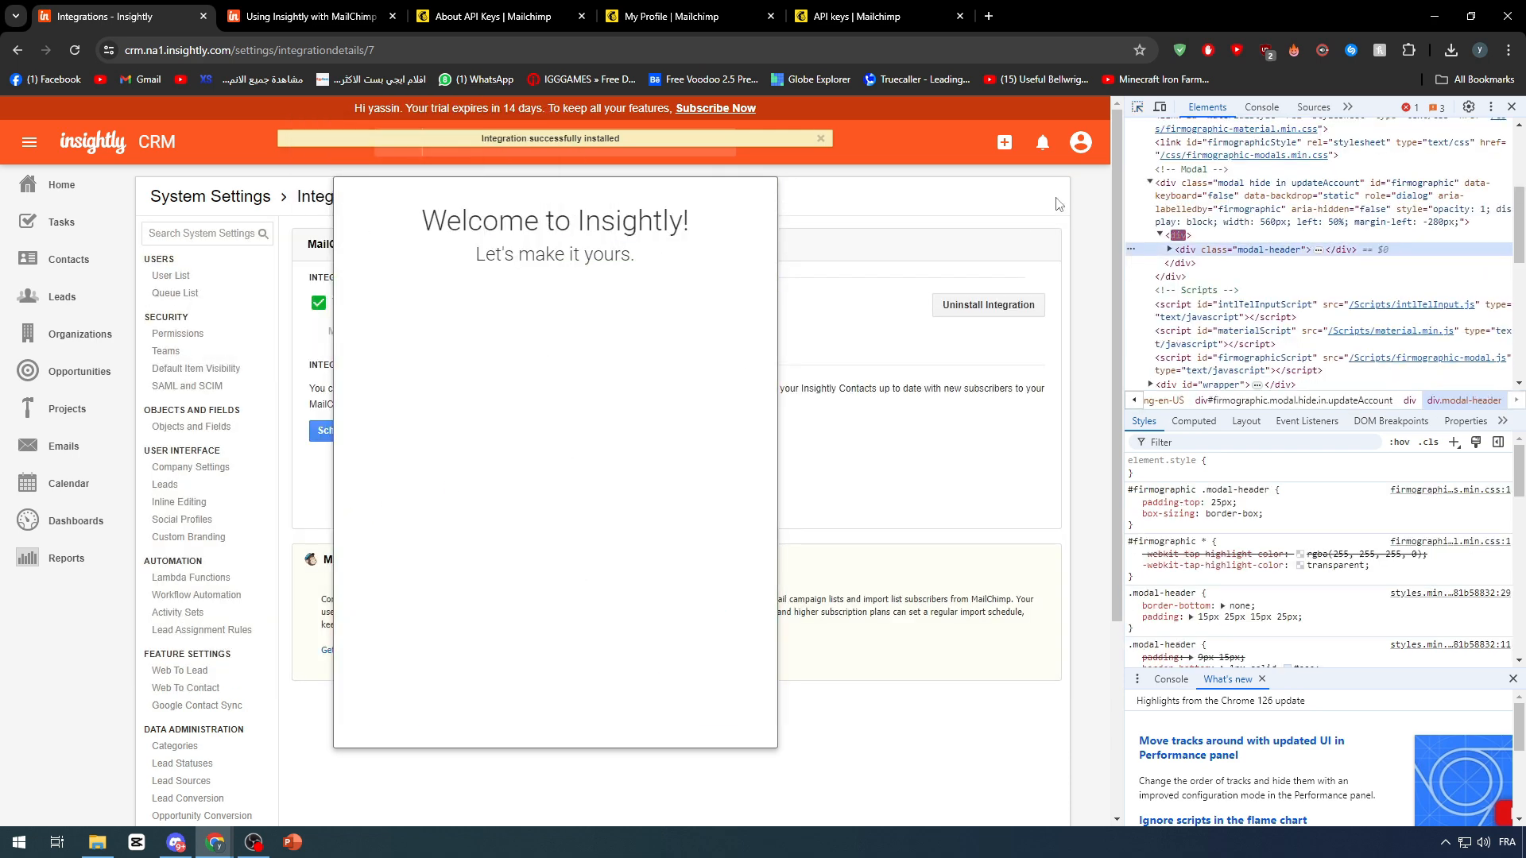
click(1139, 107)
click(675, 359)
key(ctrl+shift+c)
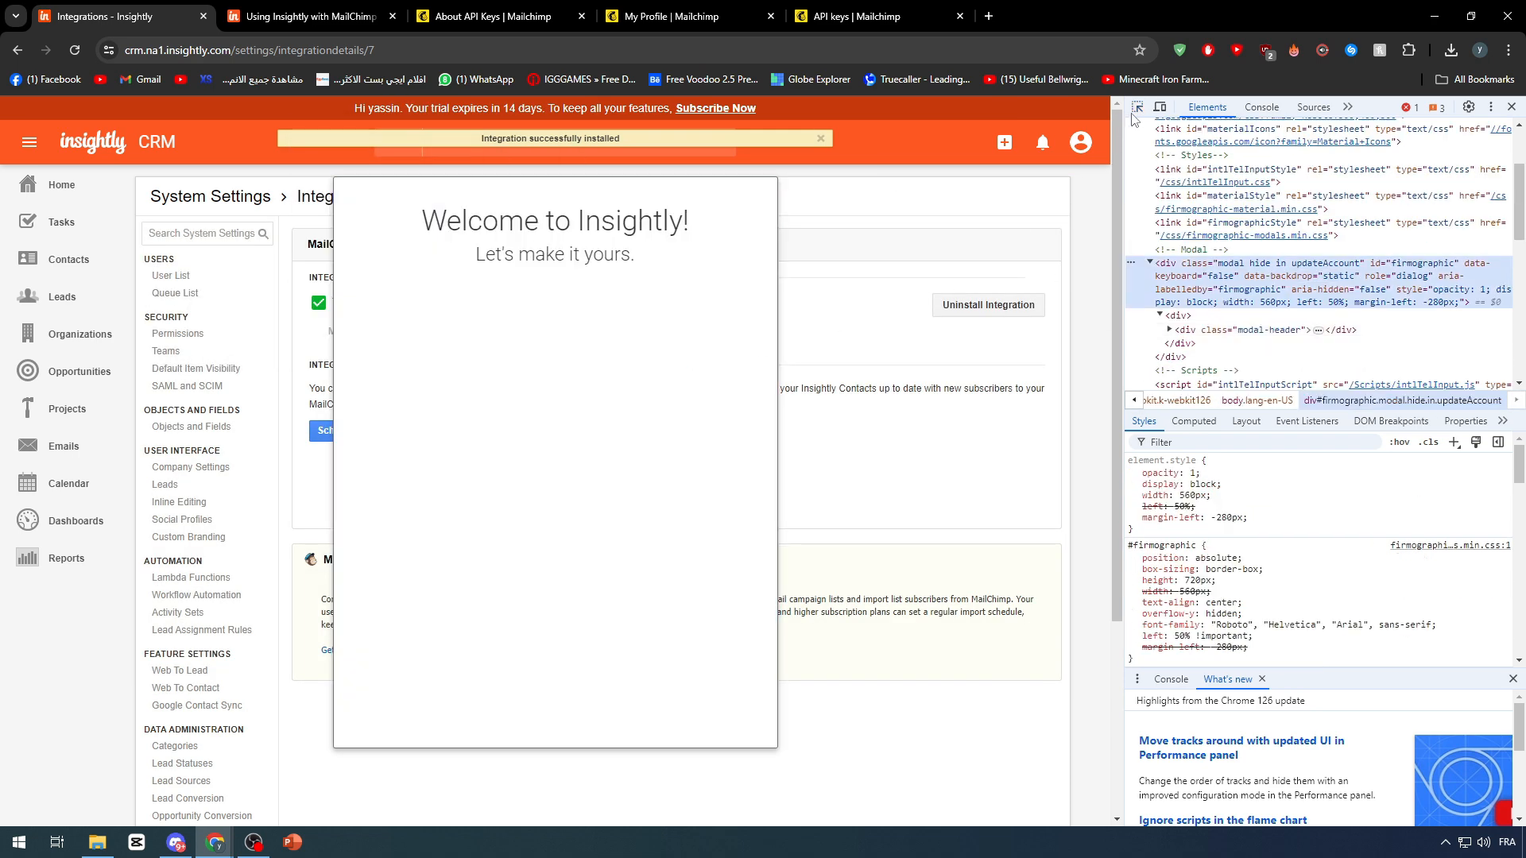
click(621, 417)
key(Delete)
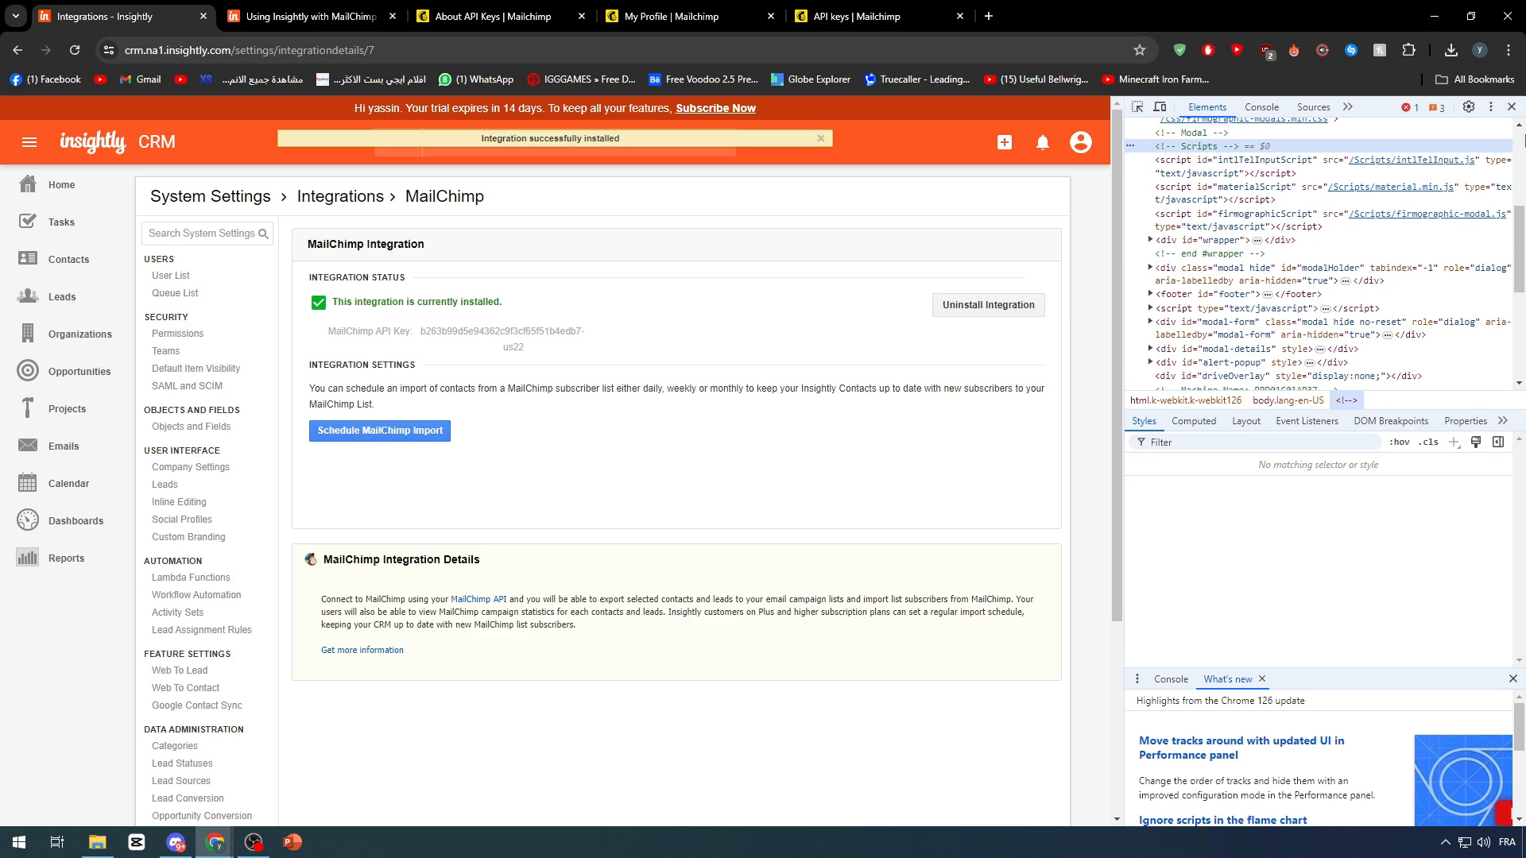
click(1512, 107)
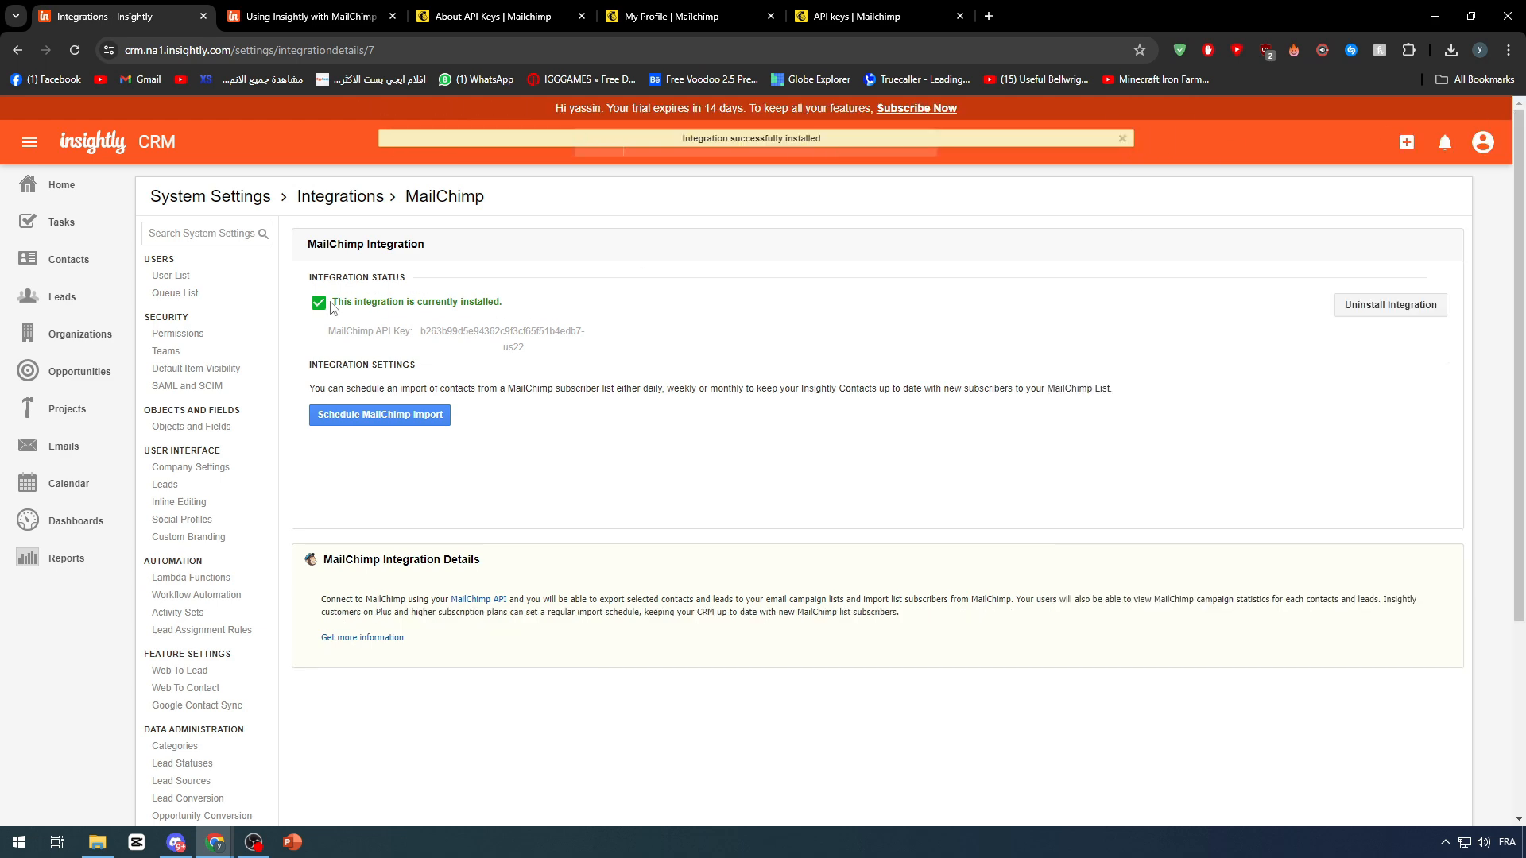
Step: Open the Schedule MailChimp Import form and move its window to the middle of the integration page
drag(332, 308, 501, 305)
click(501, 305)
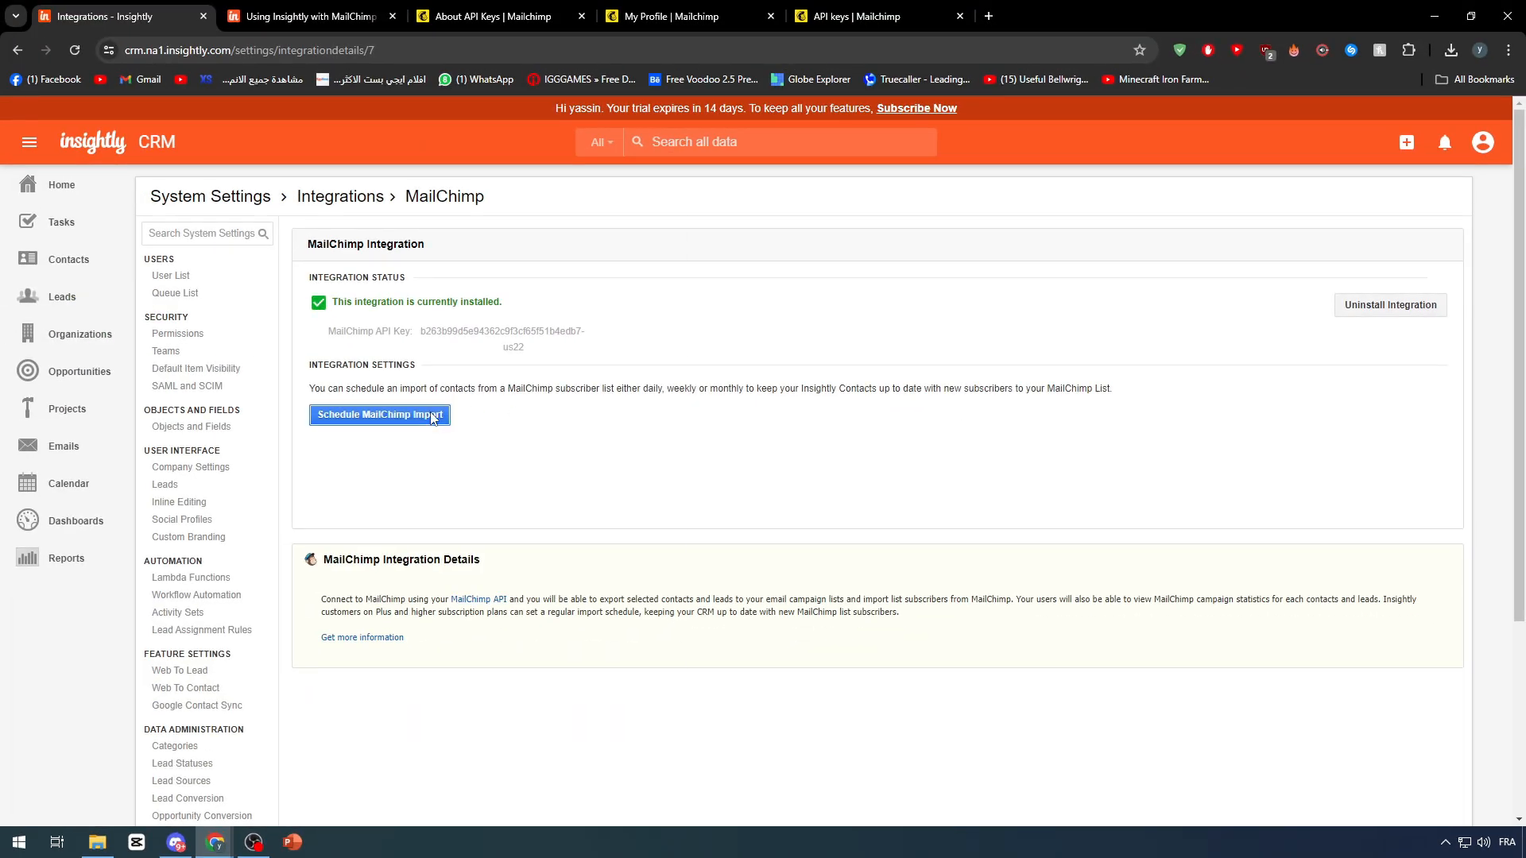
click(437, 415)
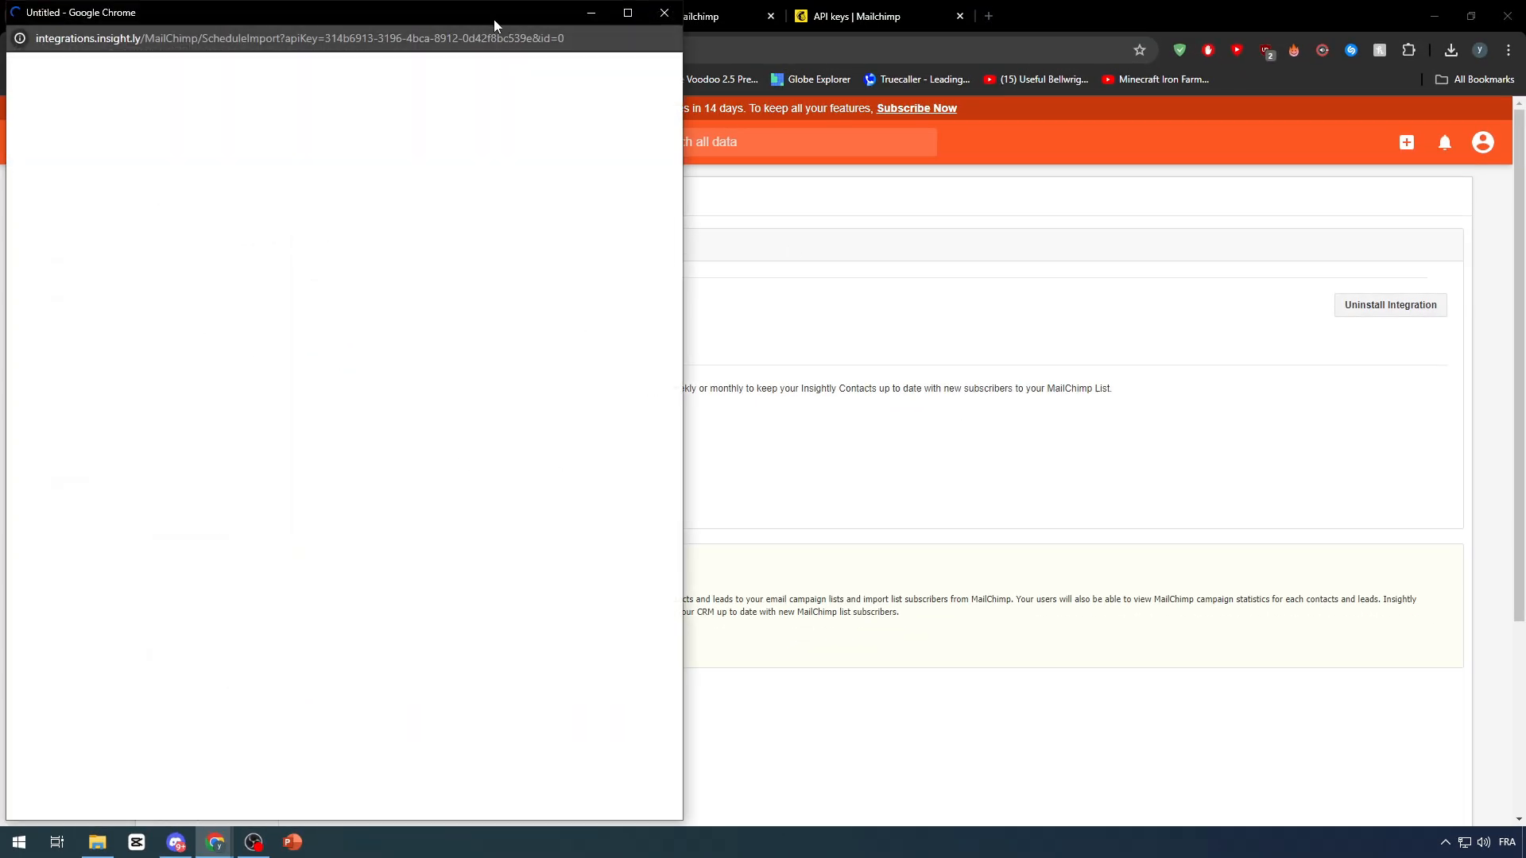
drag(494, 20, 878, 122)
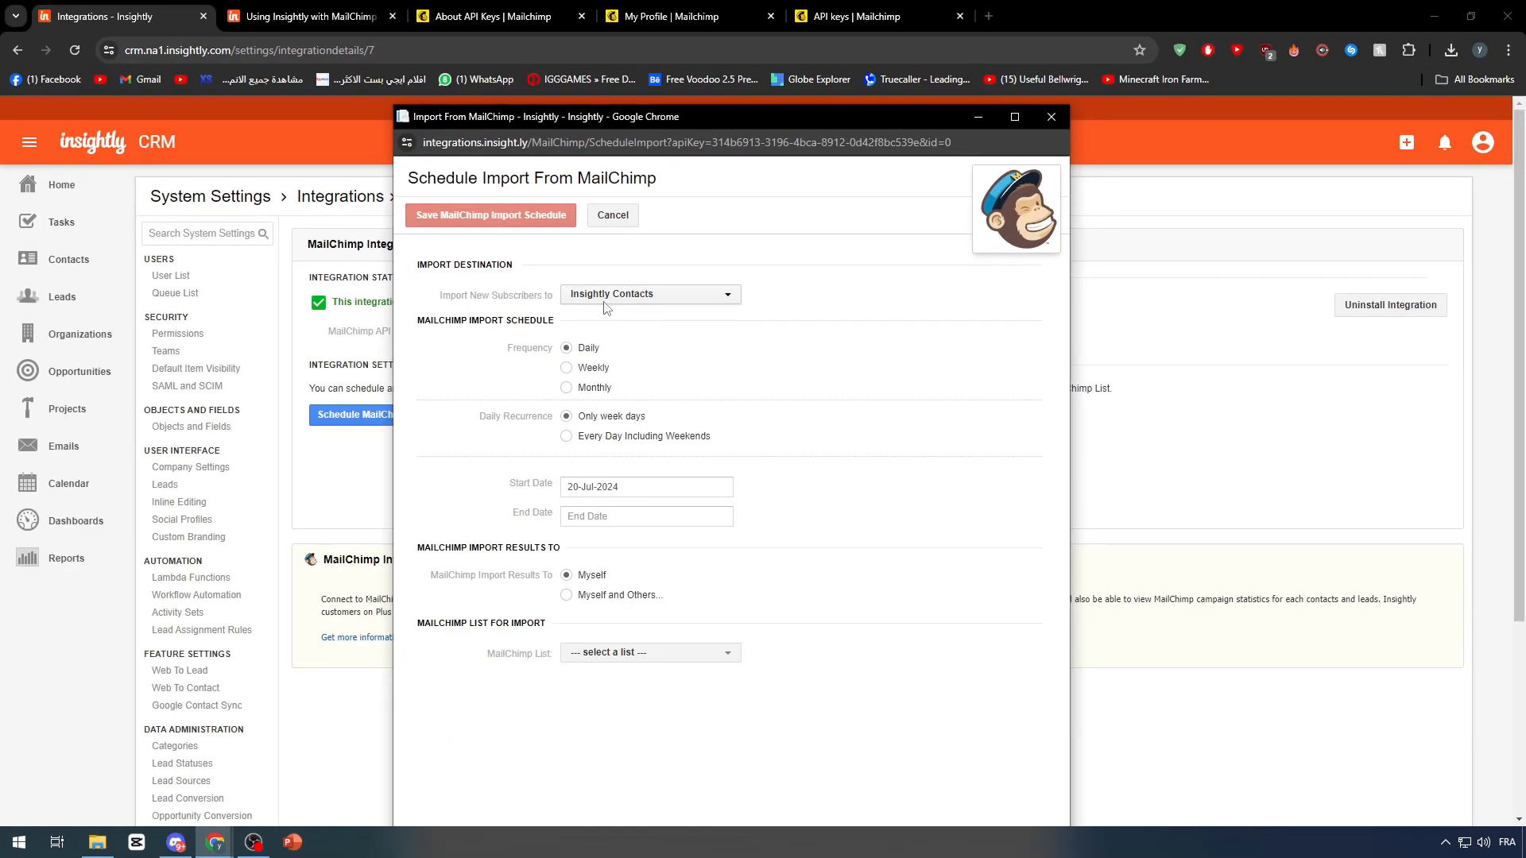
click(605, 302)
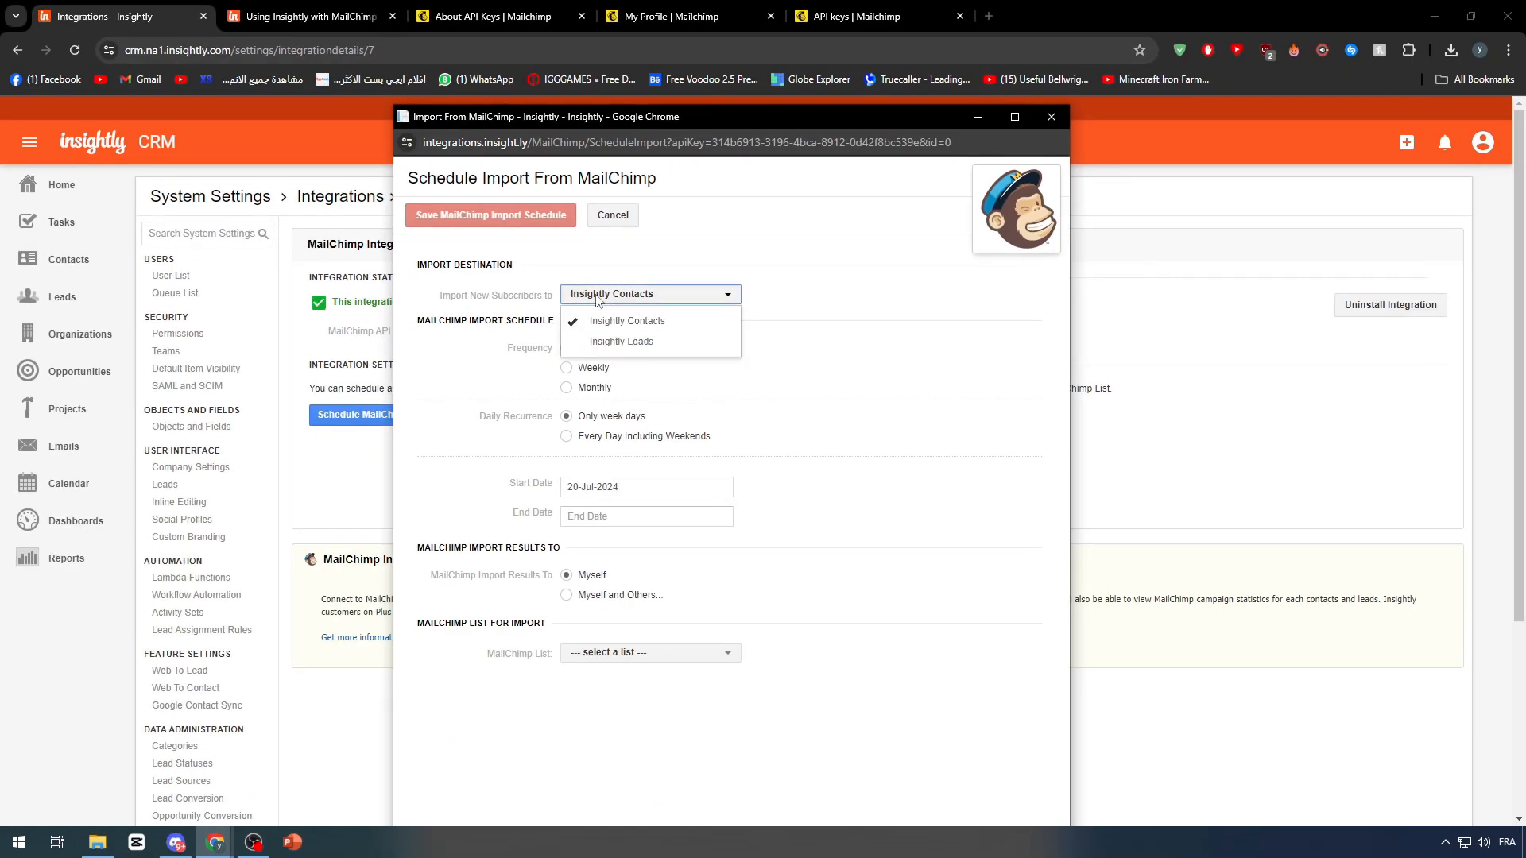
click(600, 300)
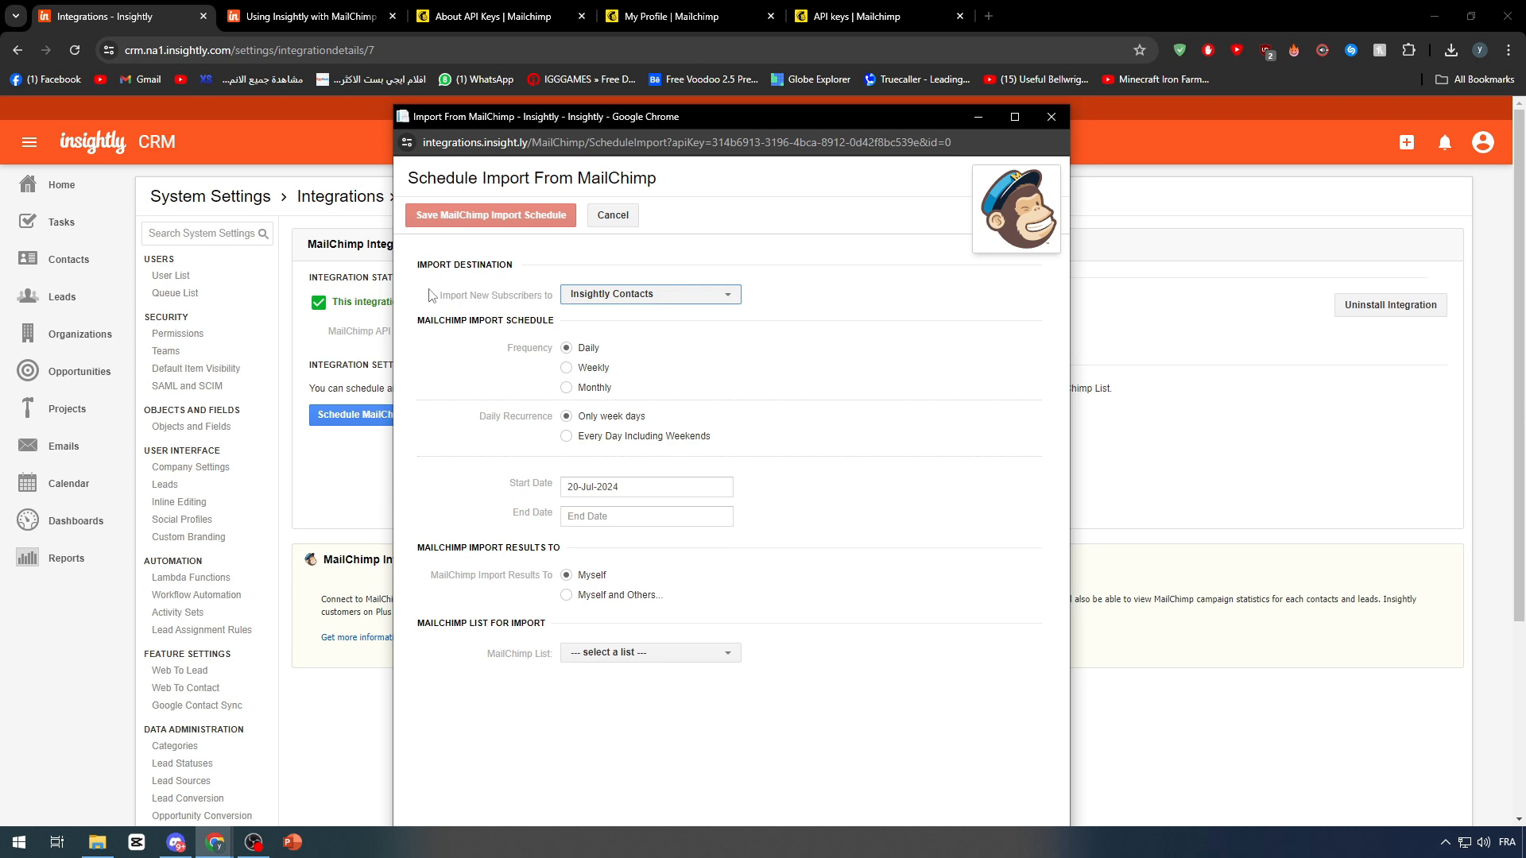
click(574, 293)
click(491, 295)
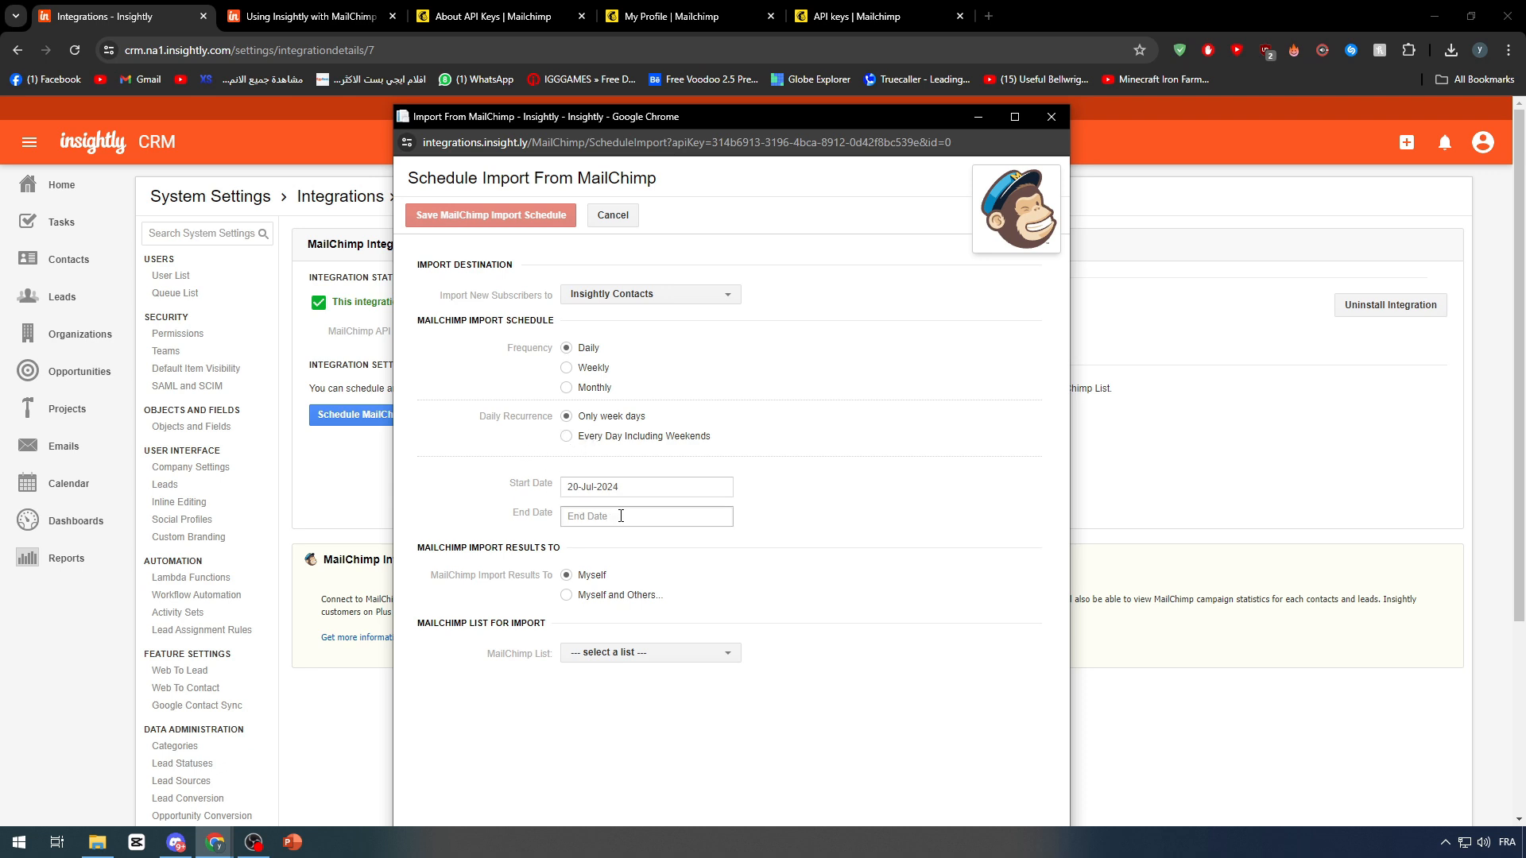
Step: Choose zaeazeaze as the MailChimp list for import and set the schedule's end date to 21-Jul-2024
click(604, 652)
click(608, 698)
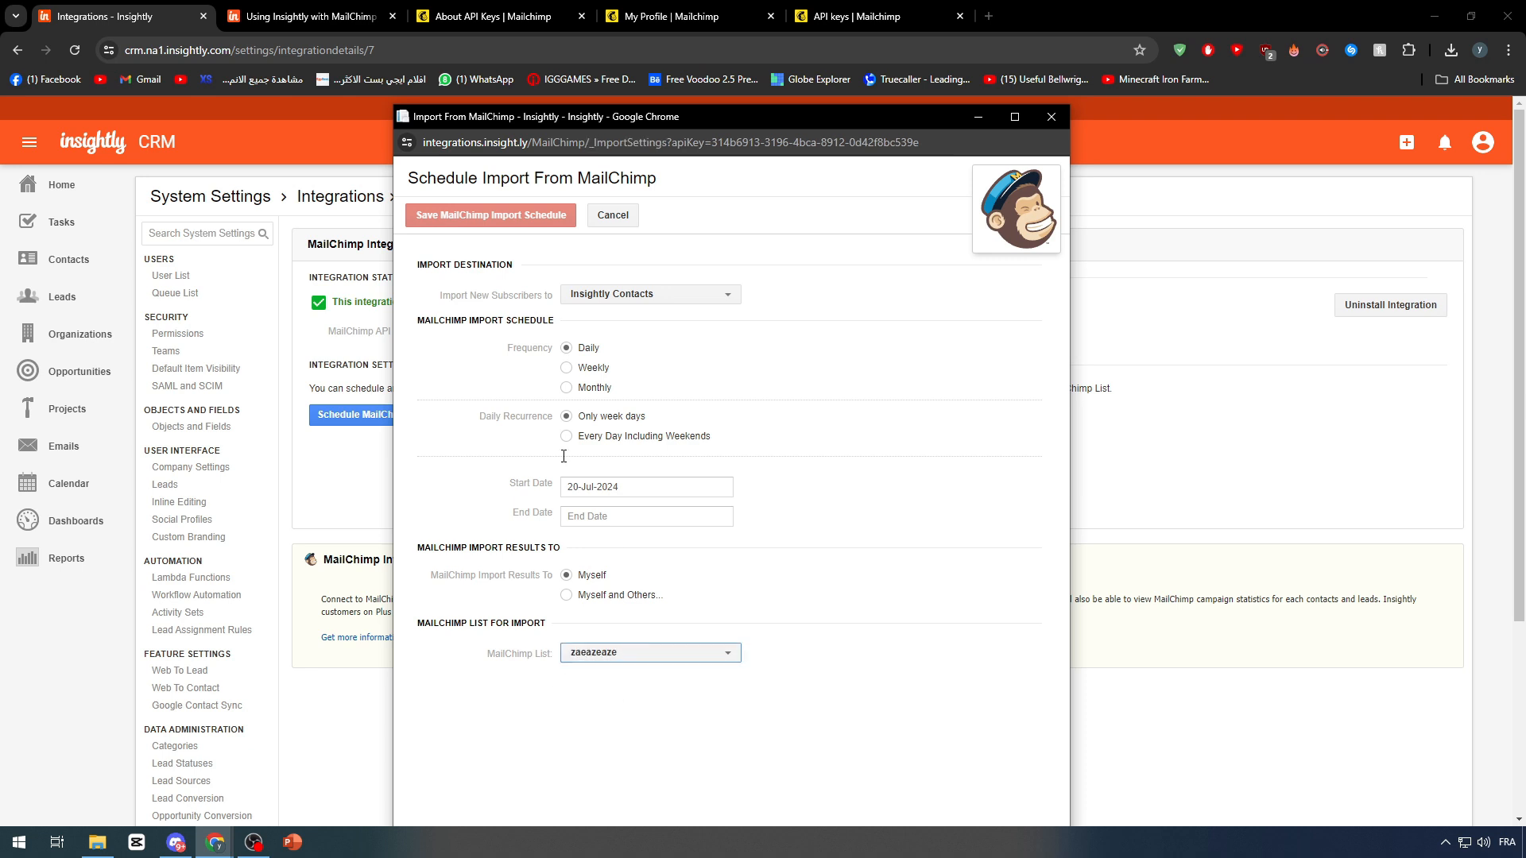
click(592, 517)
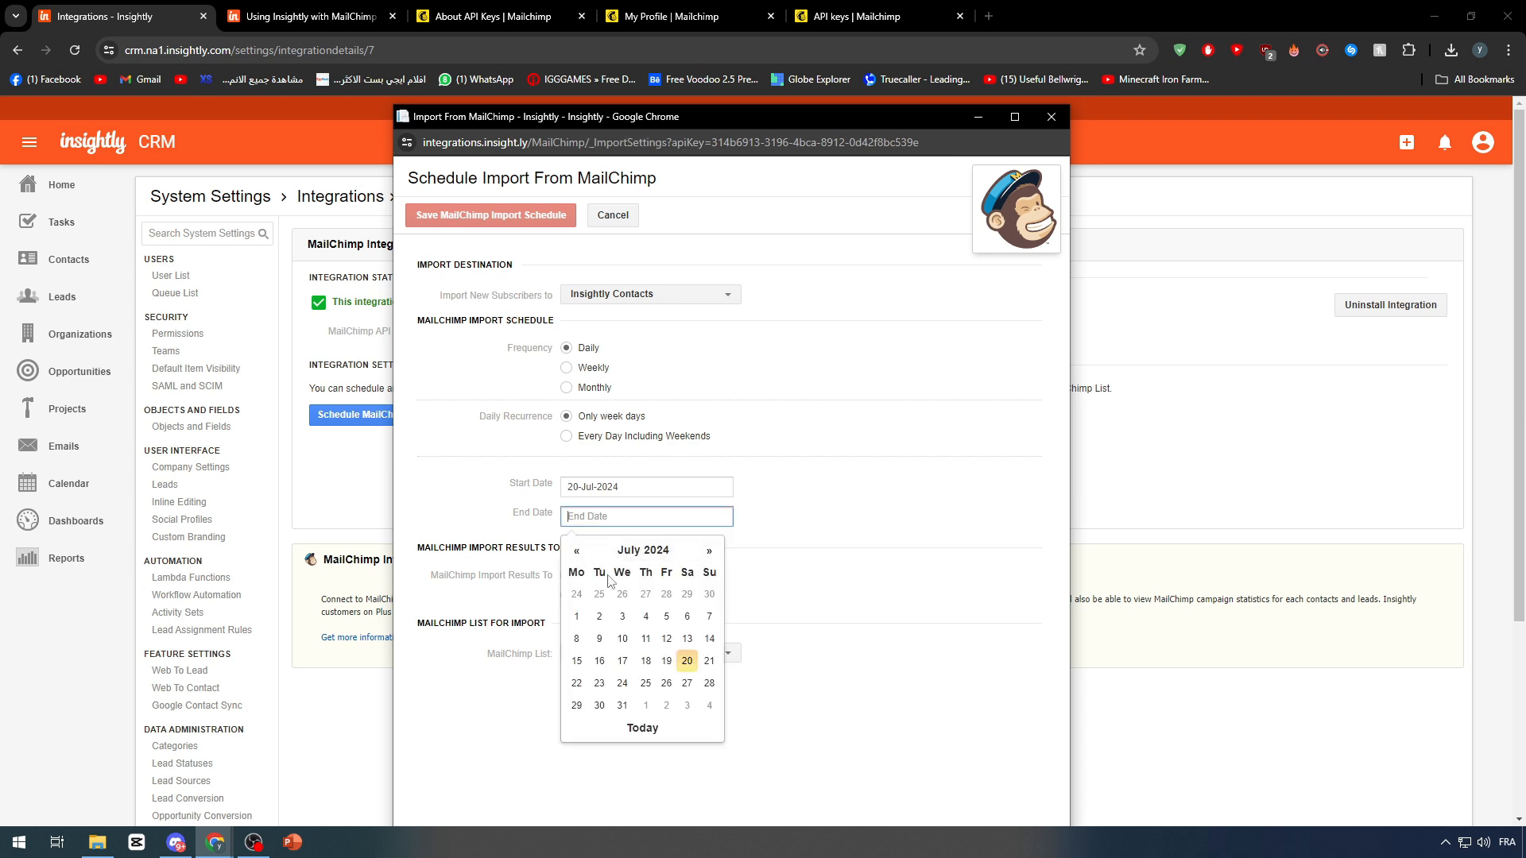
click(709, 660)
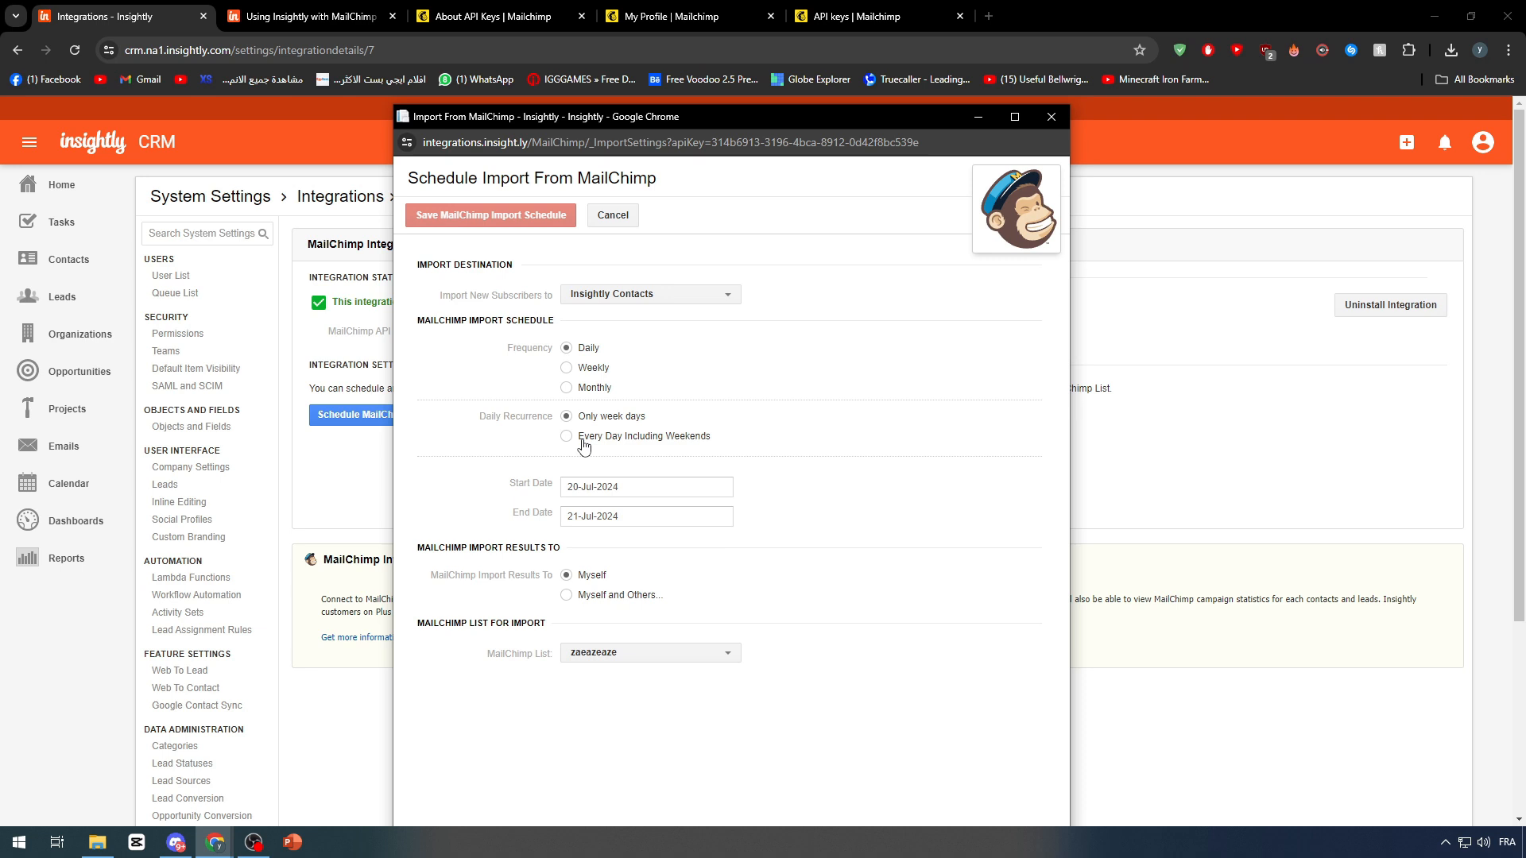
click(567, 367)
click(567, 387)
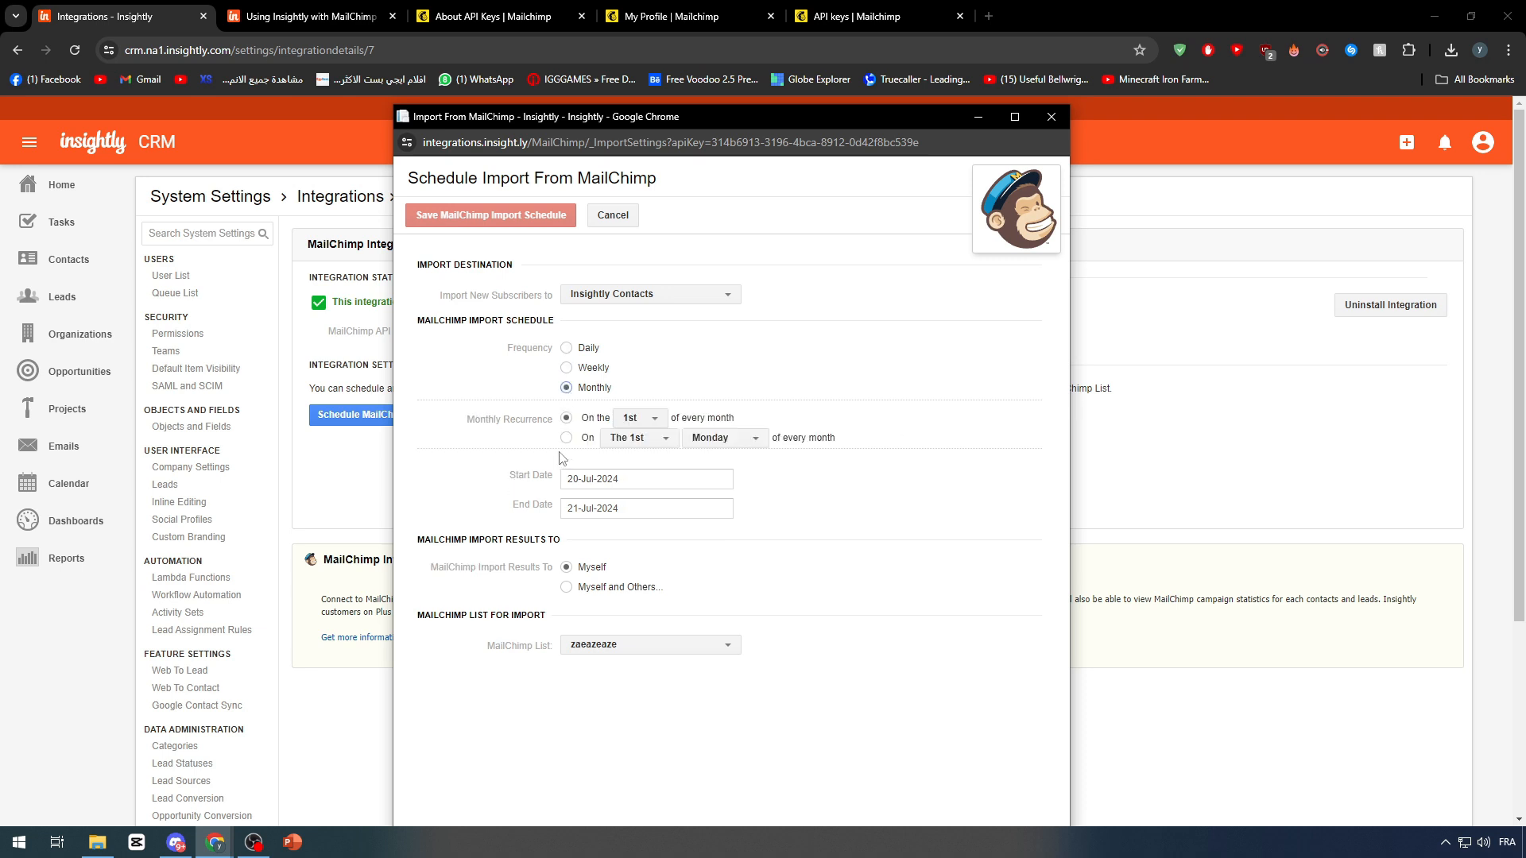
click(579, 353)
click(567, 596)
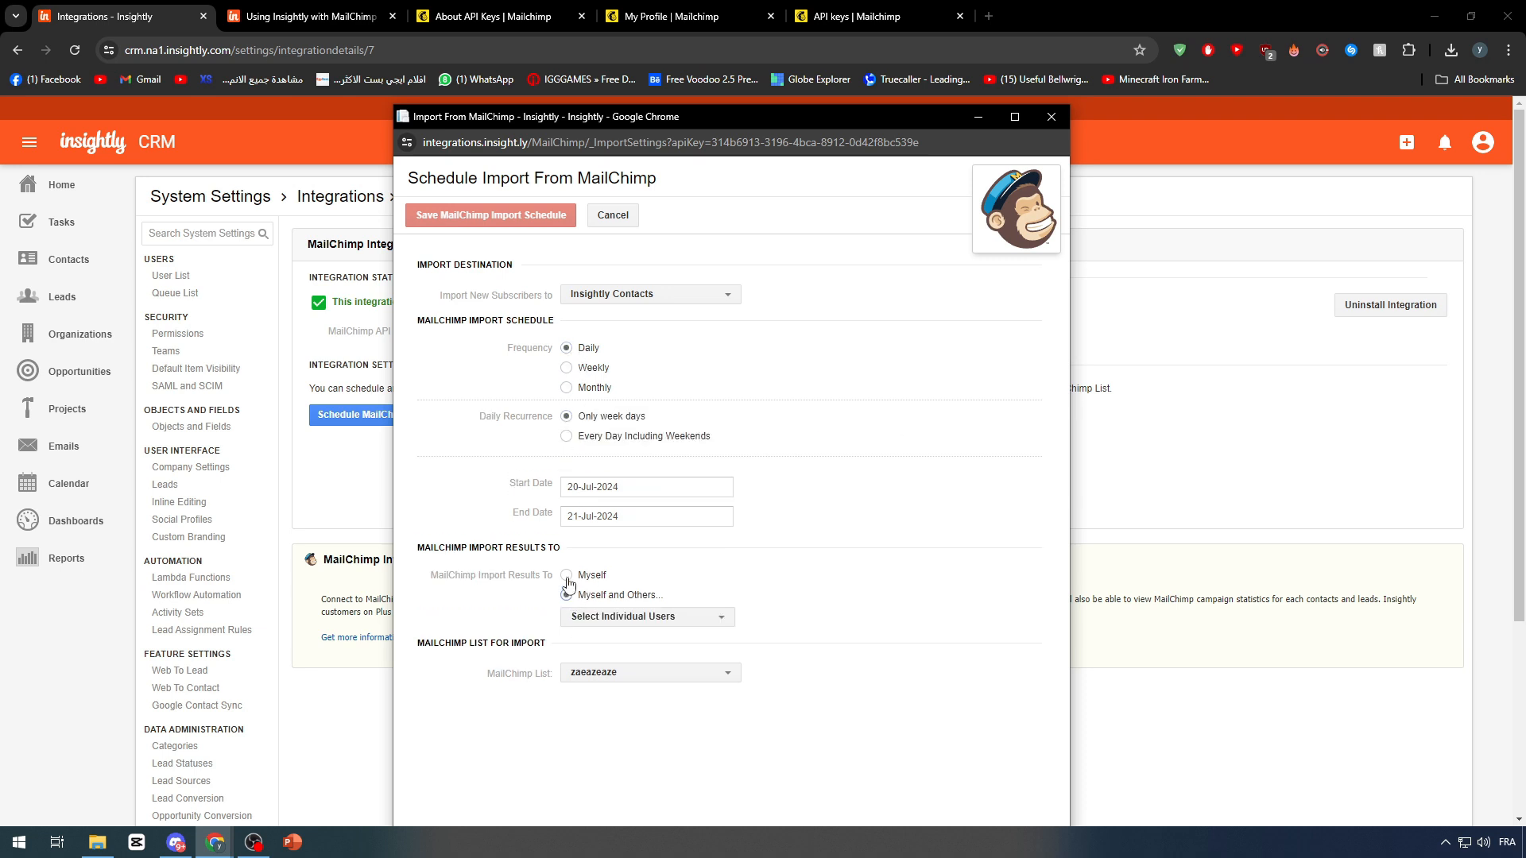
click(565, 575)
click(600, 296)
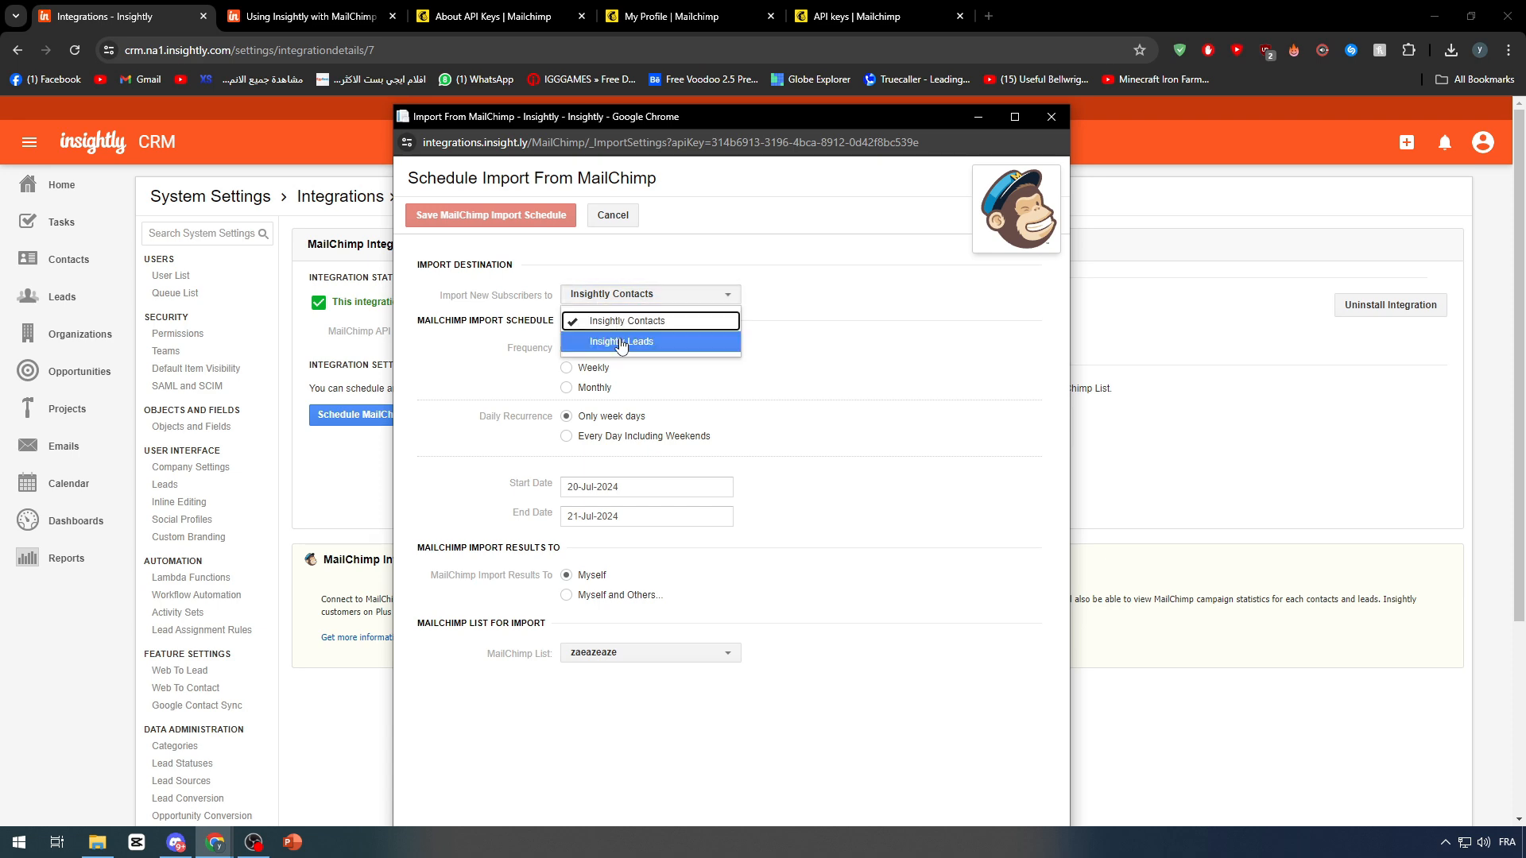
click(621, 341)
click(620, 297)
click(612, 321)
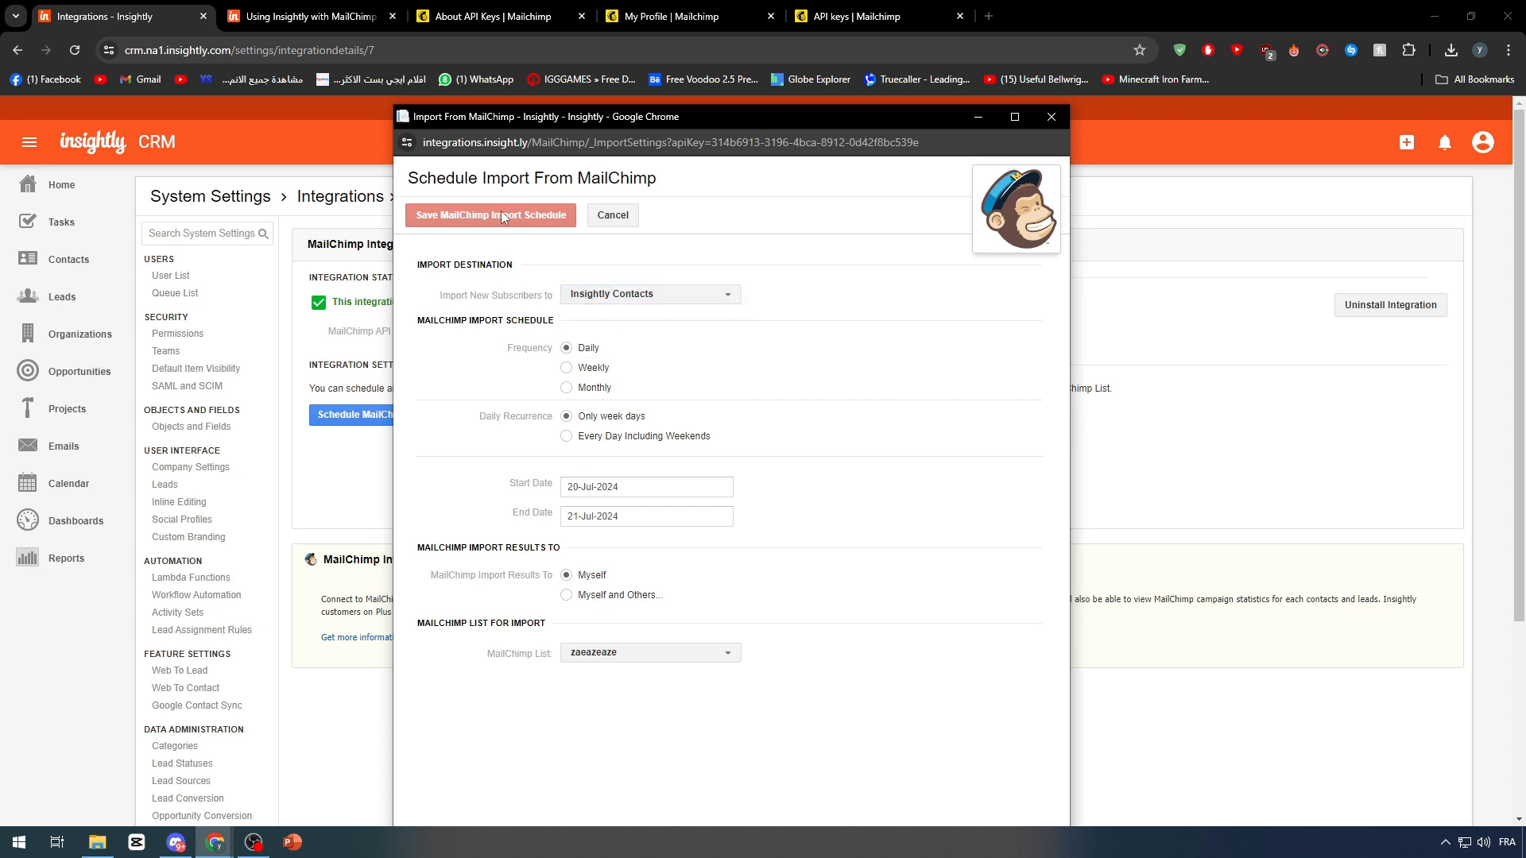
click(500, 213)
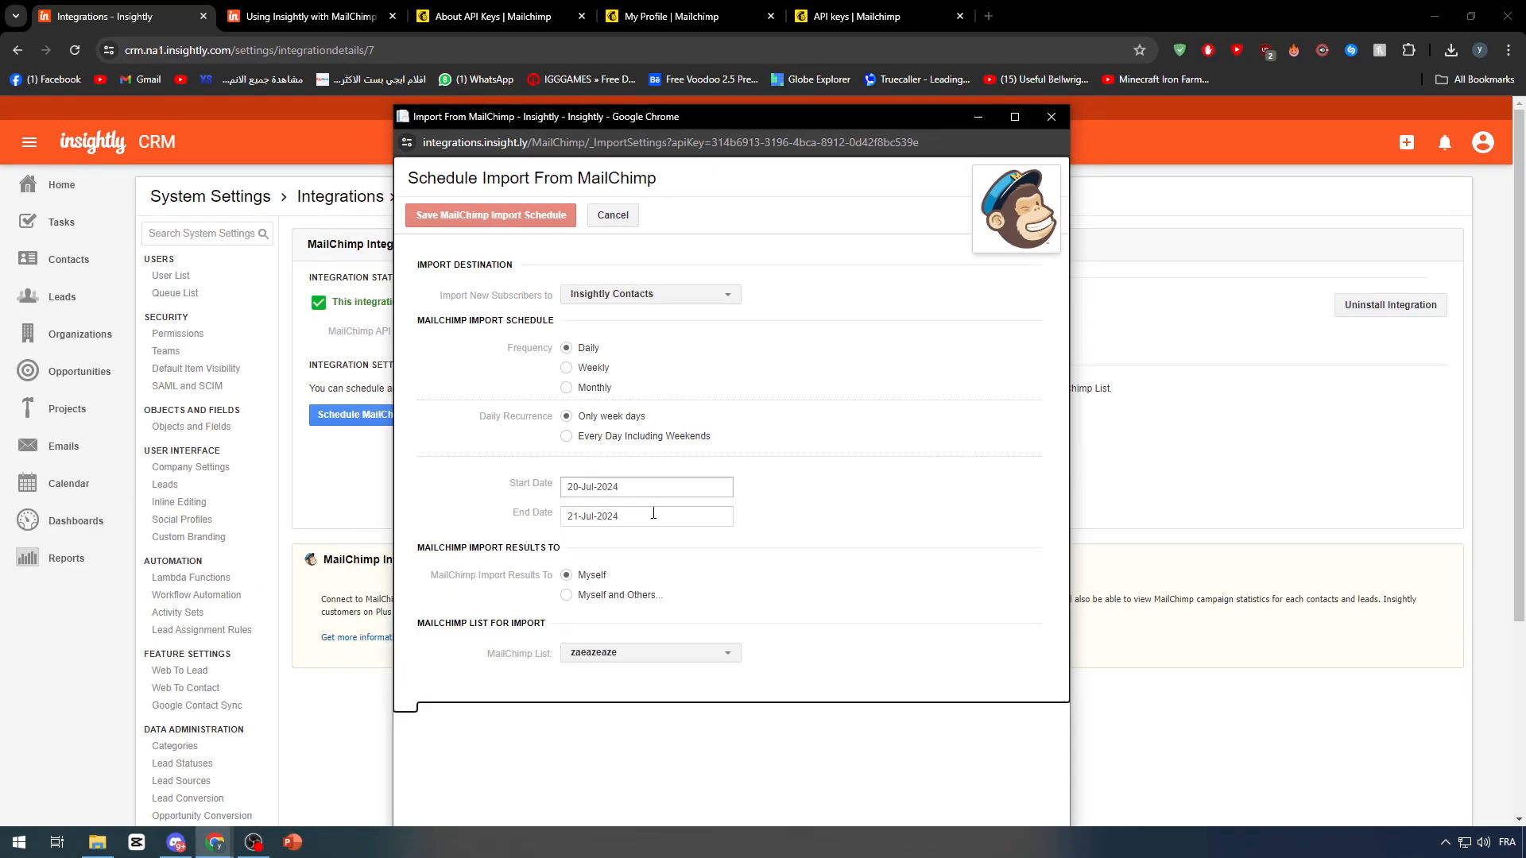
Step: Set the import frequency to Weekly, recurring on Monday, Tuesday, Wednesday, Thursday and Friday
click(598, 368)
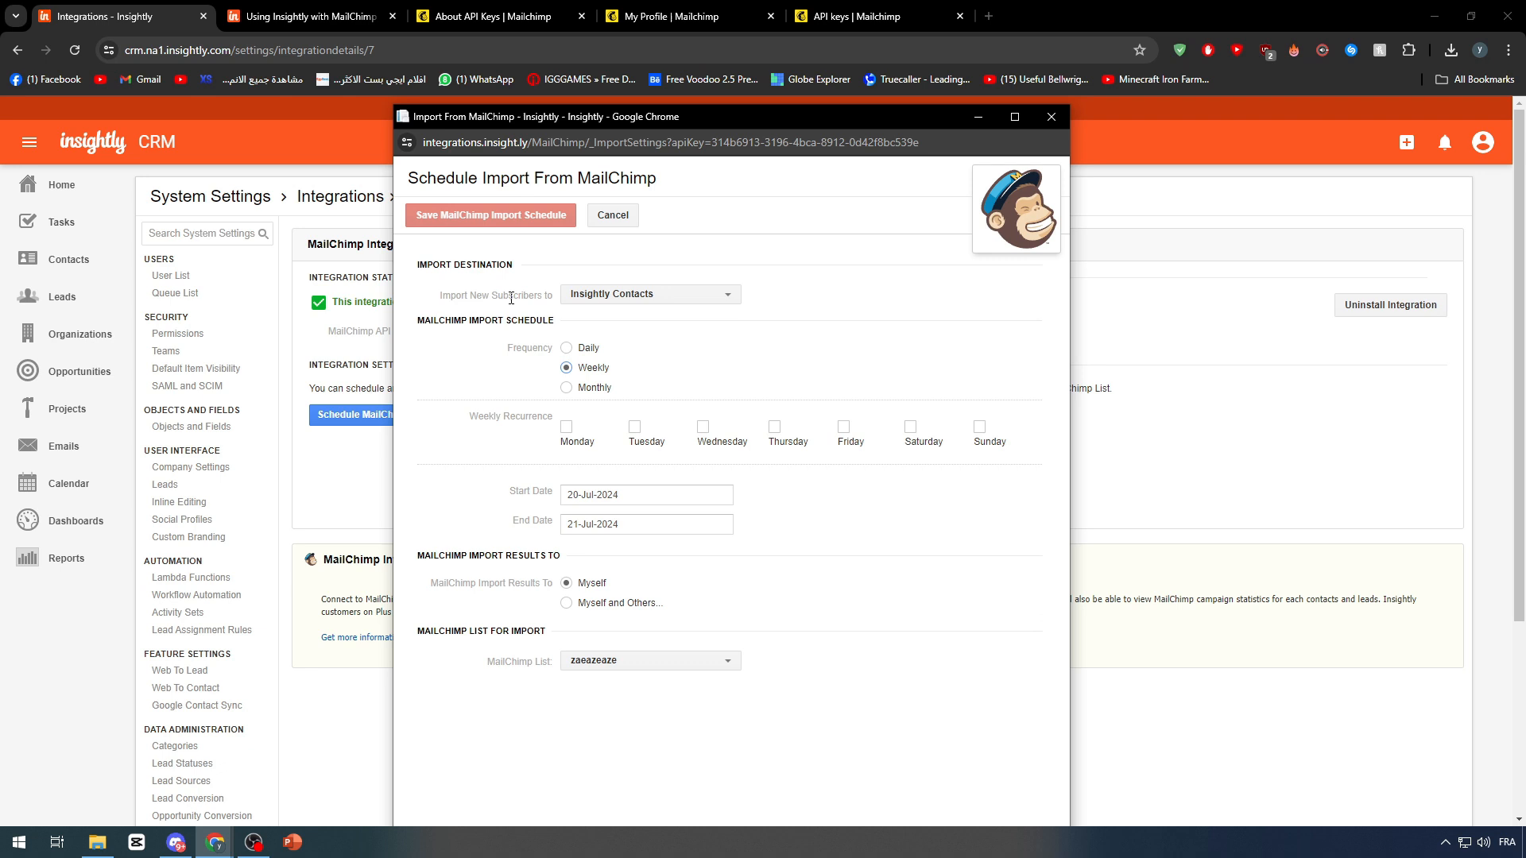
click(567, 429)
click(635, 428)
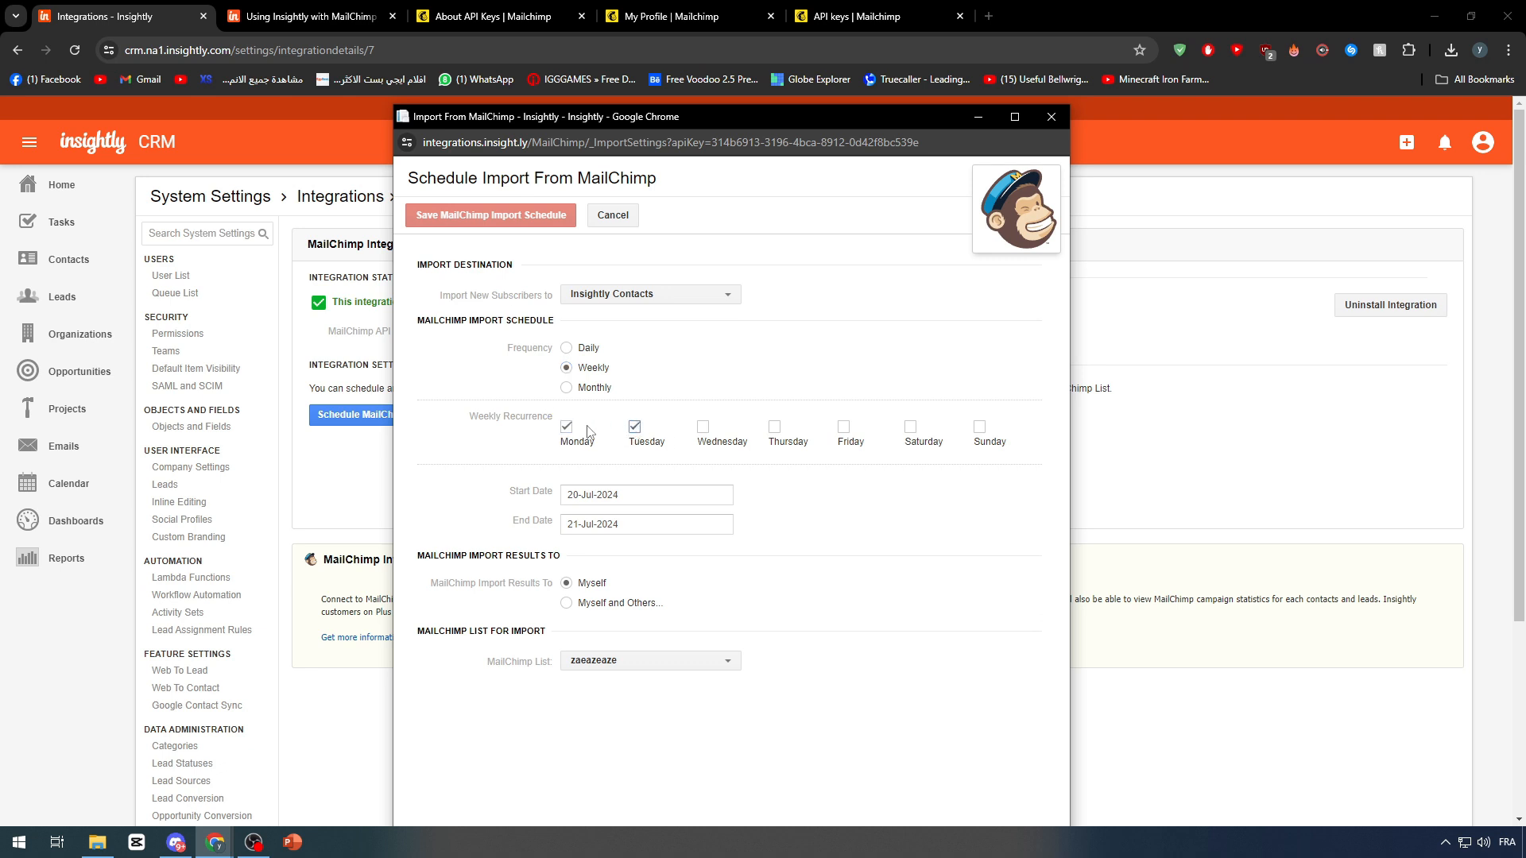
click(845, 429)
click(775, 430)
click(704, 429)
Step: Set the import's start date to 01-Jul-2024 and save the MailChimp import schedule
drag(523, 138, 517, 82)
click(577, 468)
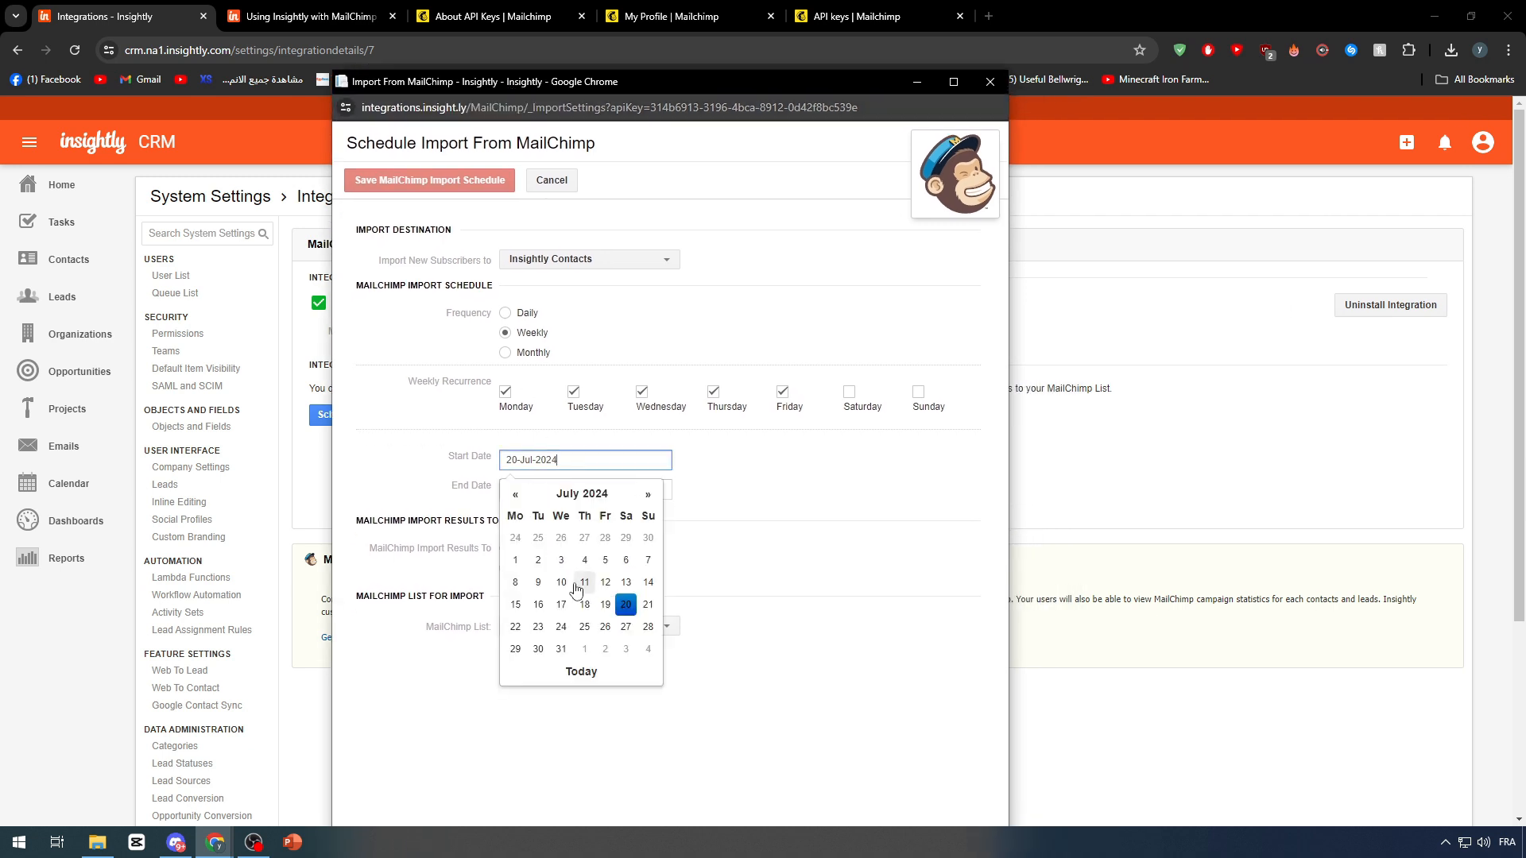
click(515, 562)
scroll(517, 571, down, 2)
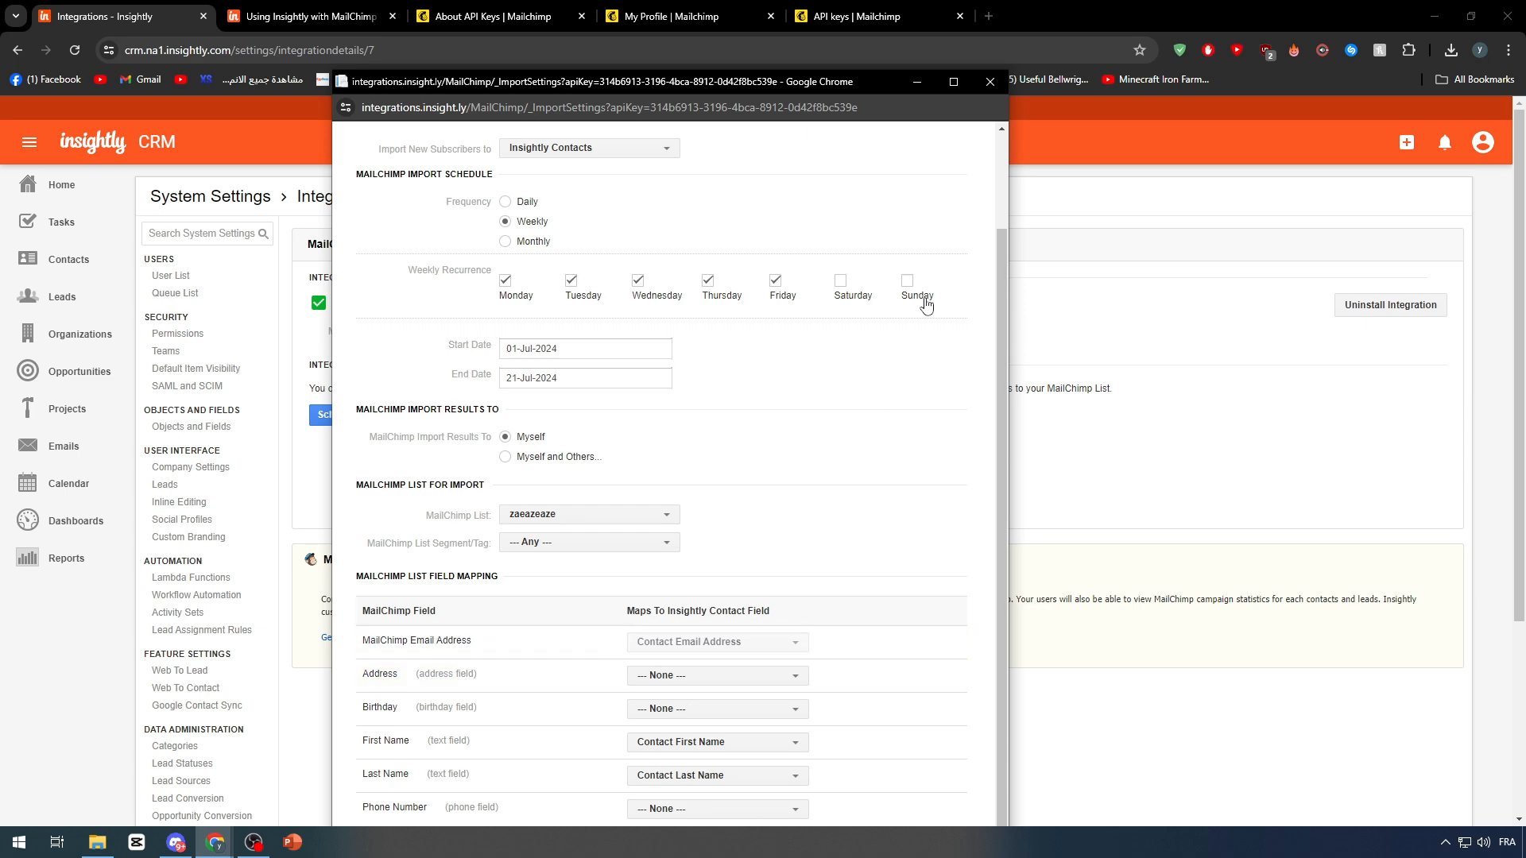
scroll(983, 201, up, 1)
scroll(984, 201, up, 1)
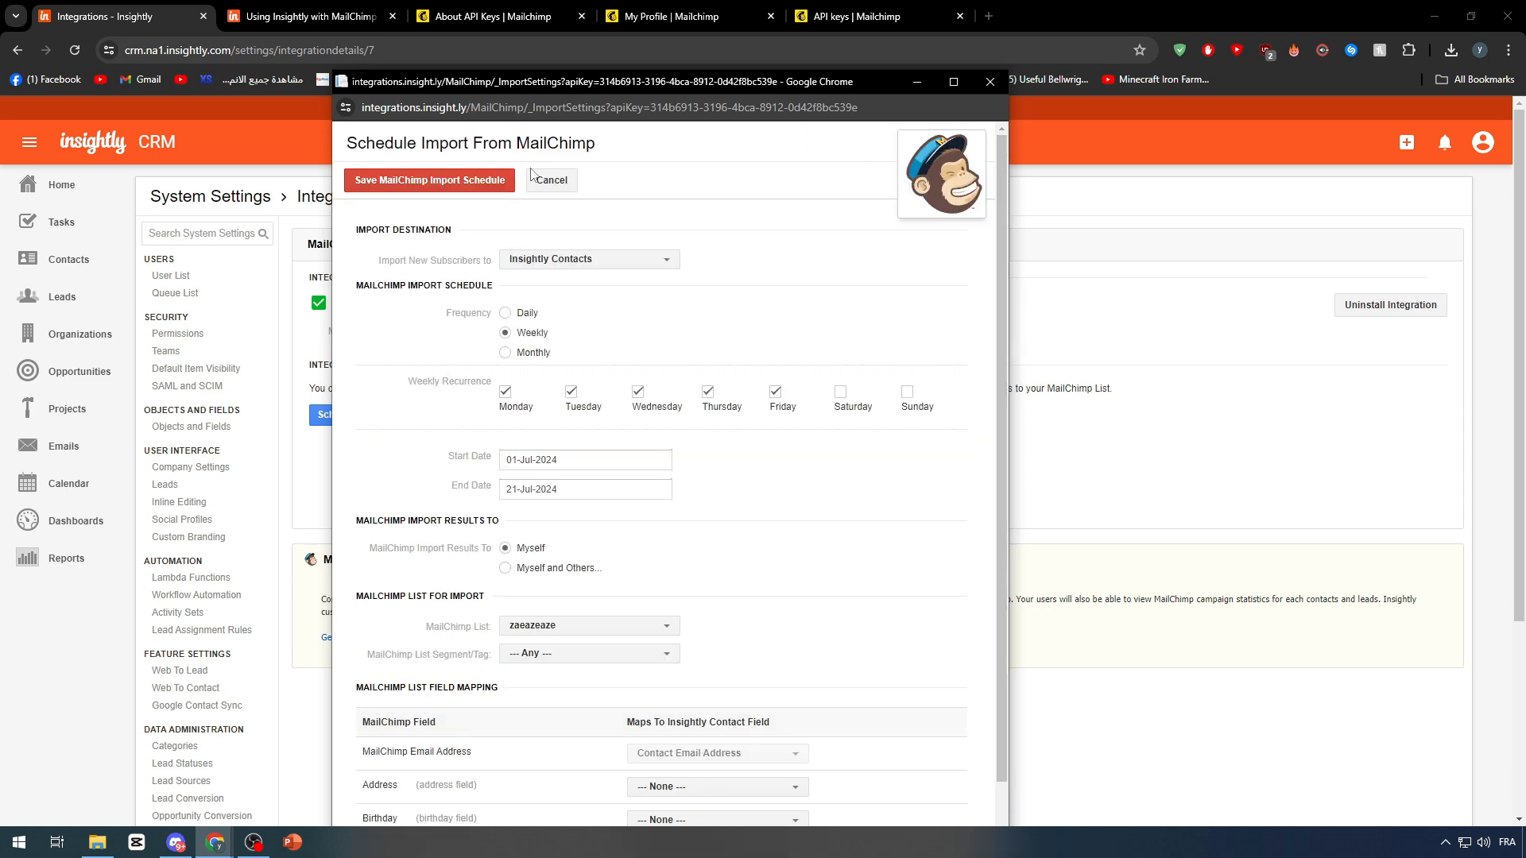
click(429, 180)
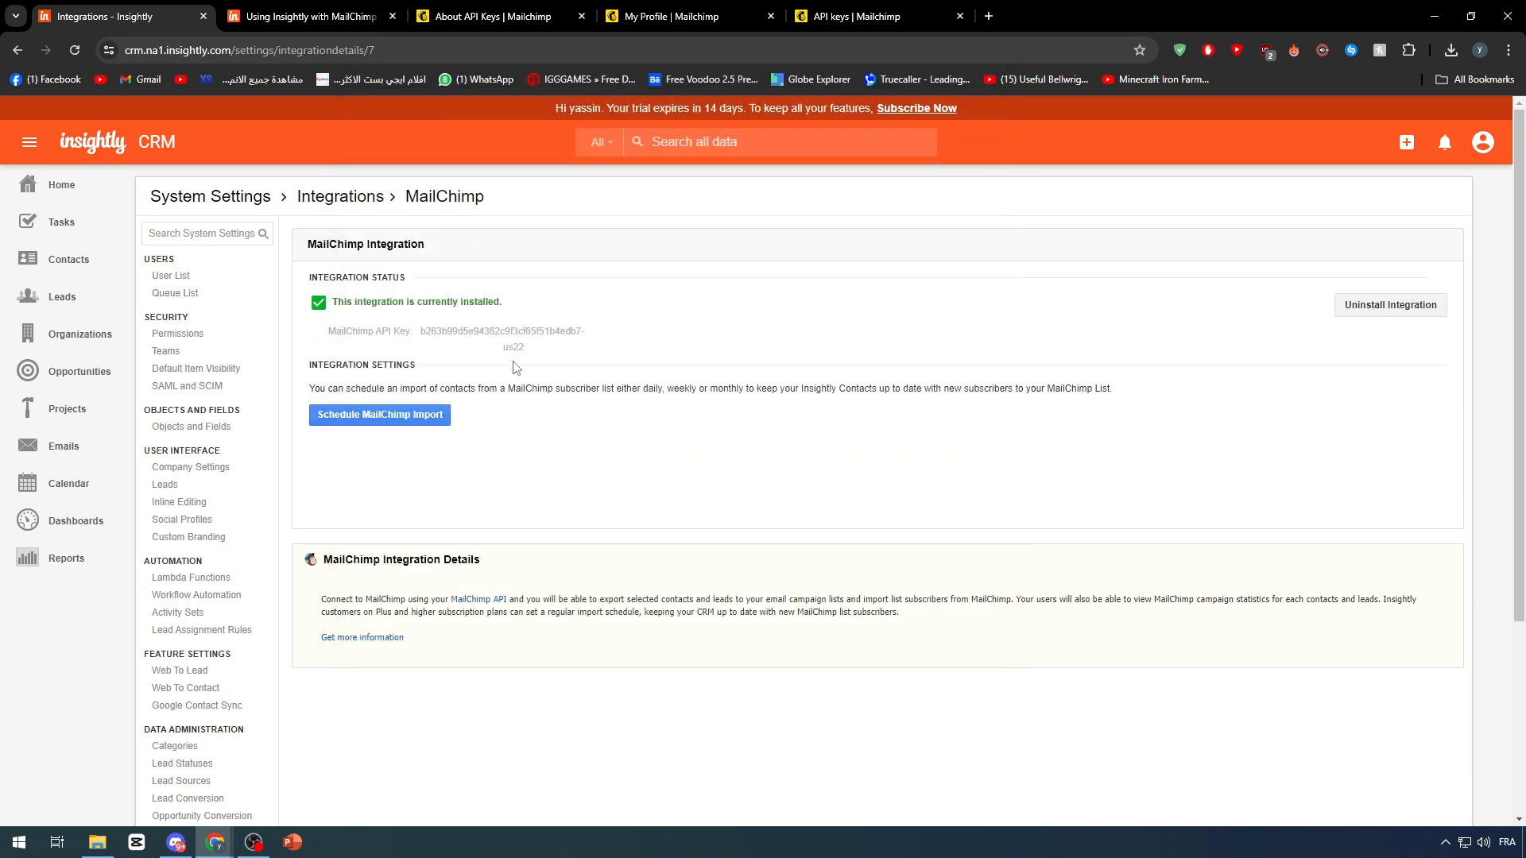
scroll(641, 402, down, 1)
scroll(639, 401, up, 1)
click(479, 17)
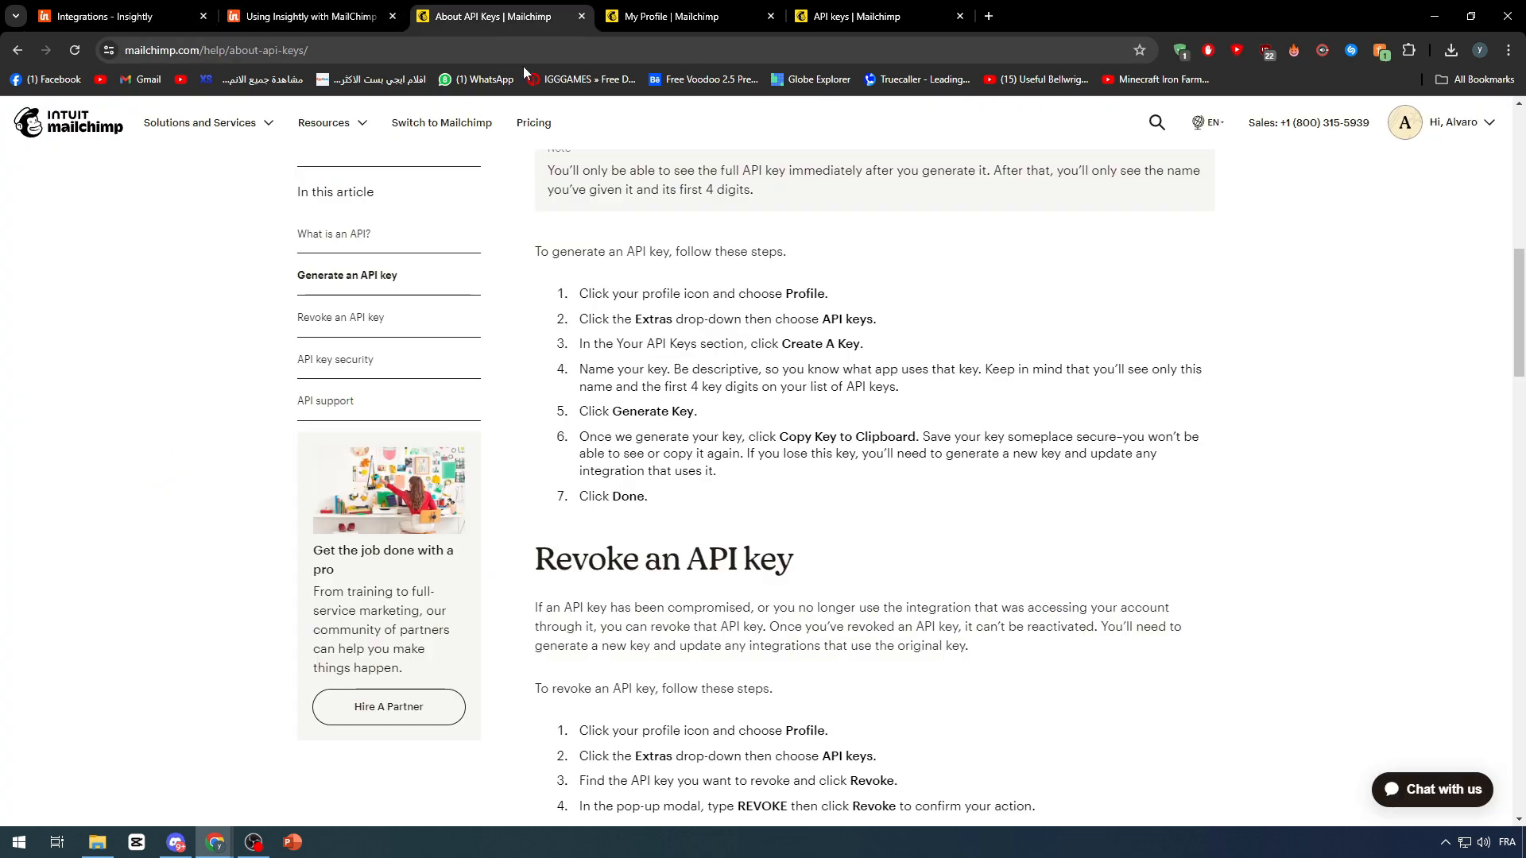
click(676, 16)
click(859, 16)
click(477, 16)
Step: Switch to the Mailchimp account and view the page for managing its connected integrations
click(628, 16)
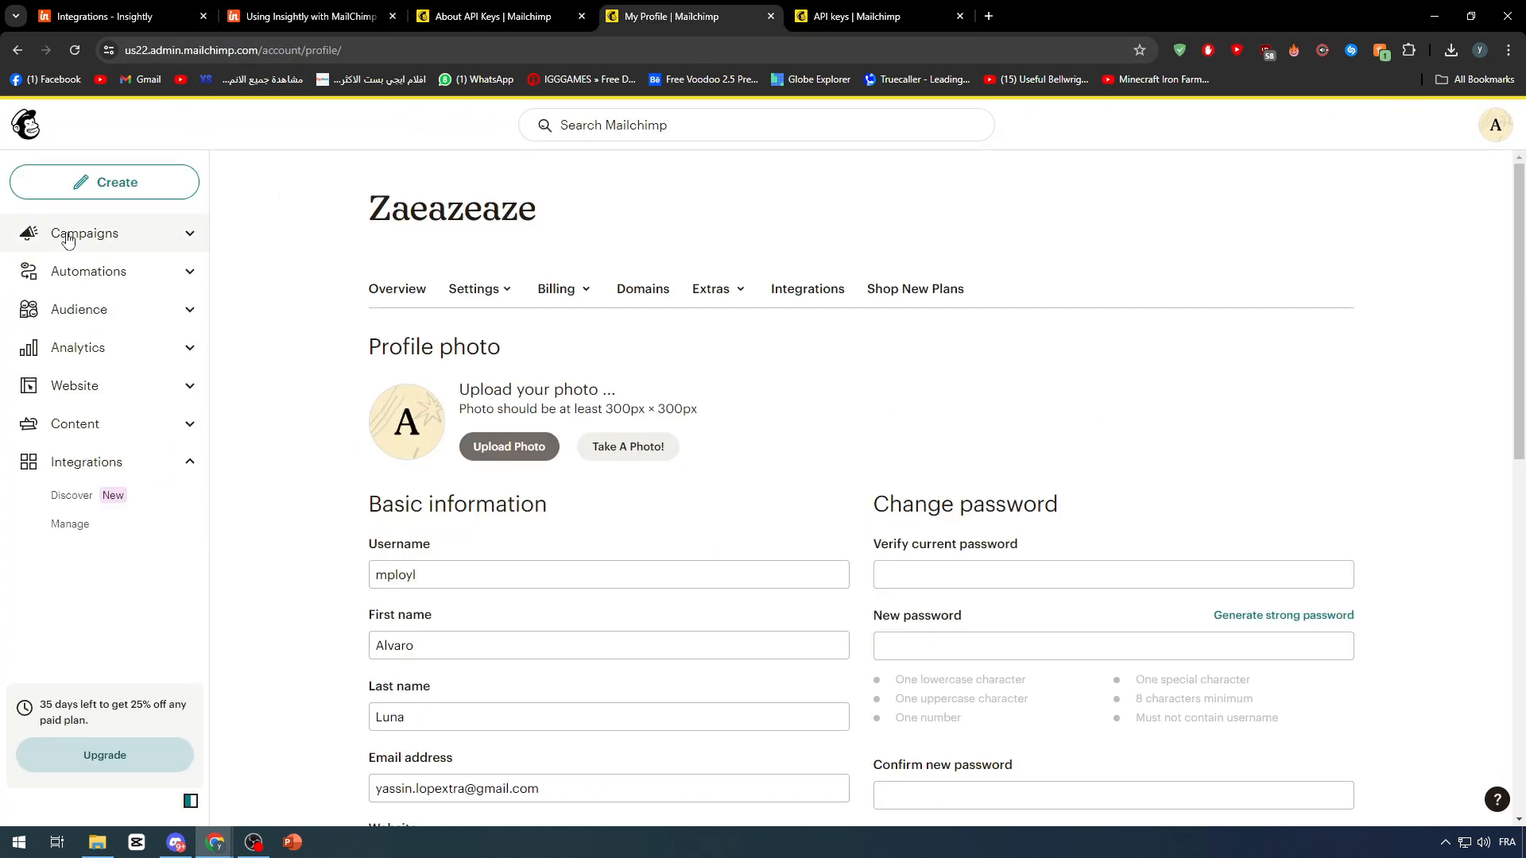
click(91, 507)
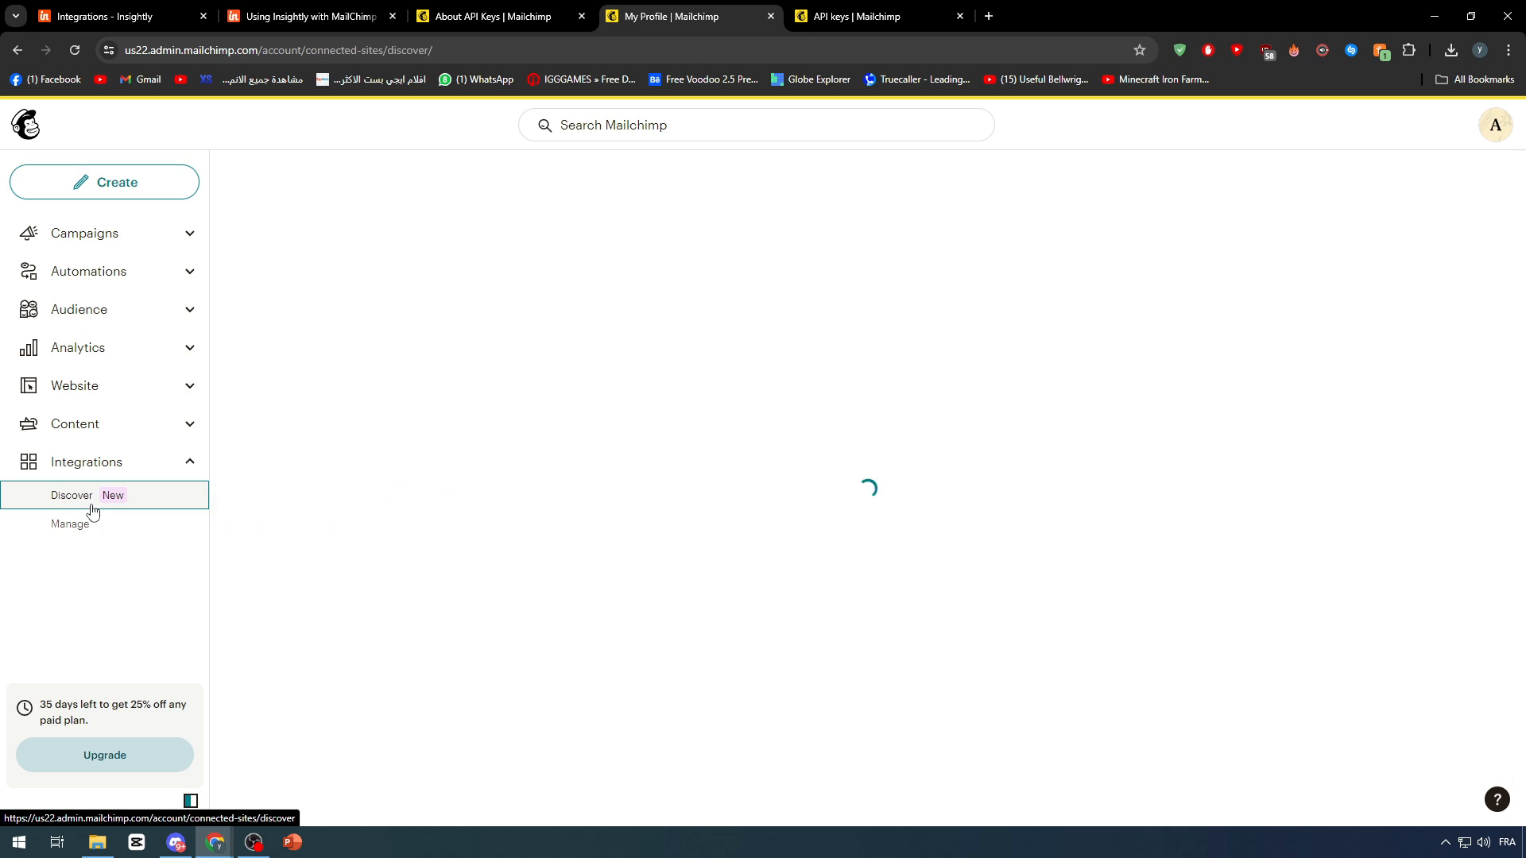
click(96, 523)
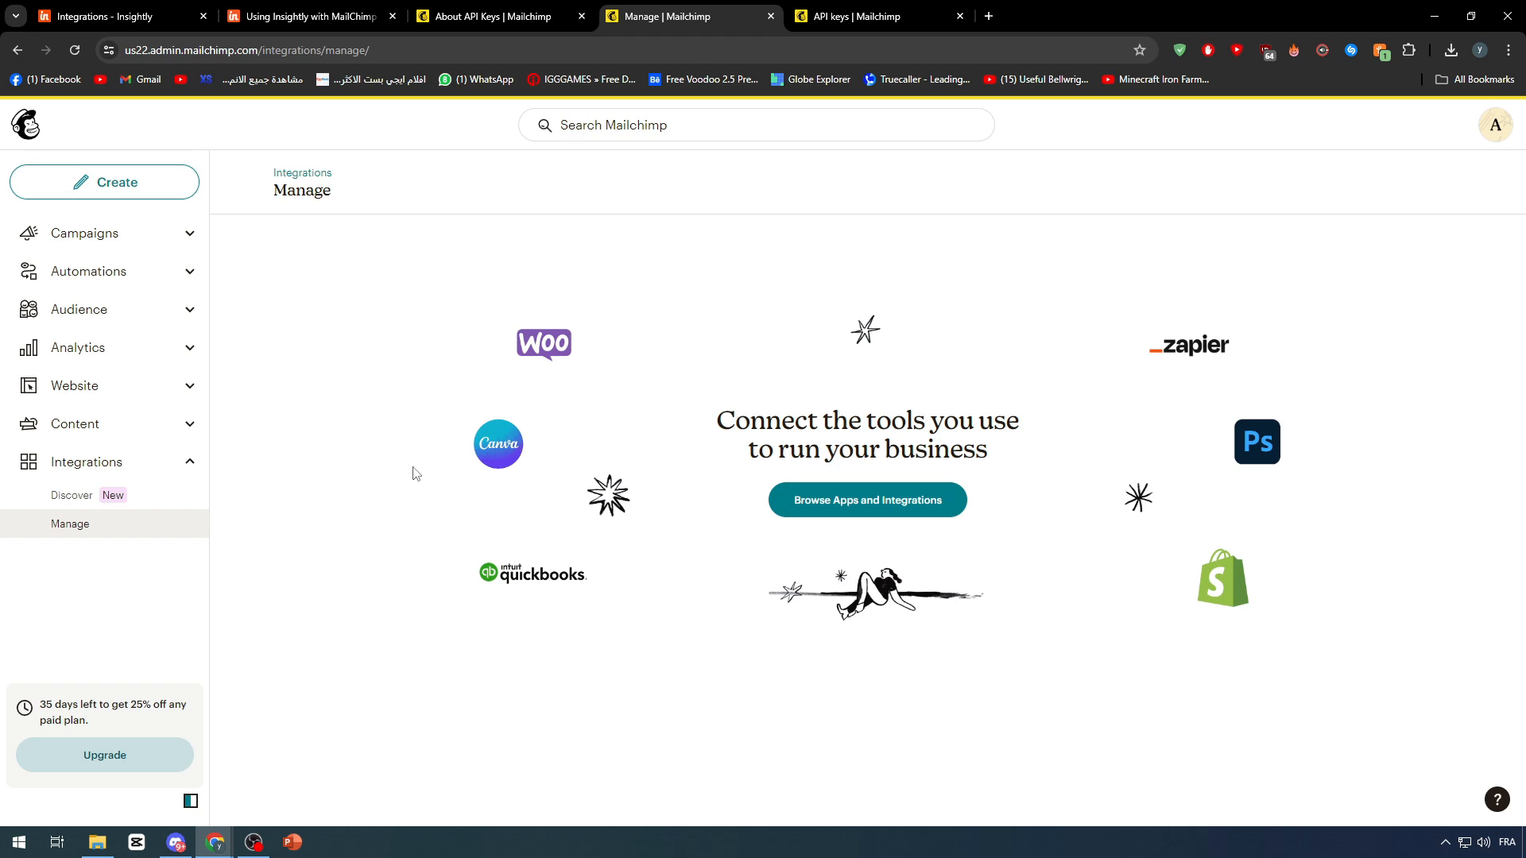
click(119, 16)
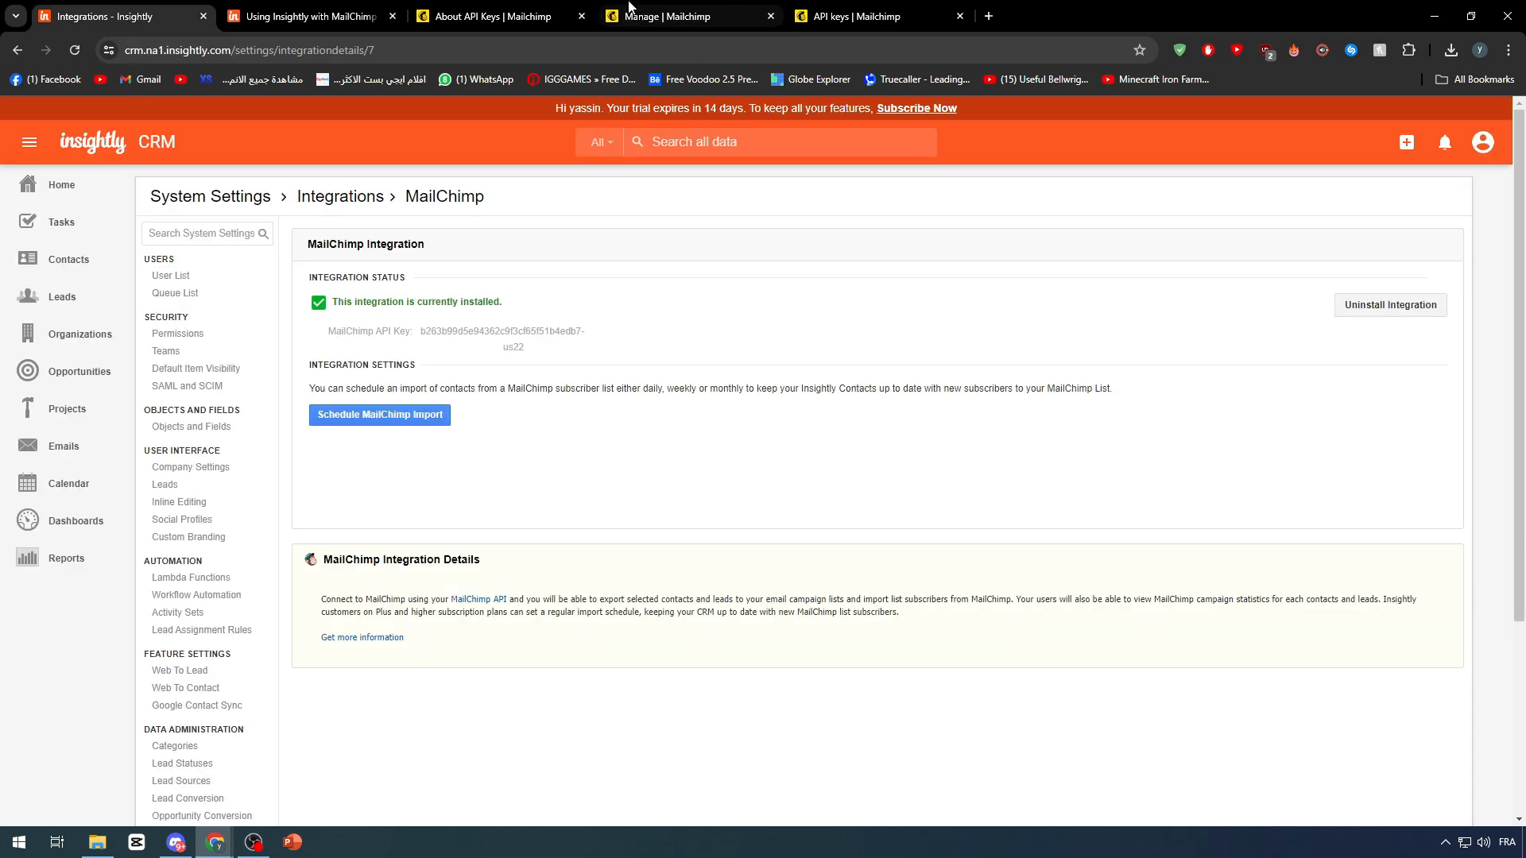
click(588, 15)
click(636, 14)
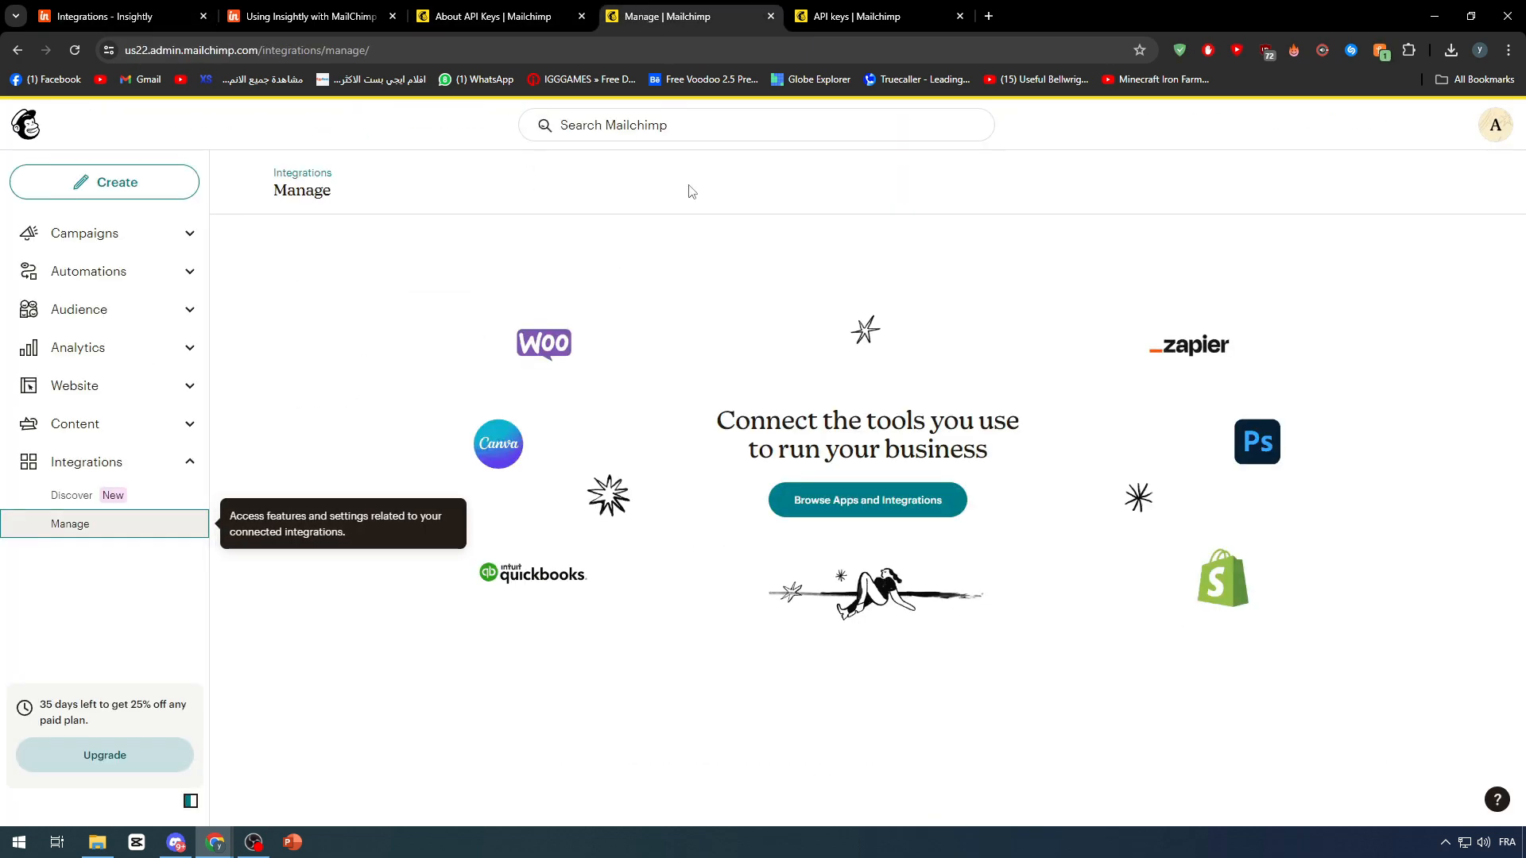